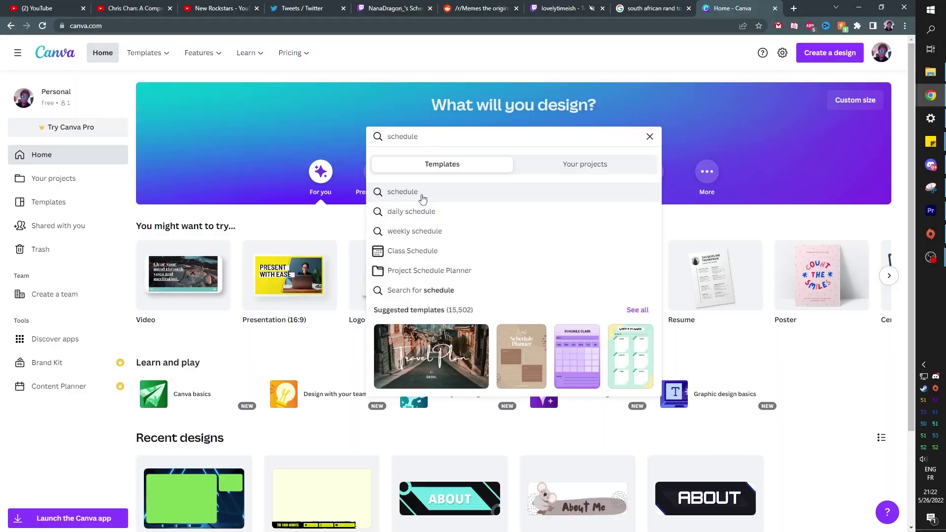
Search the templates for schedule and reposition the "Stop" text on the Red Black Modern Timeline Project Schedule Planner.
{"action": "left_click", "coordinate": [421, 196]}
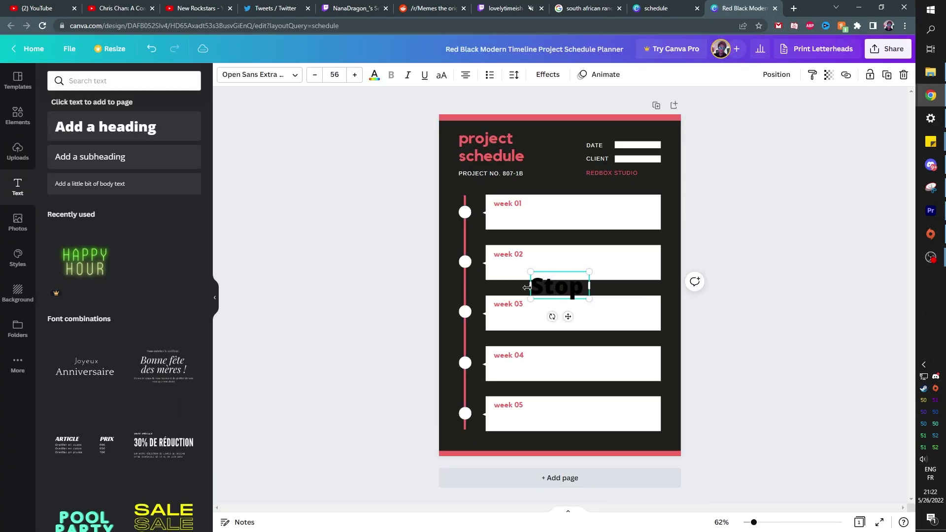
{"action": "left_click_drag", "start_coordinate": [580, 222], "coordinate": [576, 217]}
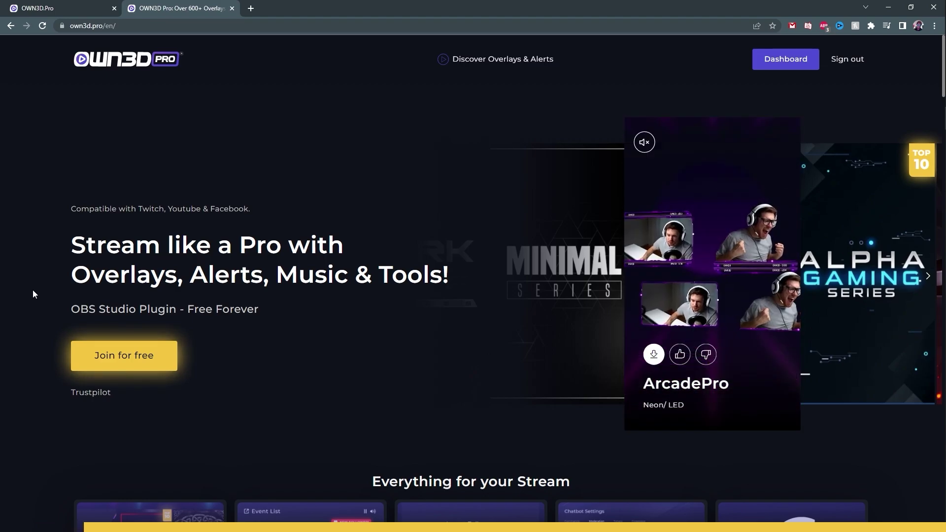
Examine the OWN3D Pro home page's overview of overlays, the alert installer, the Twitch chatbot and compatible platforms.
{"action": "scroll", "coordinate": [19, 270], "scroll_direction": "down", "scroll_amount": 4}
{"action": "scroll", "coordinate": [20, 269], "scroll_direction": "down", "scroll_amount": 6}
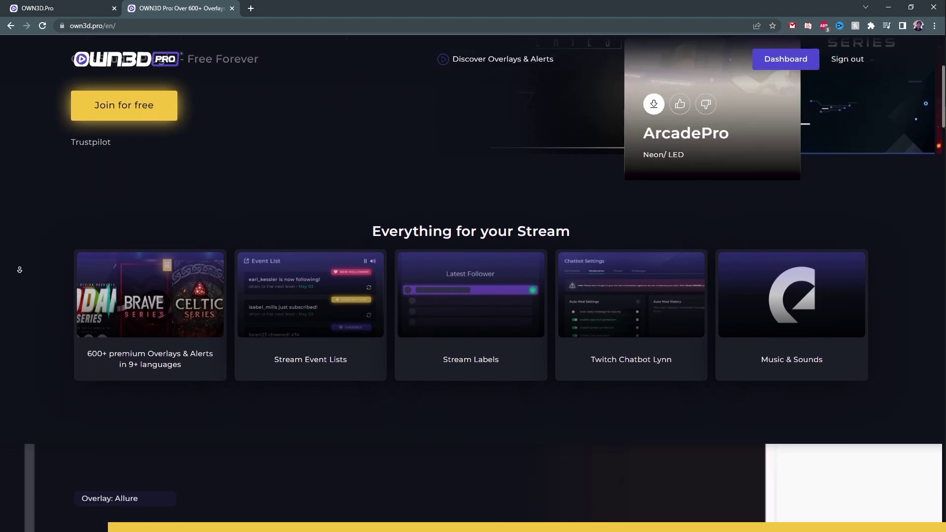
{"action": "scroll", "coordinate": [20, 270], "scroll_direction": "down", "scroll_amount": 6}
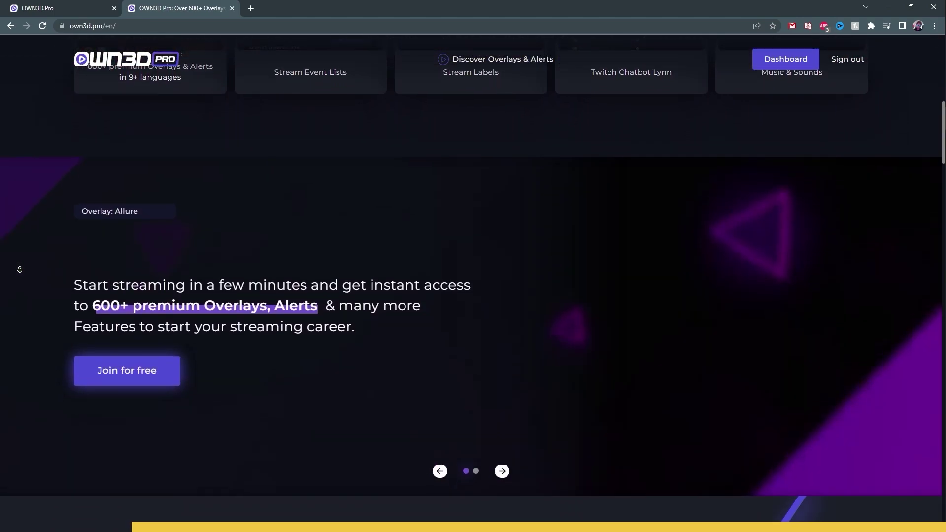
{"action": "scroll", "coordinate": [19, 269], "scroll_direction": "down", "scroll_amount": 6}
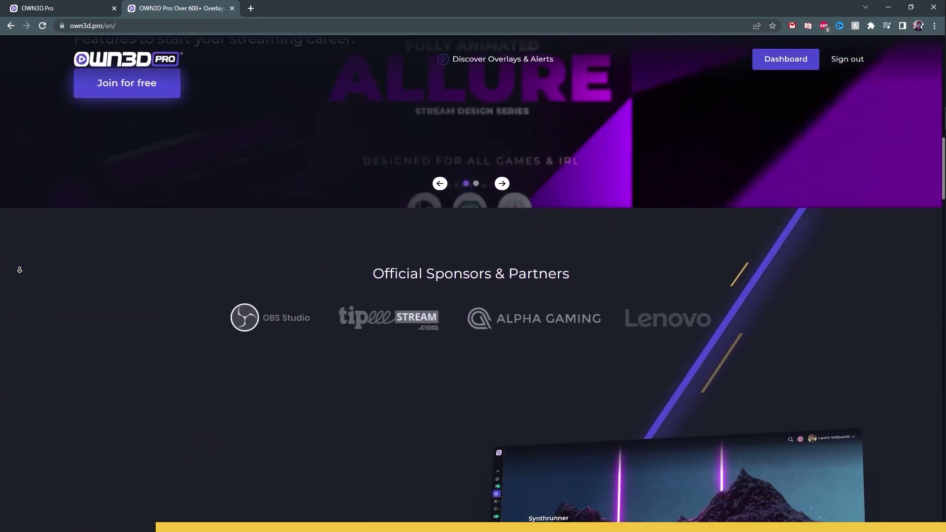
{"action": "scroll", "coordinate": [19, 269], "scroll_direction": "down", "scroll_amount": 5}
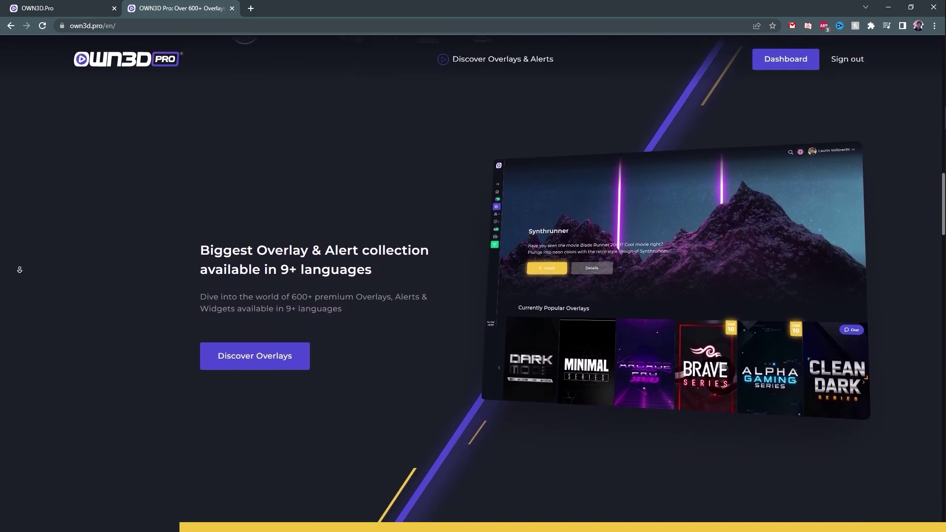
{"action": "scroll", "coordinate": [1, 252], "scroll_direction": "down", "scroll_amount": 5}
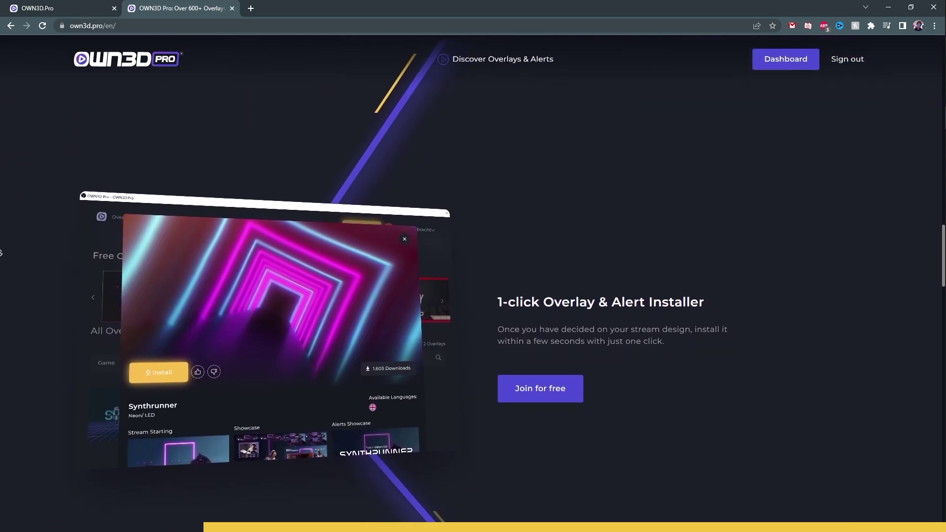
{"action": "scroll", "coordinate": [2, 253], "scroll_direction": "down", "scroll_amount": 2}
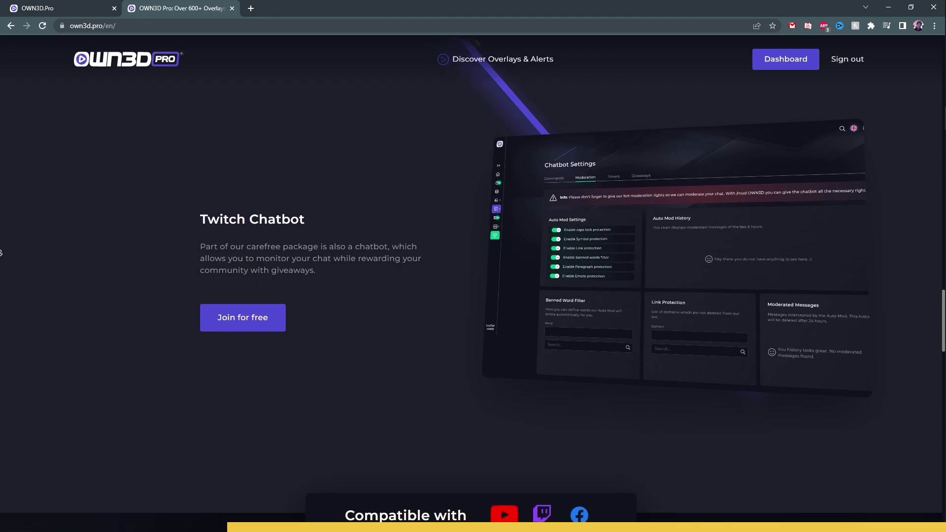
{"action": "scroll", "coordinate": [1, 253], "scroll_direction": "down", "scroll_amount": 2}
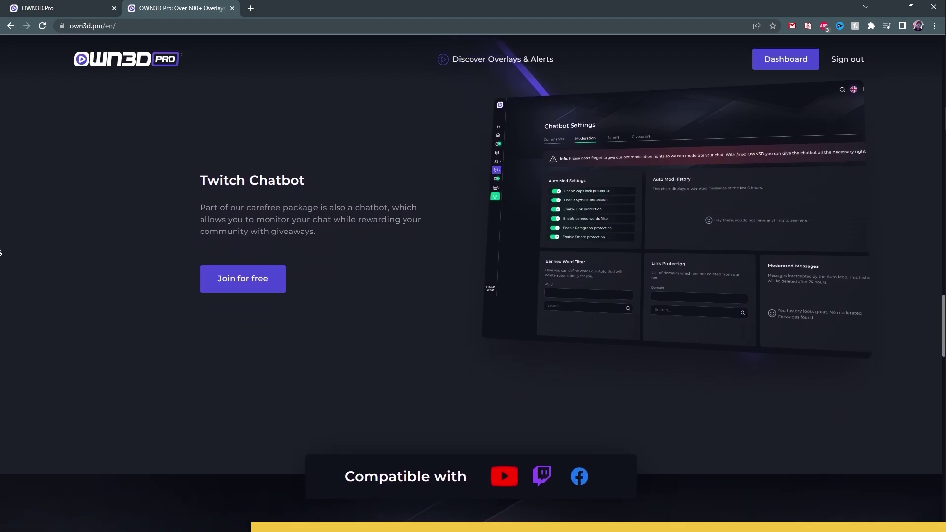
Create a new goal bar from the OWN3D Pro dashboard's tools and set its goal type to Subscriber Goal.
{"action": "left_click", "coordinate": [79, 5]}
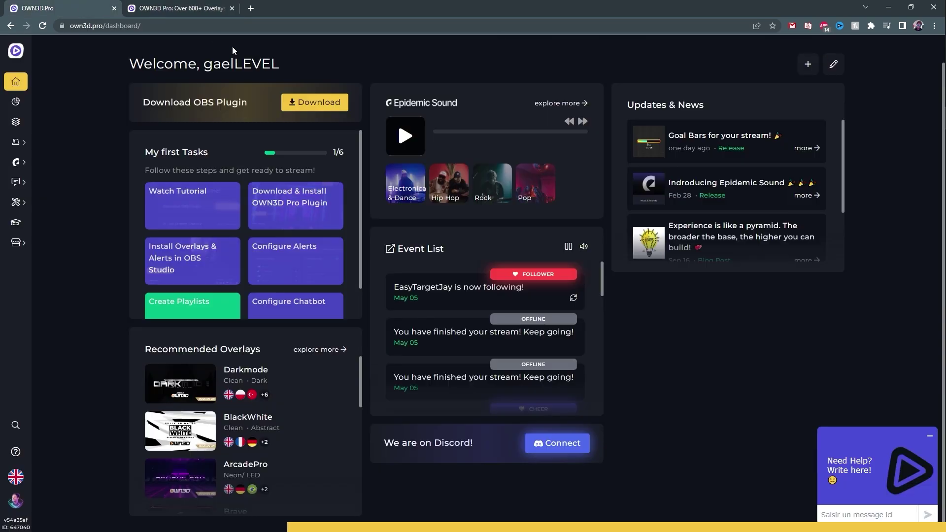
{"action": "left_click", "coordinate": [16, 204]}
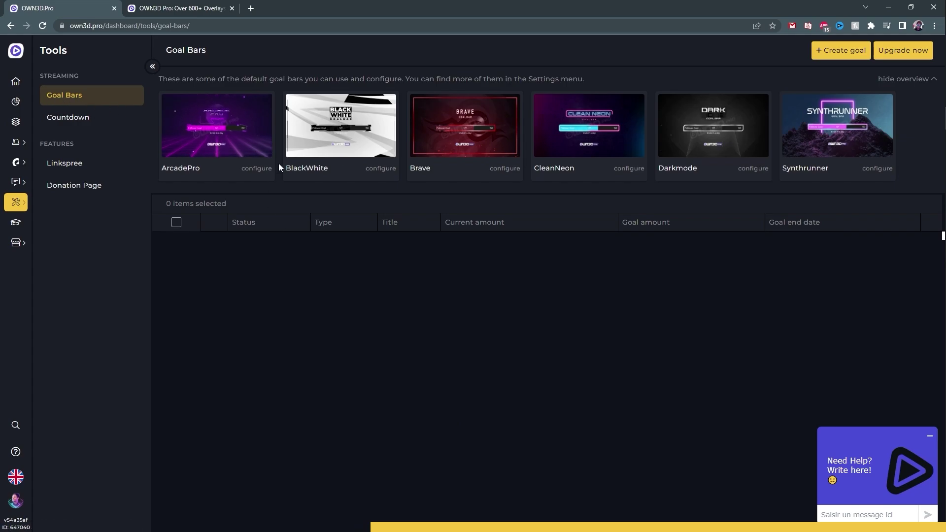
{"action": "left_click", "coordinate": [840, 51]}
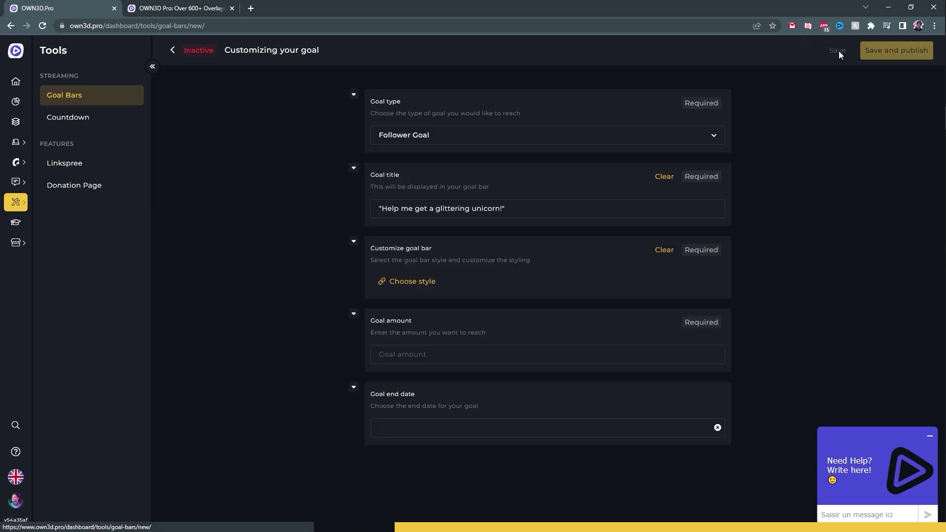
{"action": "left_click", "coordinate": [649, 136]}
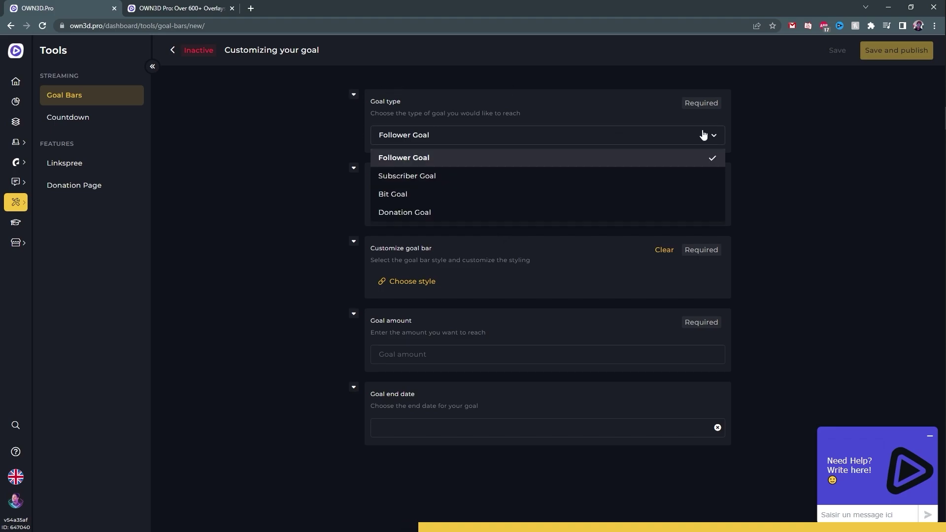
{"action": "left_click", "coordinate": [511, 177]}
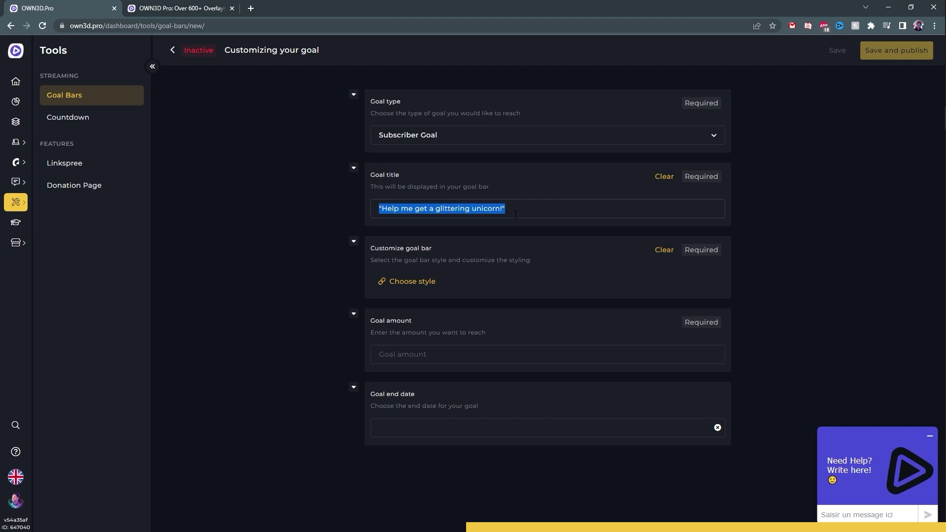
Browse the goal bar styles, choose ArcadePro for the goal and set the goal amount to 50.
{"action": "left_click", "coordinate": [423, 288]}
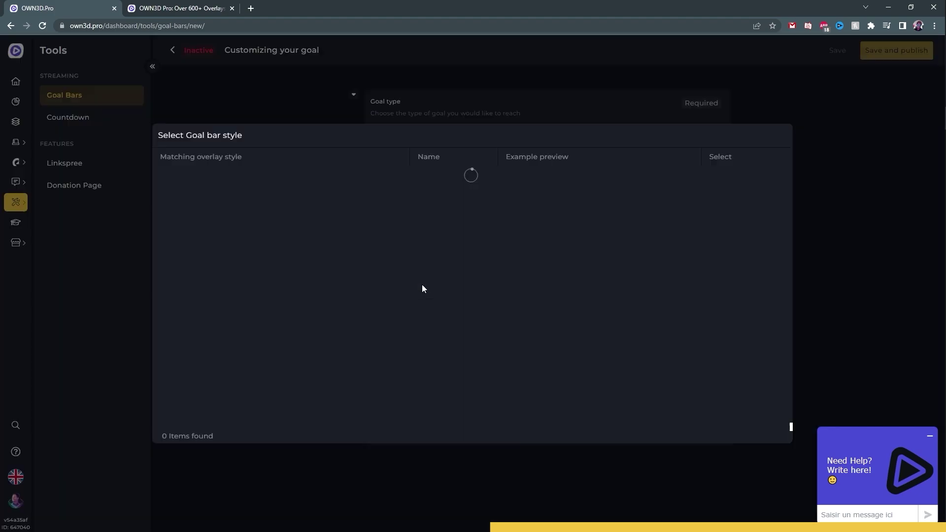
{"action": "middle_click", "coordinate": [415, 222]}
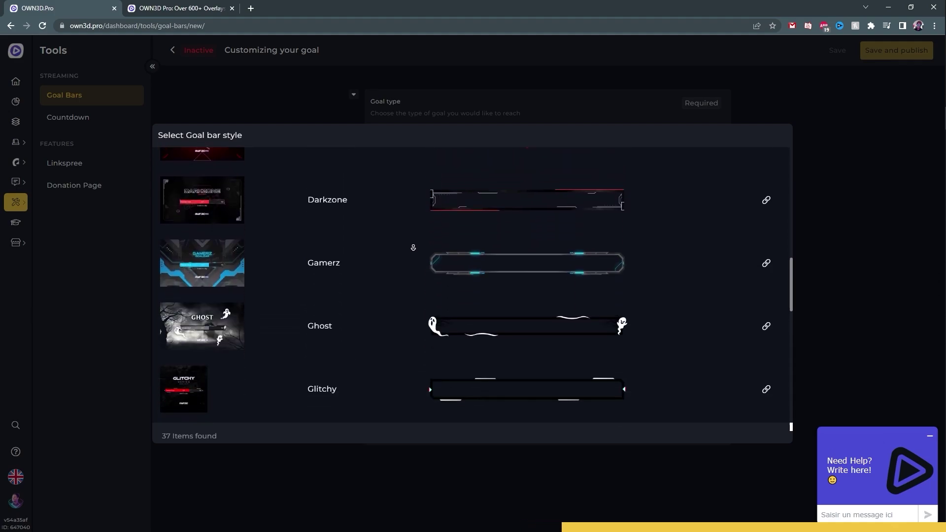
{"action": "scroll", "coordinate": [744, 204], "scroll_direction": "up", "scroll_amount": 20}
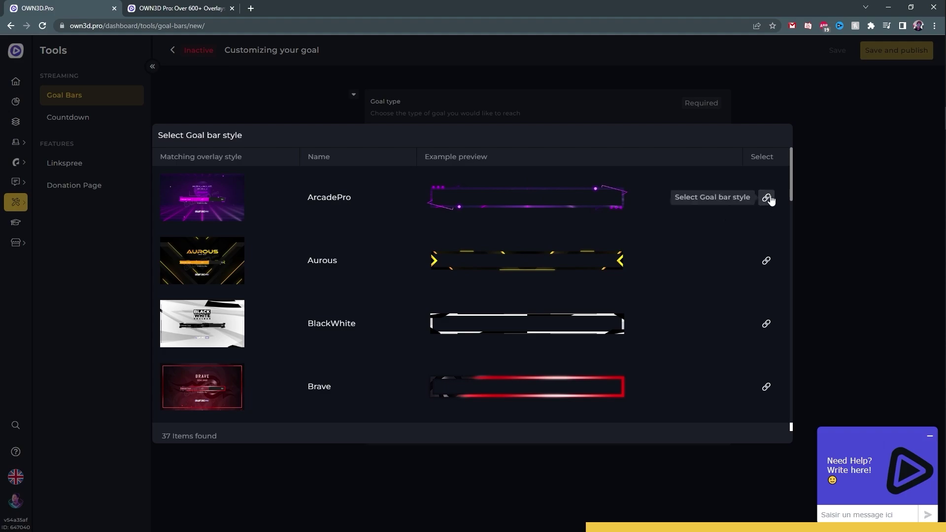
{"action": "left_click", "coordinate": [768, 198]}
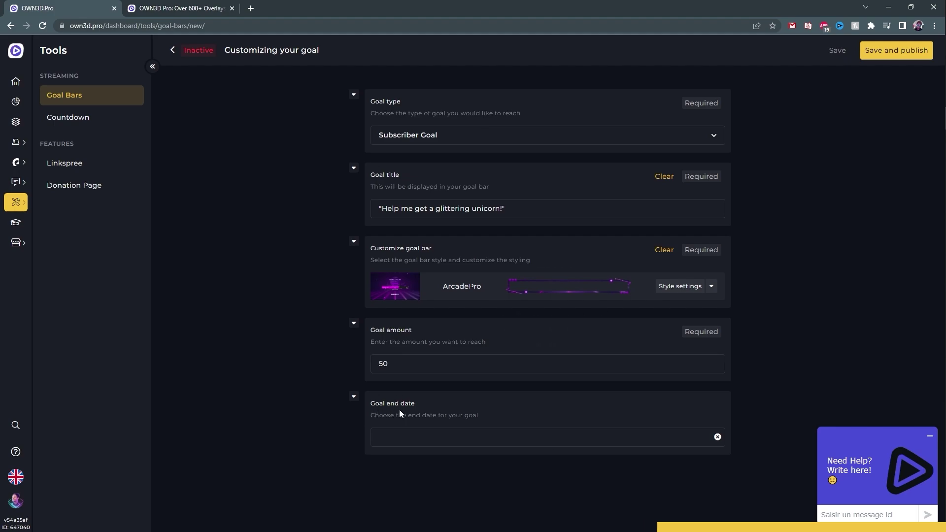
Choose an end date for the subscriber goal, and save and publish it.
{"action": "left_click", "coordinate": [483, 437]}
{"action": "left_click", "coordinate": [557, 469]}
{"action": "left_click", "coordinate": [896, 48]}
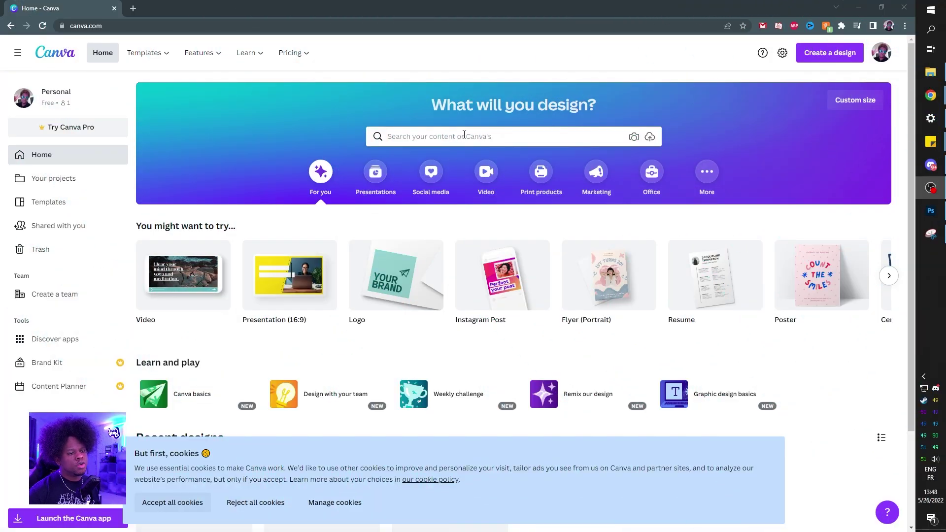
Switch to Canva and search its templates for twitch overlay.
{"action": "type", "text": "t"}
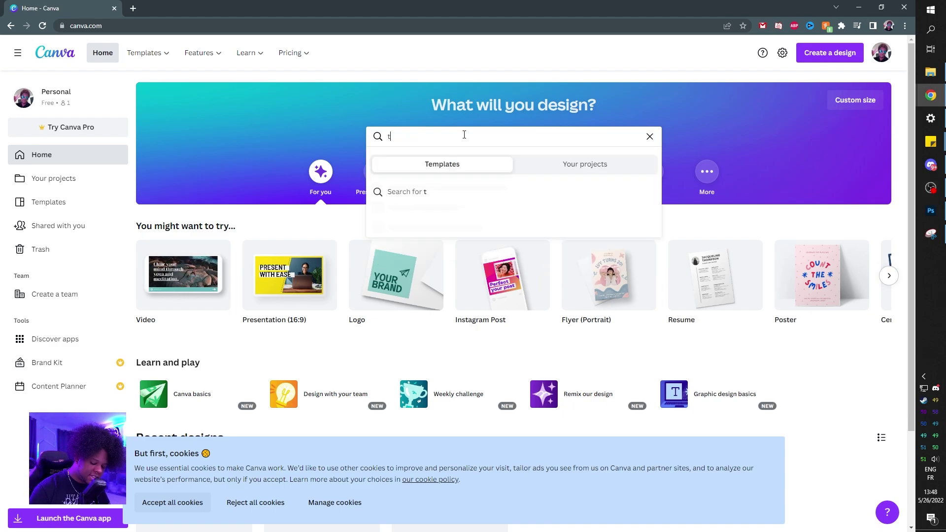
{"action": "type", "text": "witch"}
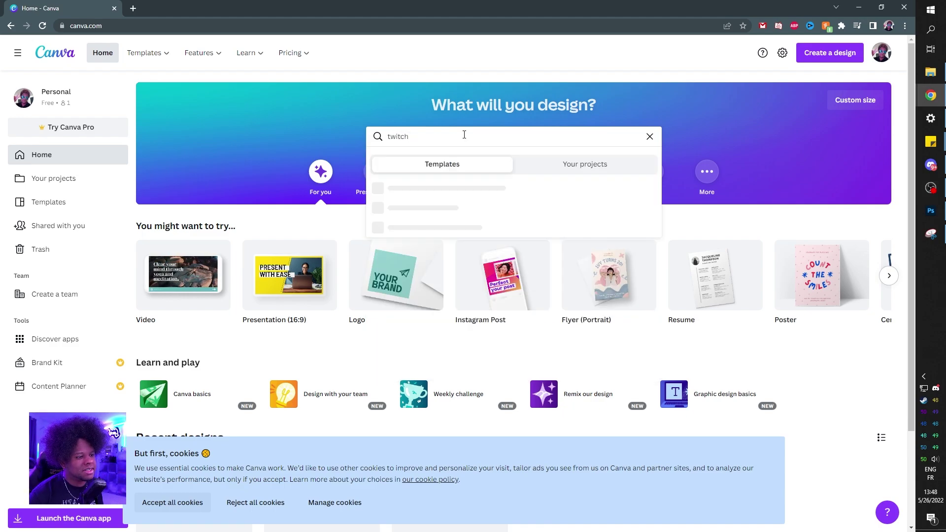
{"action": "type", "text": " overl"}
{"action": "left_click", "coordinate": [409, 251]}
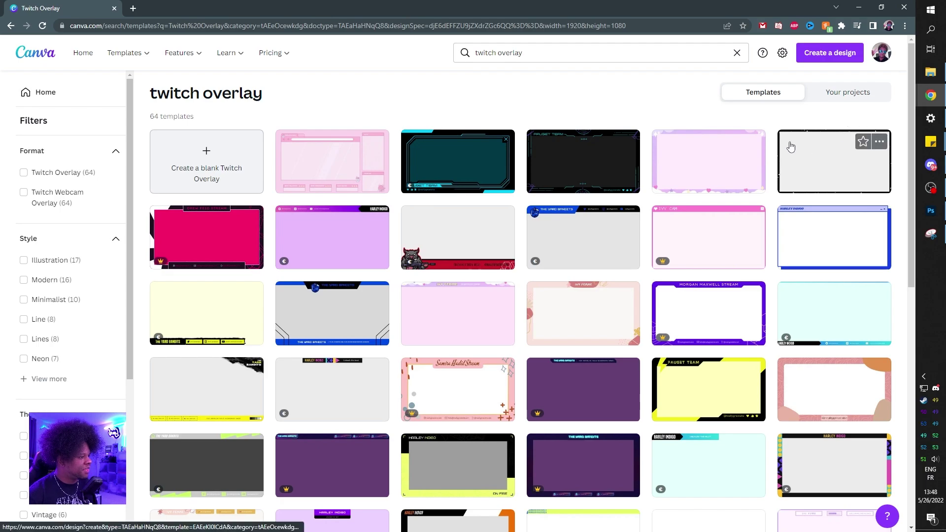
Open the Yellow and Black Gamer Grunge Twitch Overlay template from the results and return to the results page.
{"action": "scroll", "coordinate": [797, 193], "scroll_direction": "down", "scroll_amount": 1}
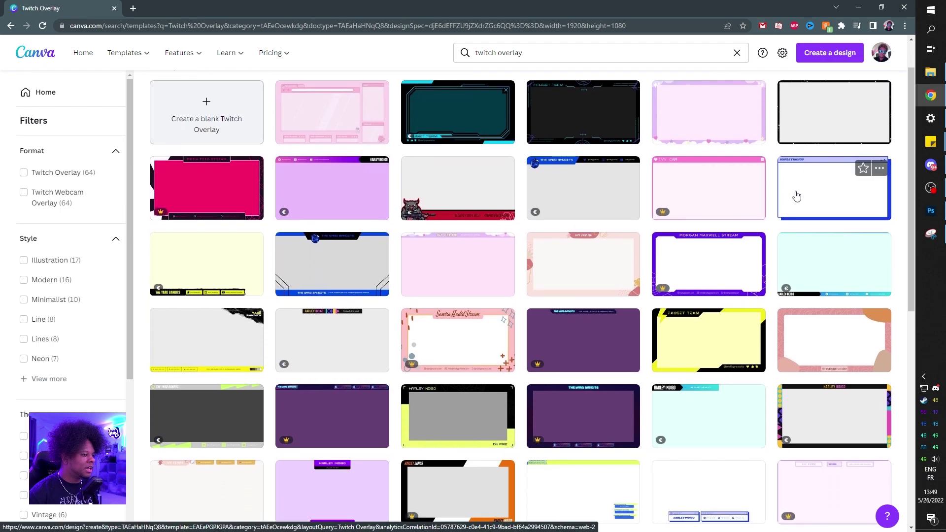
{"action": "scroll", "coordinate": [797, 196], "scroll_direction": "down", "scroll_amount": 1}
{"action": "scroll", "coordinate": [690, 195], "scroll_direction": "down", "scroll_amount": 1}
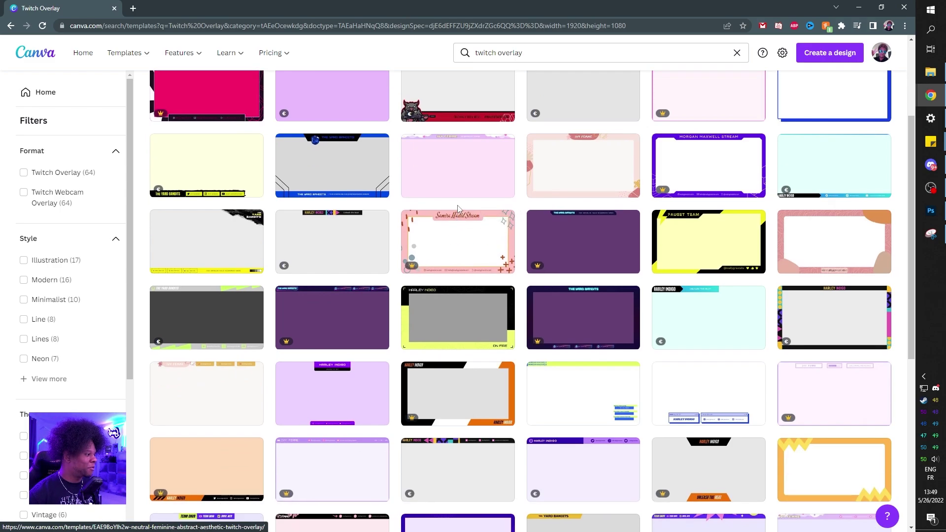
{"action": "scroll", "coordinate": [458, 209], "scroll_direction": "down", "scroll_amount": 1}
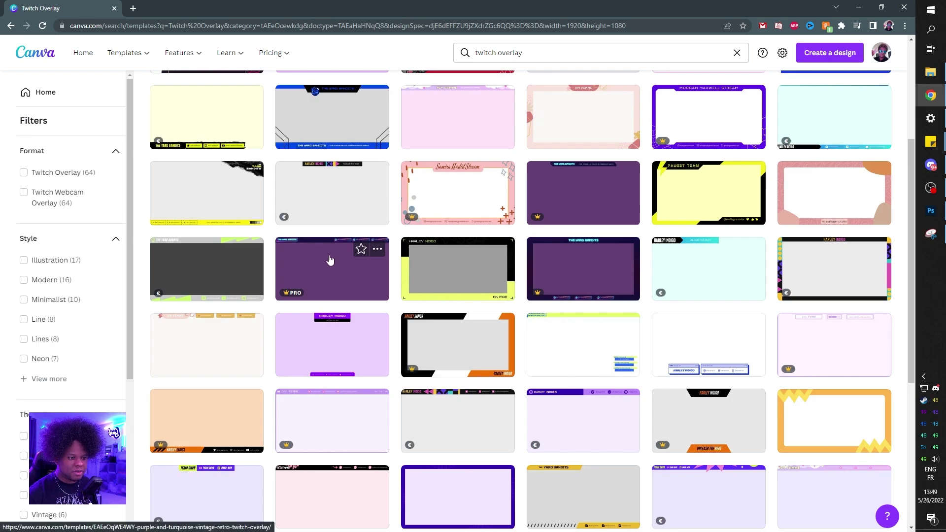
{"action": "left_click", "coordinate": [199, 130]}
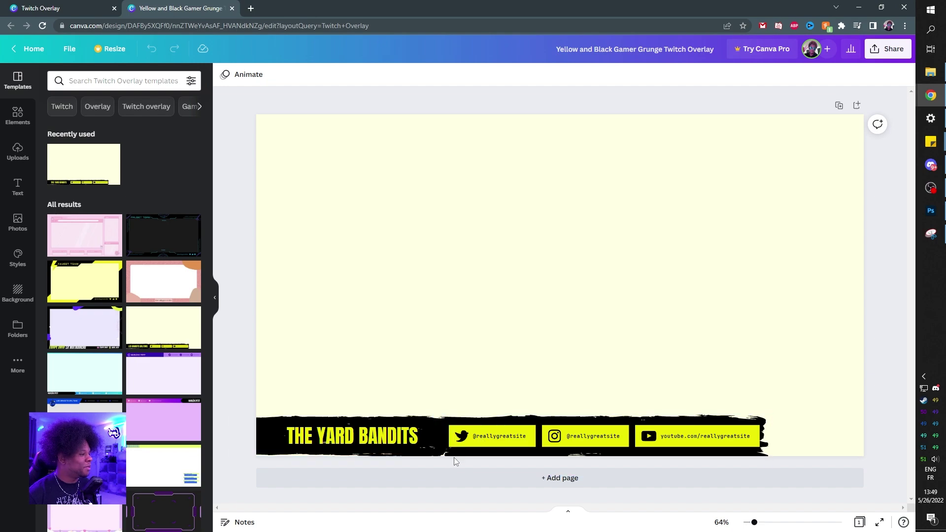
{"action": "left_click", "coordinate": [14, 4]}
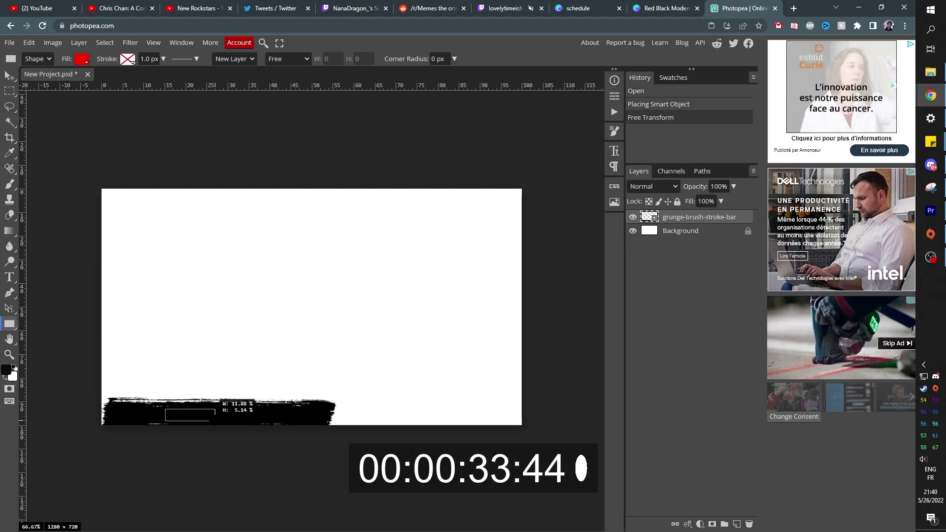
In Photopea, draw a rectangle about 12% wide and 5% high on the black brush-stroke bar and fill it yellow.
{"action": "left_click_drag", "start_coordinate": [165, 409], "coordinate": [213, 422]}
{"action": "left_click", "coordinate": [81, 59]}
{"action": "left_click", "coordinate": [247, 253]}
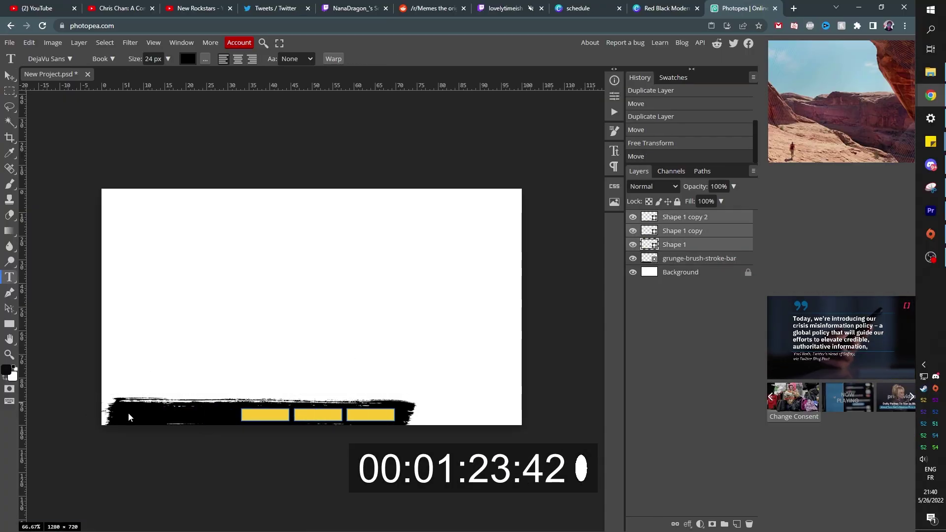
Add the text "THE CANVA USER" on the black brush-stroke bar beside the yellow rectangles.
{"action": "key", "text": "t"}
{"action": "left_click", "coordinate": [128, 414]}
{"action": "type", "text": "THE CANVA USER"}
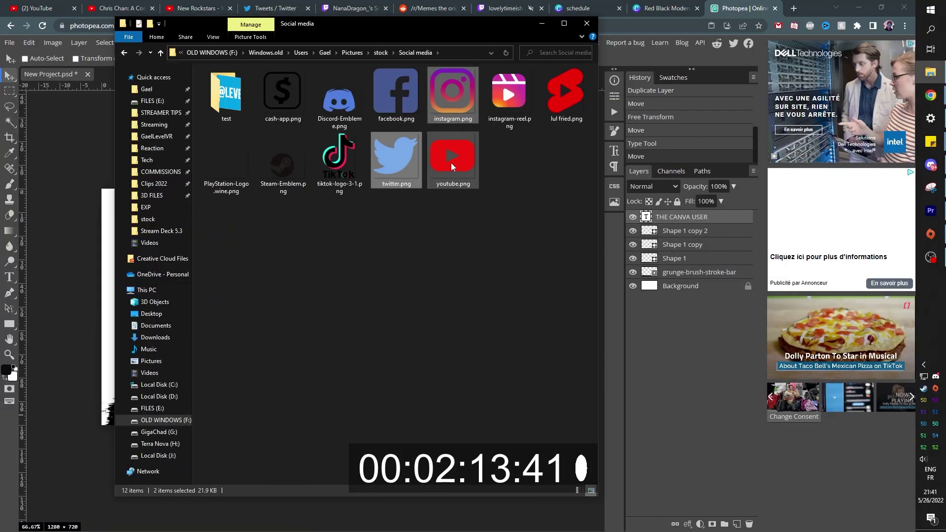
Place the Instagram, Twitter and YouTube icons in the project and apply a layer style to their group.
{"action": "left_click_drag", "start_coordinate": [451, 163], "coordinate": [113, 346]}
{"action": "left_click", "coordinate": [687, 524]}
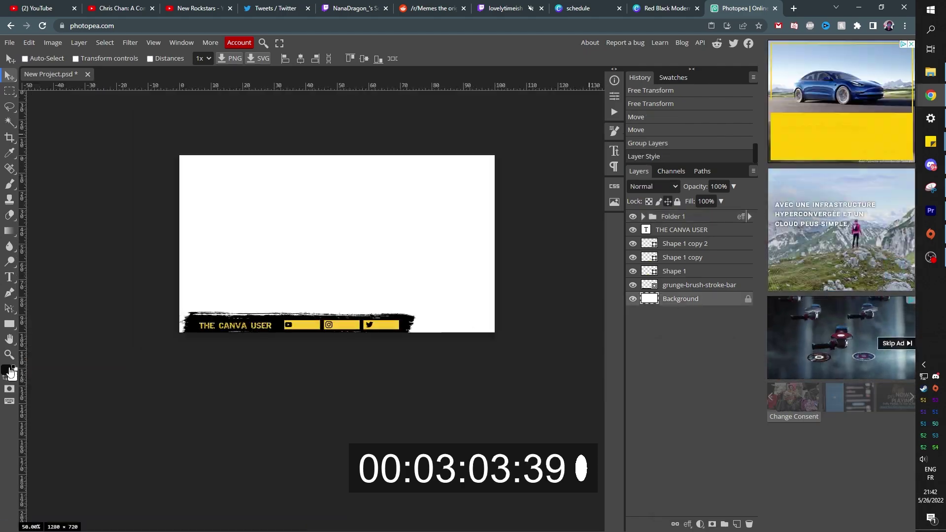
{"action": "left_click", "coordinate": [335, 222]}
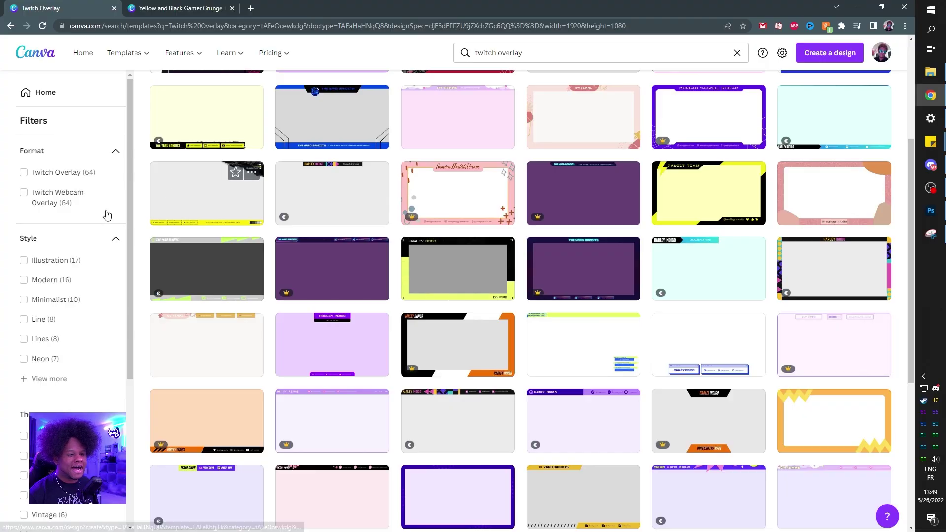
Create a new blank design with a custom size of 1920 × 1080 px.
{"action": "scroll", "coordinate": [140, 196], "scroll_direction": "down", "scroll_amount": 5}
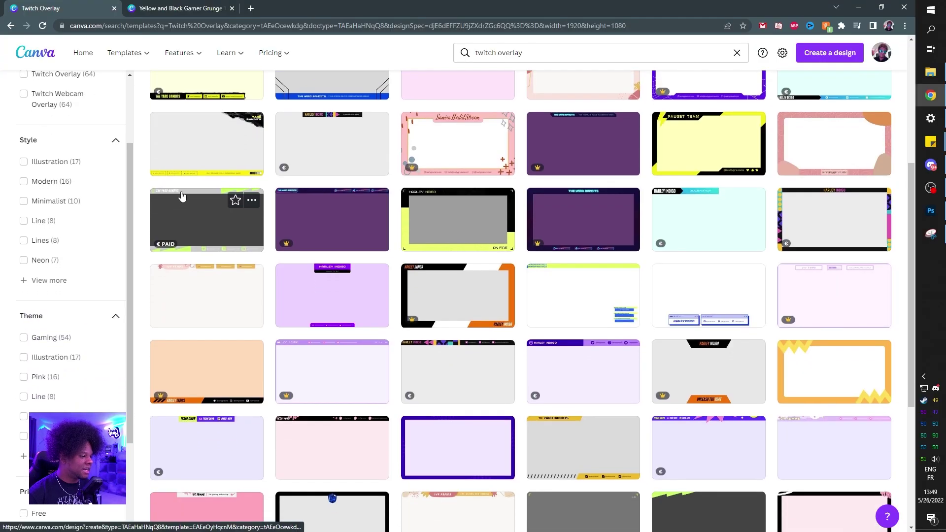
{"action": "scroll", "coordinate": [469, 297], "scroll_direction": "down", "scroll_amount": 1}
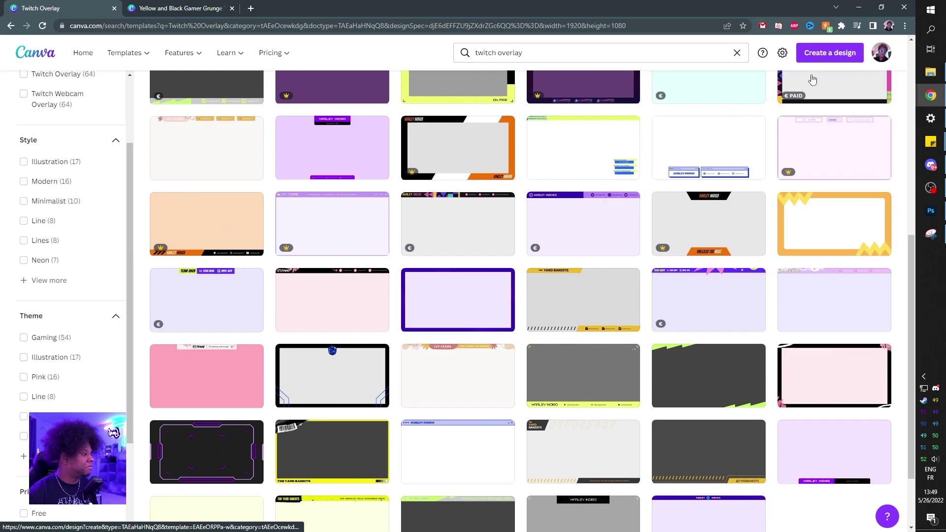
{"action": "left_click", "coordinate": [833, 54]}
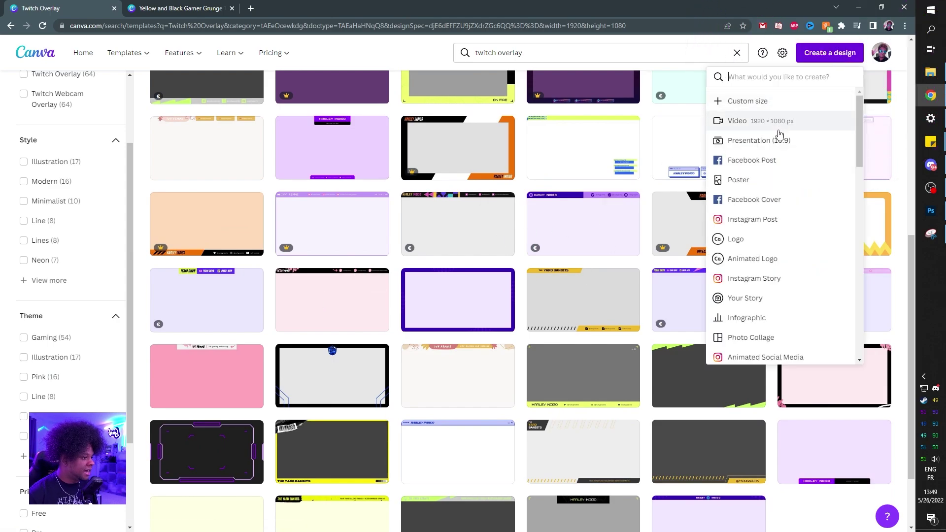
{"action": "left_click", "coordinate": [774, 107]}
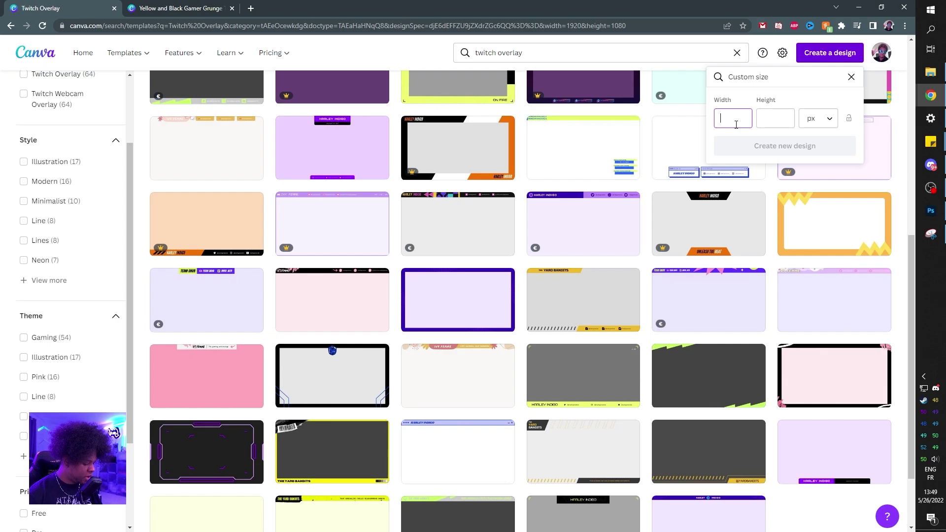
{"action": "key", "text": "Tab"}
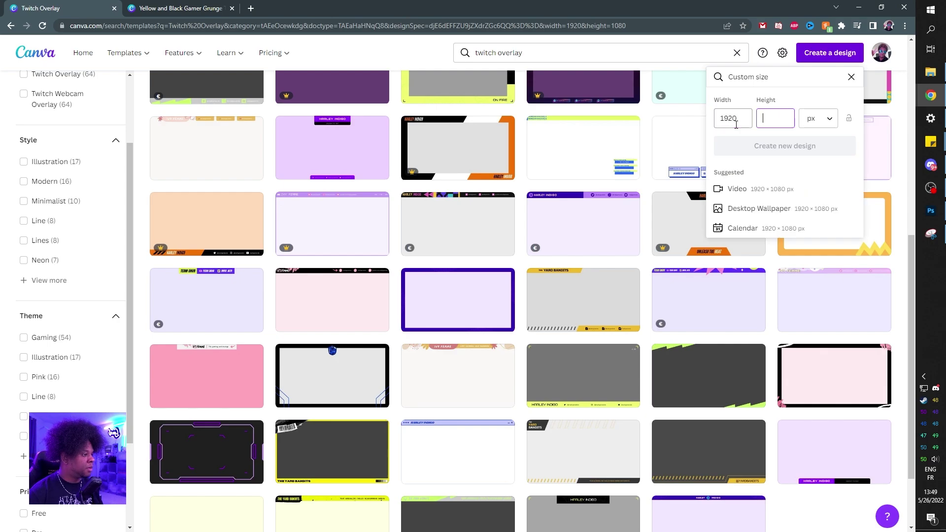
{"action": "type", "text": "1080"}
{"action": "left_click", "coordinate": [740, 148]}
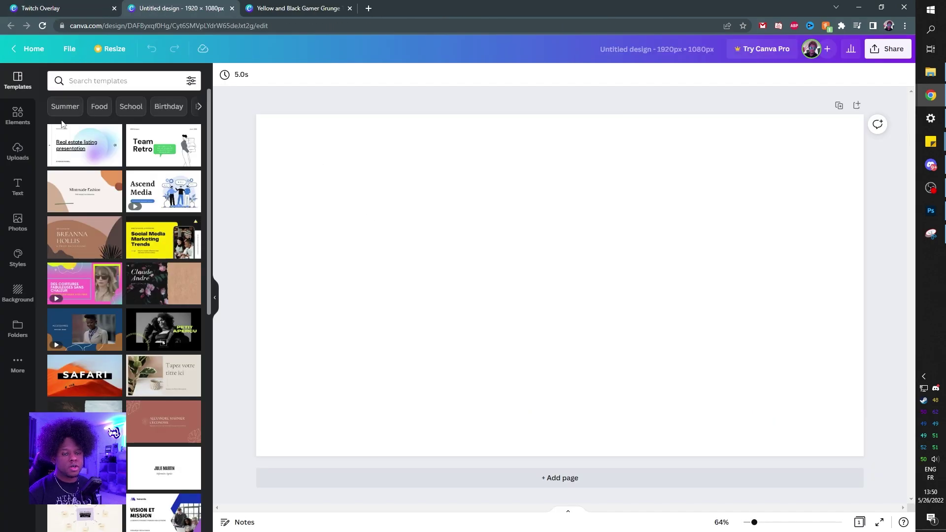
Search the photo library for "abstract" images.
{"action": "left_click", "coordinate": [18, 223]}
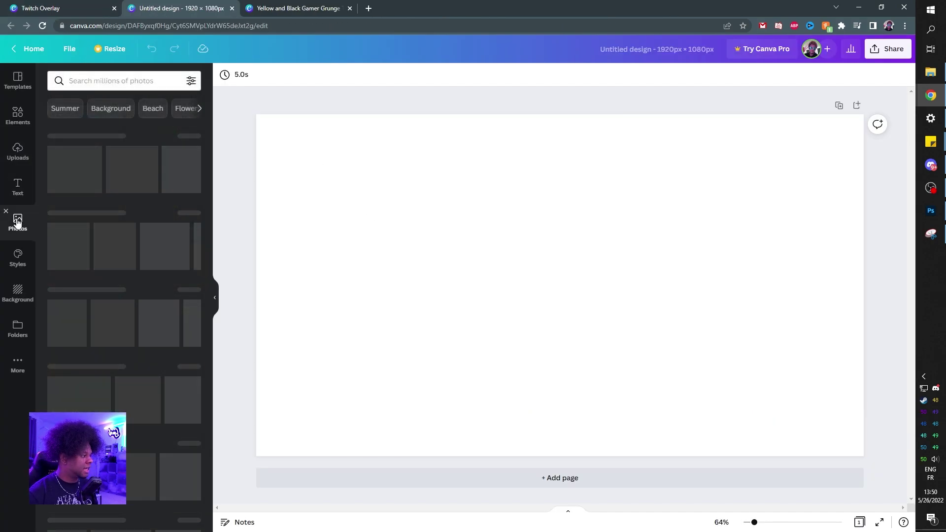
{"action": "left_click", "coordinate": [114, 79]}
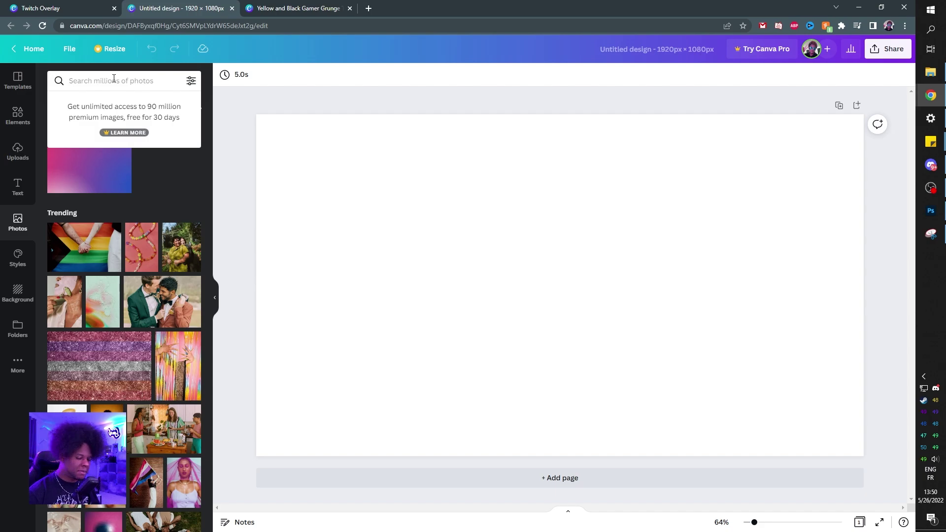
{"action": "type", "text": "ab"}
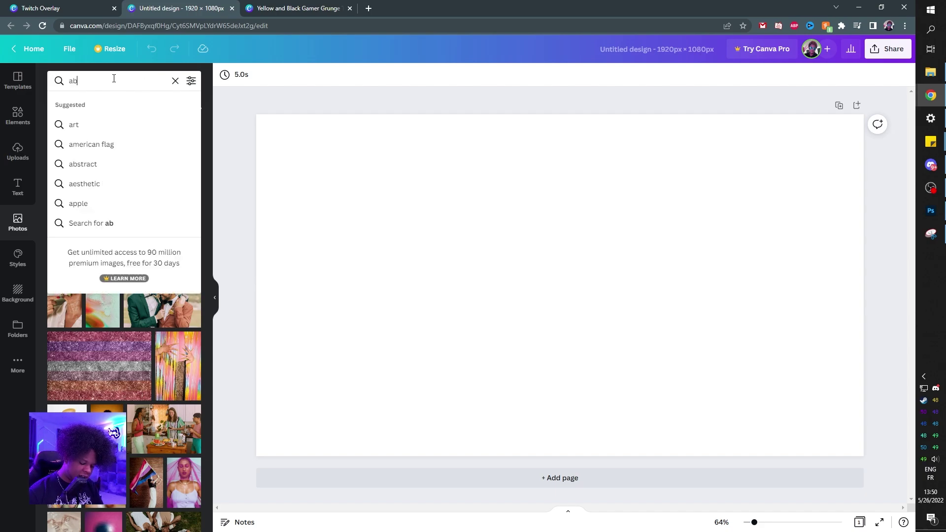
{"action": "left_click", "coordinate": [129, 218]}
Try the yellow watercolor photo and the smoky line photo on the page, and remove them.
{"action": "left_click", "coordinate": [78, 217]}
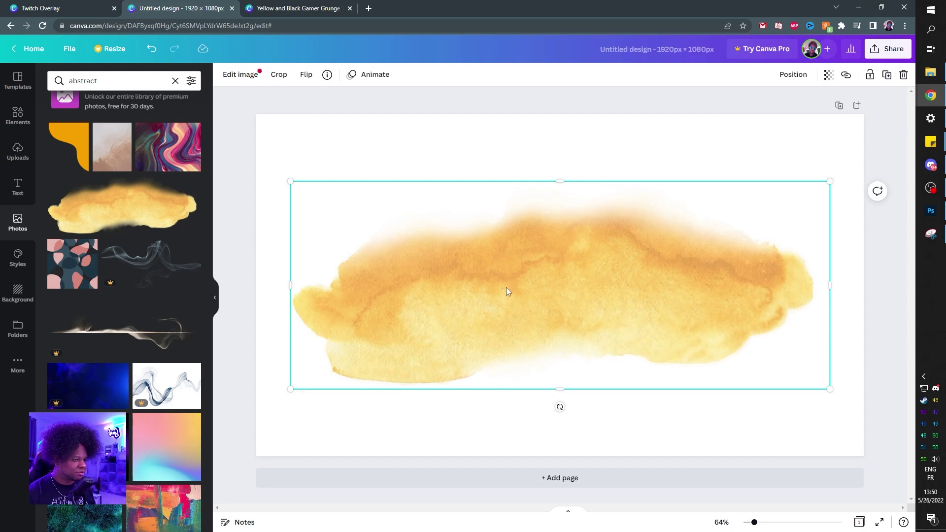
{"action": "left_click", "coordinate": [148, 330]}
{"action": "scroll", "coordinate": [148, 288], "scroll_direction": "down", "scroll_amount": 1}
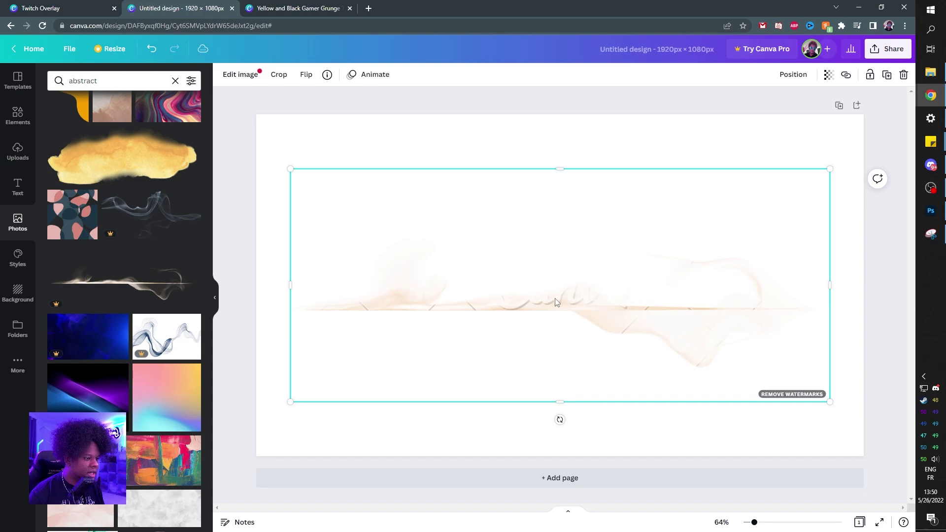
{"action": "left_click_drag", "start_coordinate": [556, 302], "coordinate": [637, 323]}
{"action": "key", "text": "Delete"}
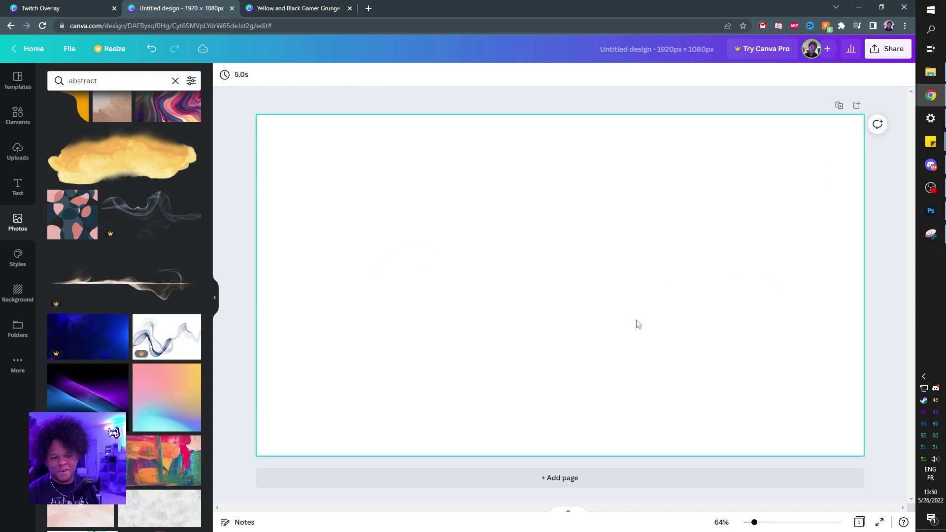
Add the dark corridor photo with slanted blue neon lights and enlarge it to cover the whole page.
{"action": "scroll", "coordinate": [168, 212], "scroll_direction": "down", "scroll_amount": 3}
{"action": "scroll", "coordinate": [146, 227], "scroll_direction": "down", "scroll_amount": 5}
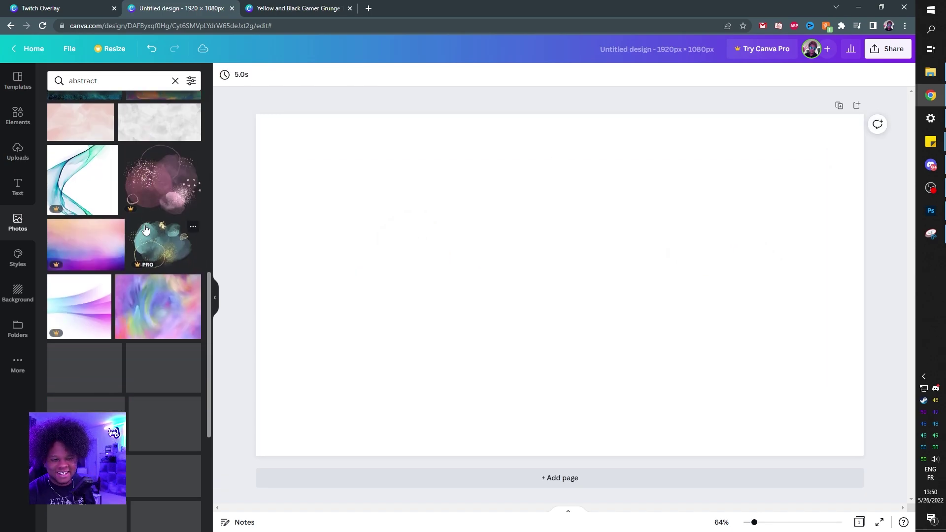
{"action": "scroll", "coordinate": [113, 255], "scroll_direction": "down", "scroll_amount": 3}
{"action": "left_click", "coordinate": [85, 220]}
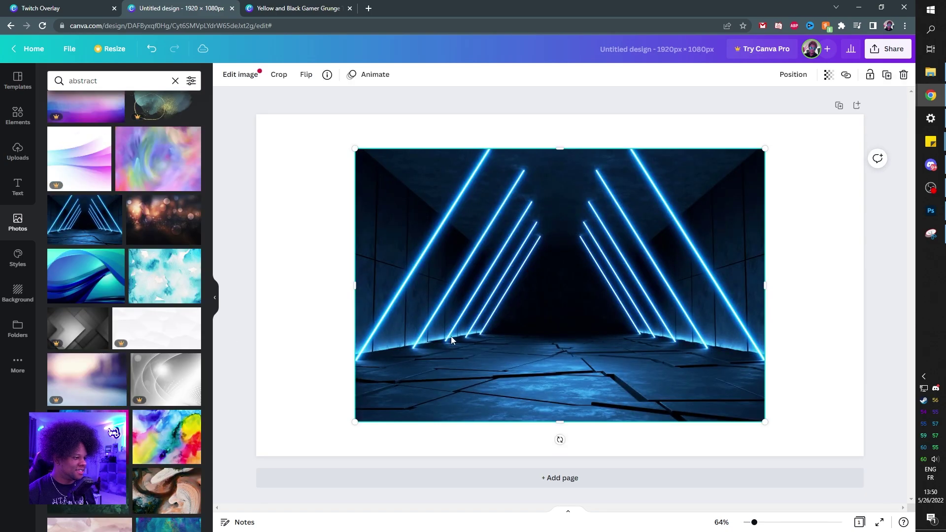
{"action": "left_click_drag", "start_coordinate": [355, 148], "coordinate": [256, 81]}
{"action": "left_click_drag", "start_coordinate": [766, 420], "coordinate": [887, 454]}
{"action": "left_click", "coordinate": [891, 344]}
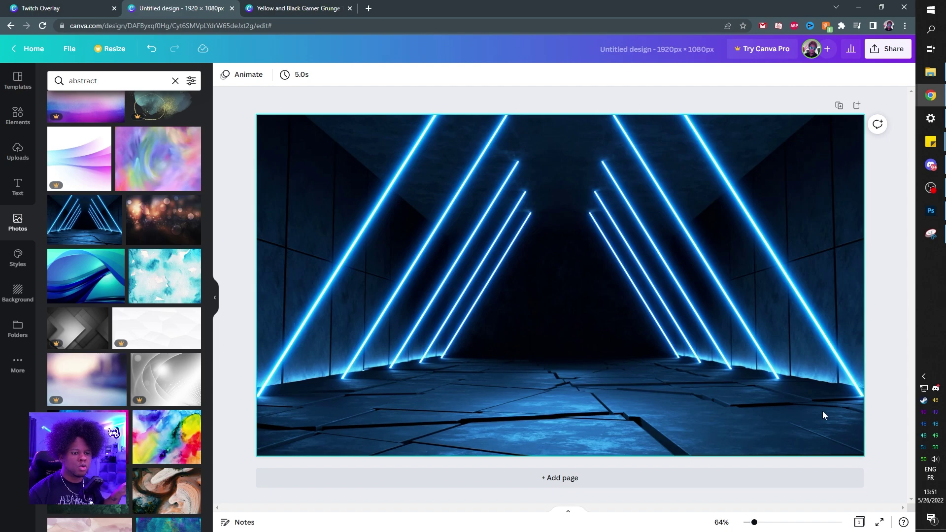
Open the complete Lines & Shapes collection and examine the available basic and other shapes.
{"action": "left_click", "coordinate": [17, 116]}
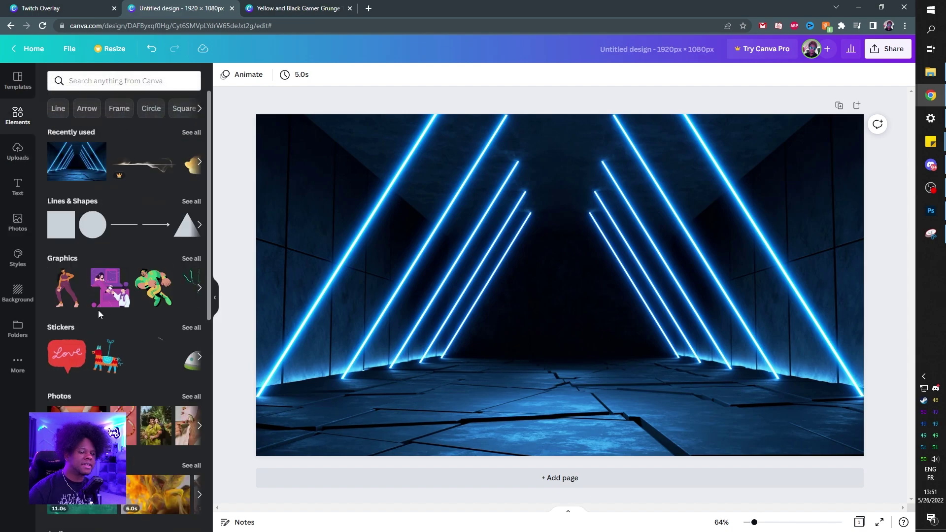
{"action": "left_click", "coordinate": [199, 226]}
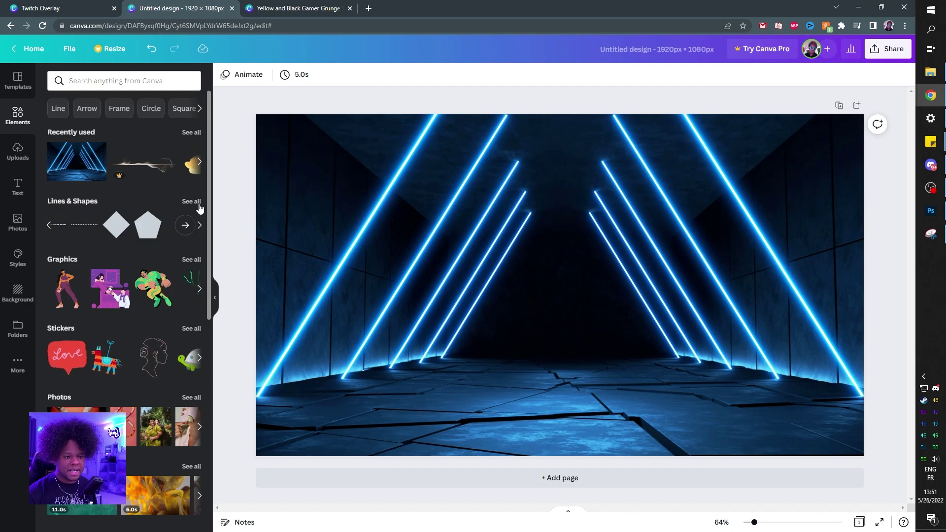
{"action": "left_click", "coordinate": [192, 201]}
{"action": "scroll", "coordinate": [82, 287], "scroll_direction": "down", "scroll_amount": 4}
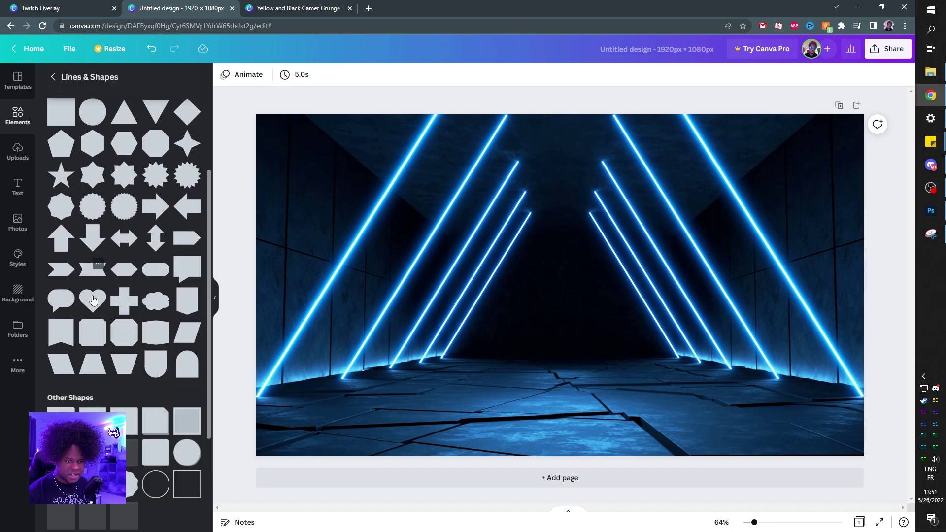
{"action": "scroll", "coordinate": [93, 299], "scroll_direction": "up", "scroll_amount": 3}
{"action": "scroll", "coordinate": [103, 309], "scroll_direction": "down", "scroll_amount": 3}
{"action": "scroll", "coordinate": [102, 310], "scroll_direction": "down", "scroll_amount": 4}
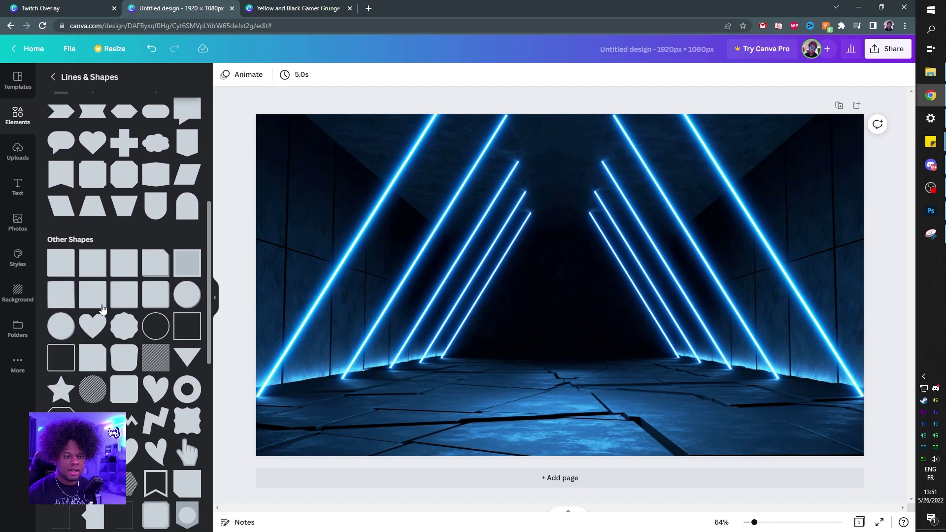
{"action": "scroll", "coordinate": [101, 316], "scroll_direction": "down", "scroll_amount": 3}
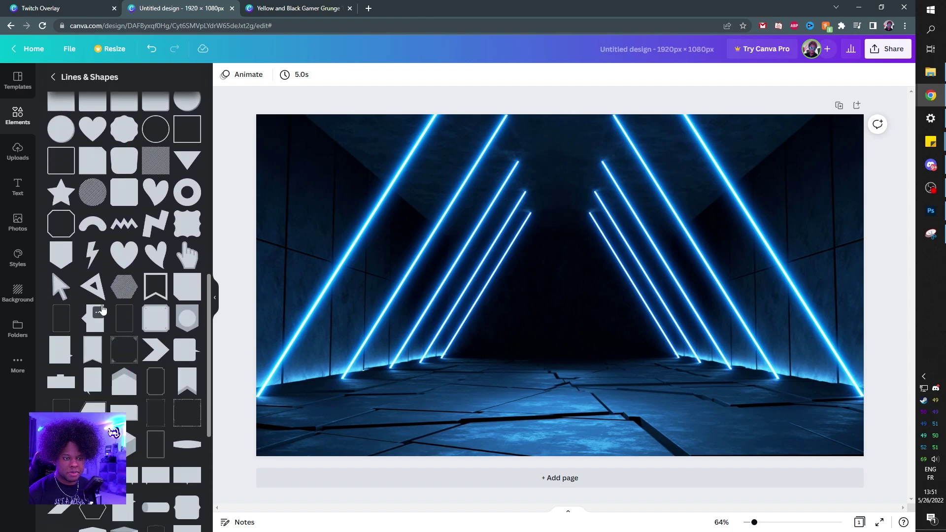
{"action": "scroll", "coordinate": [98, 325], "scroll_direction": "down", "scroll_amount": 3}
{"action": "scroll", "coordinate": [93, 346], "scroll_direction": "up", "scroll_amount": 7}
Try the plain gray rounded square over the background photo, check its color options and delete it.
{"action": "left_click", "coordinate": [93, 348]}
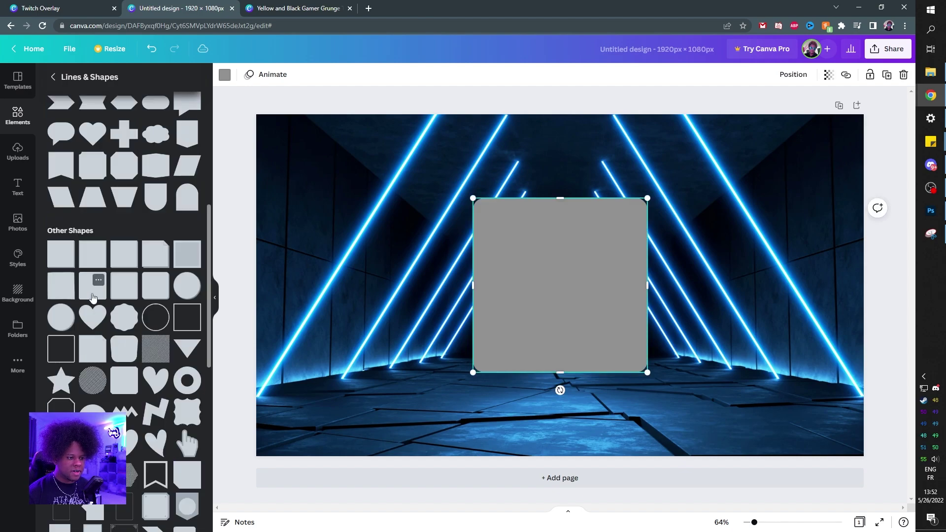
{"action": "left_click_drag", "start_coordinate": [507, 279], "coordinate": [377, 246]}
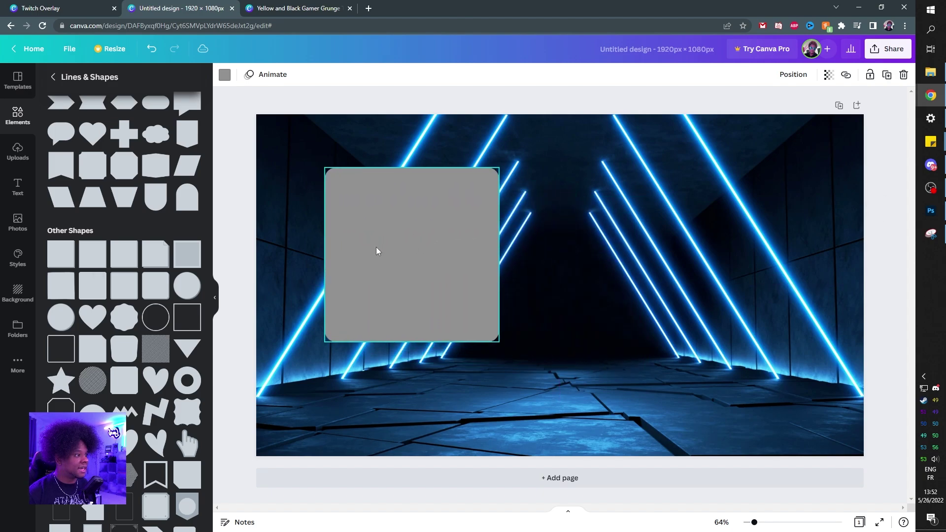
{"action": "left_click", "coordinate": [225, 75]}
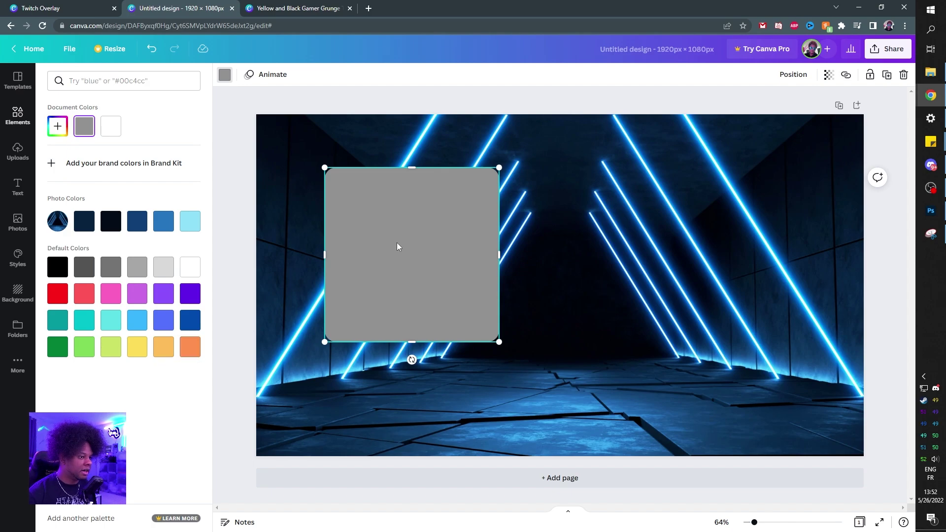
{"action": "key", "text": "Delete"}
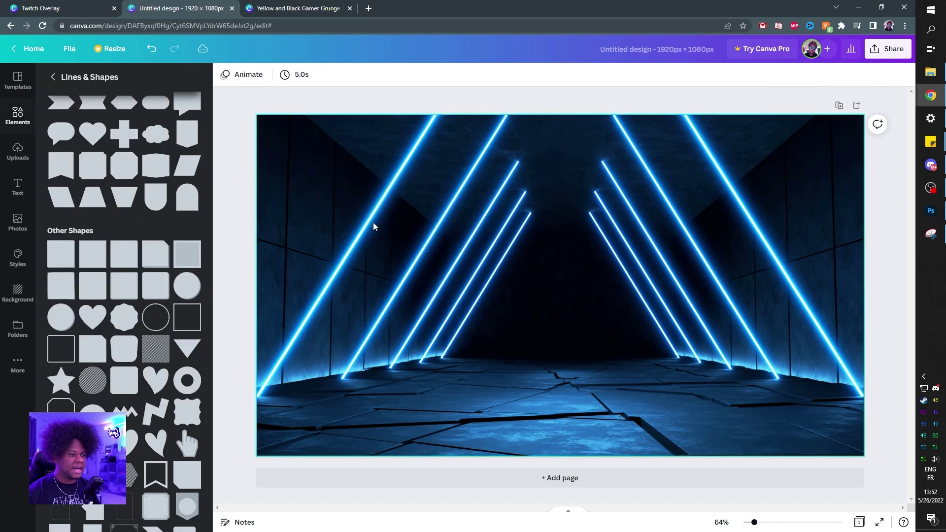
Try the bordered rounded square, check the color options for its border and remove the shape.
{"action": "left_click", "coordinate": [123, 292]}
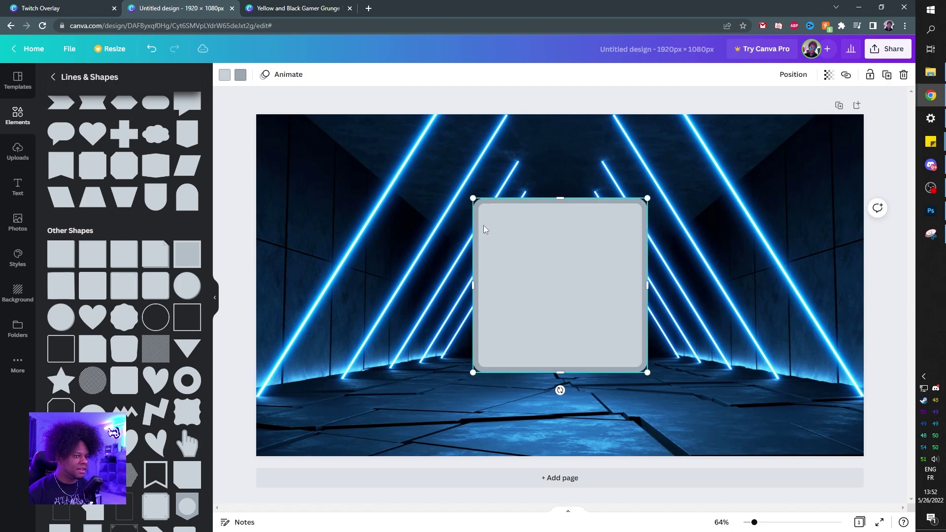
{"action": "left_click", "coordinate": [241, 74]}
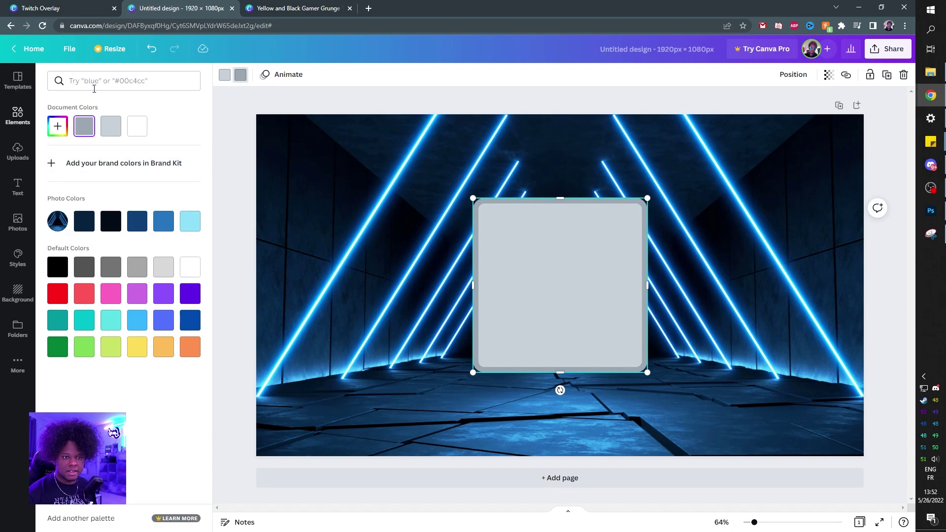
{"action": "key", "text": "ctrl+z"}
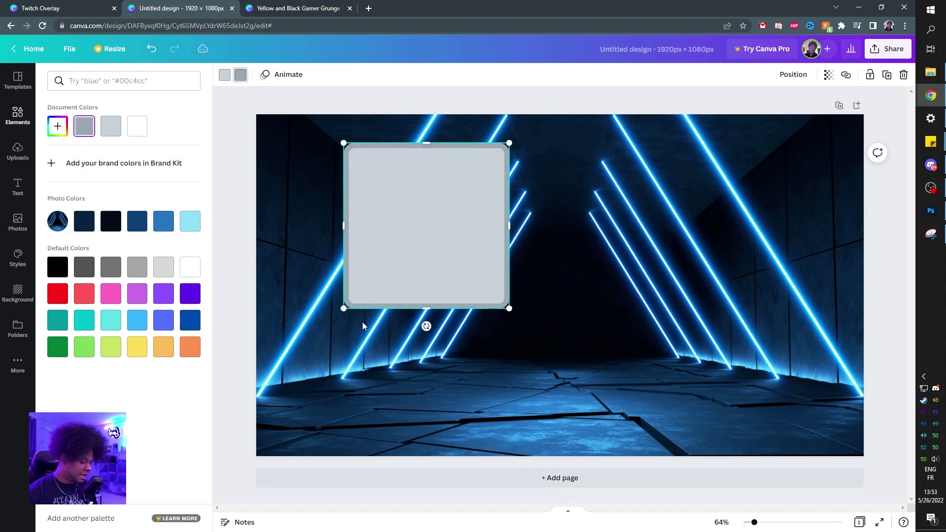
{"action": "key", "text": "ctrl+z"}
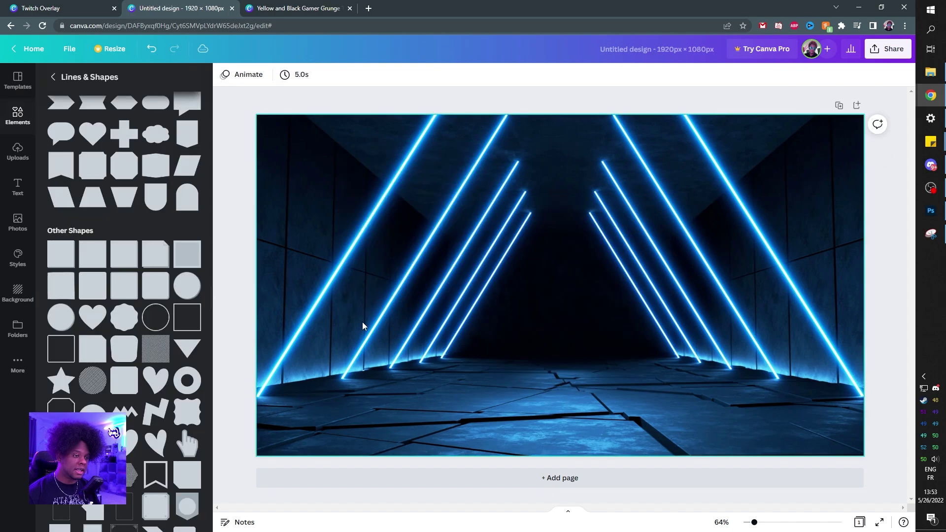
Try the layered three-color rounded square on the page, check its darkest color's options and delete the shape.
{"action": "left_click", "coordinate": [162, 292]}
{"action": "left_click_drag", "start_coordinate": [586, 275], "coordinate": [471, 242]}
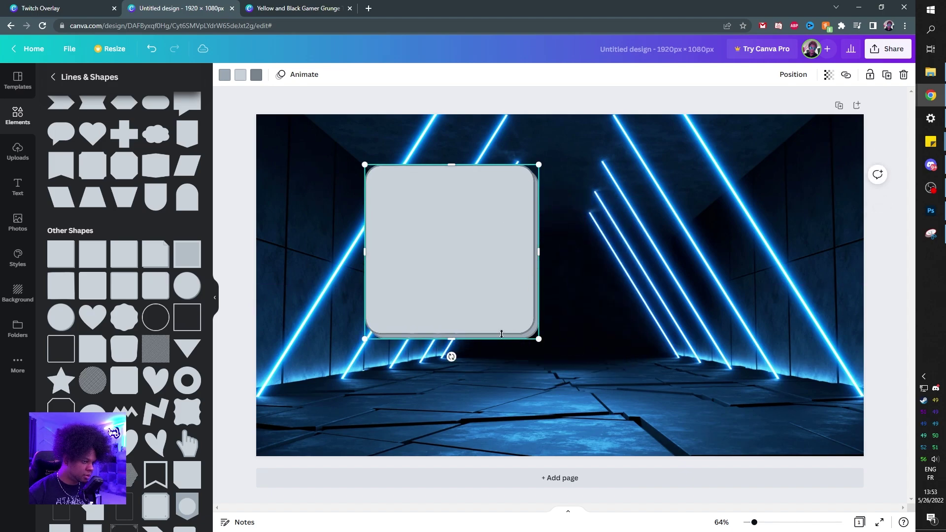
{"action": "left_click", "coordinate": [256, 75]}
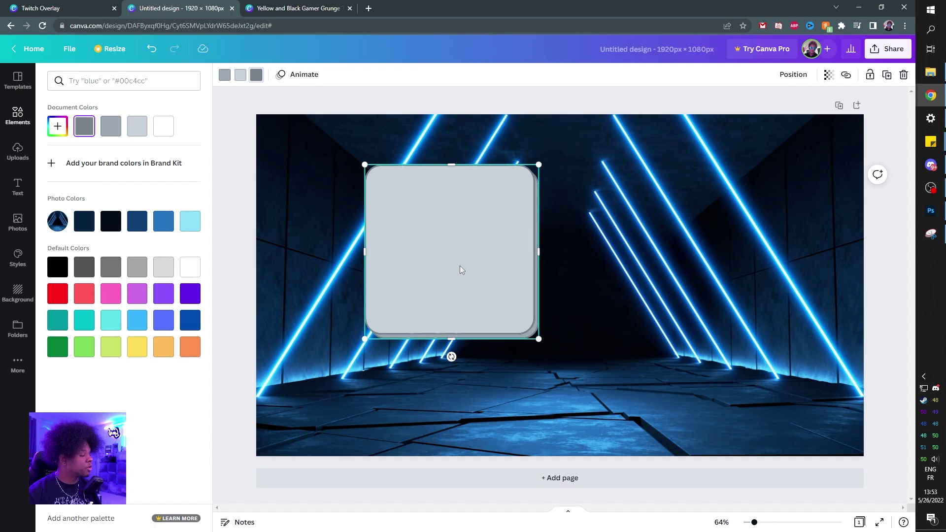
{"action": "key", "text": "Delete"}
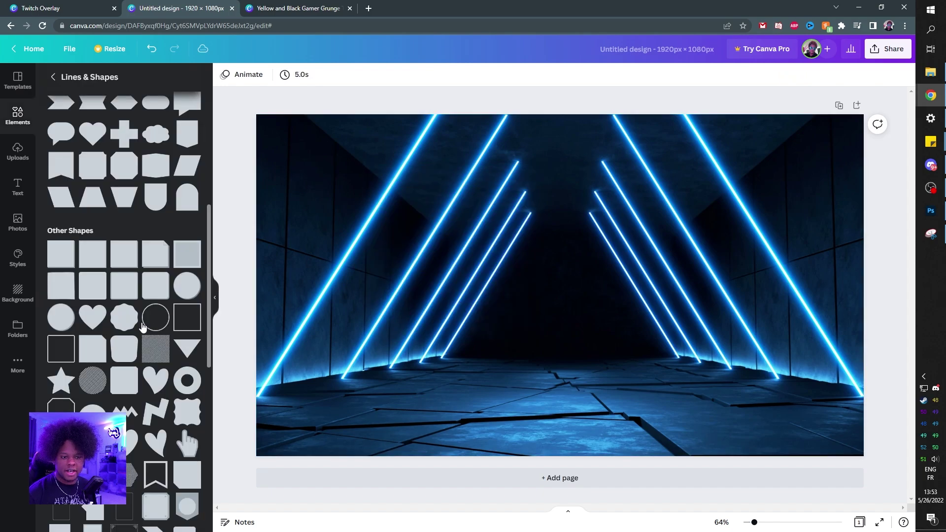
Add the two-tone rounded square from Other Shapes and stretch it into a large gray panel covering most of the page's left side.
{"action": "left_click", "coordinate": [96, 290]}
{"action": "left_click_drag", "start_coordinate": [472, 197], "coordinate": [333, 207]}
{"action": "left_click_drag", "start_coordinate": [475, 206], "coordinate": [356, 223]}
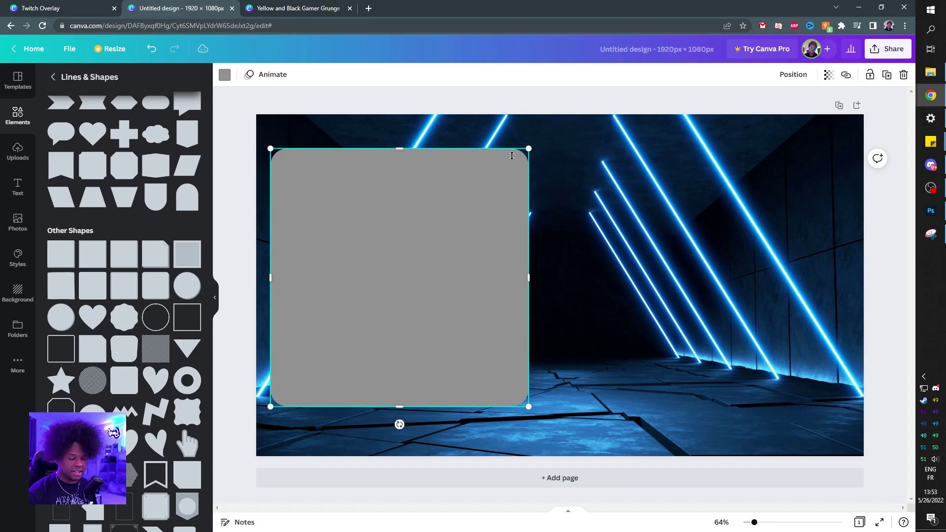
{"action": "left_click_drag", "start_coordinate": [529, 198], "coordinate": [584, 241]}
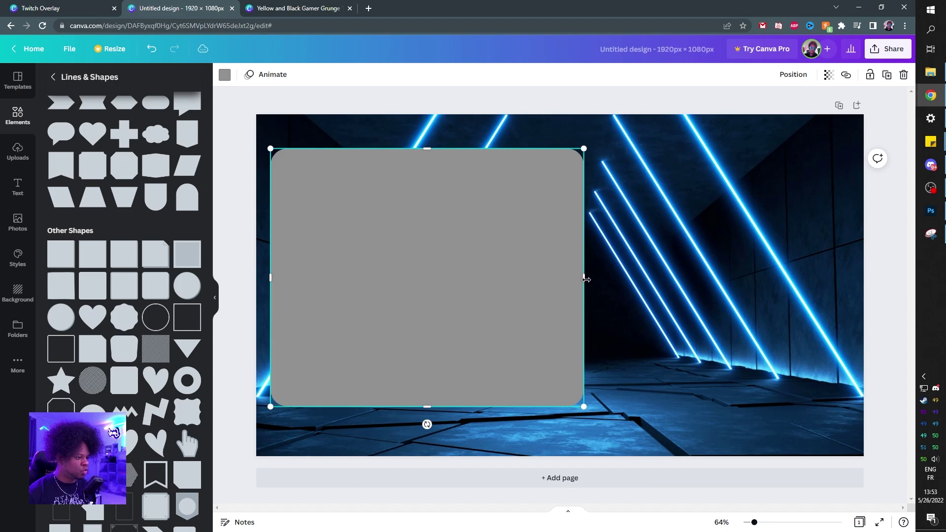
{"action": "left_click_drag", "start_coordinate": [585, 279], "coordinate": [700, 291]}
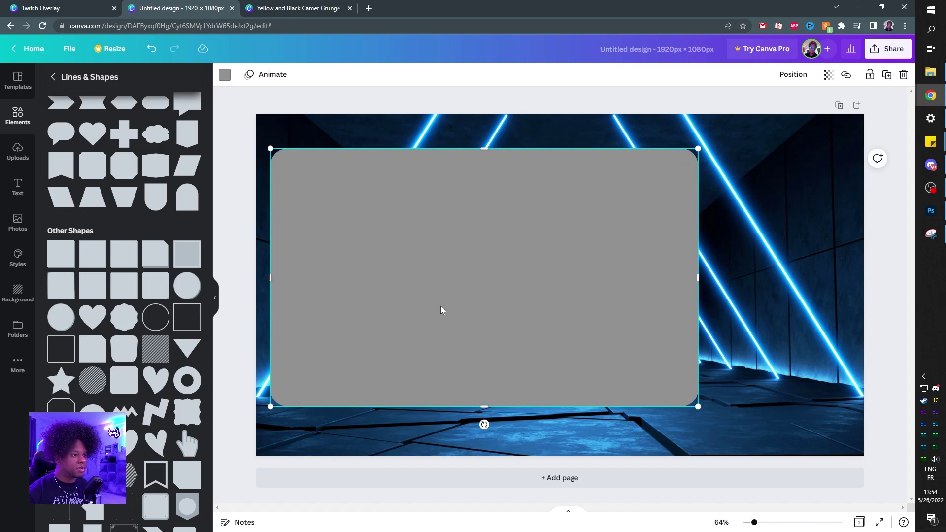
{"action": "left_click_drag", "start_coordinate": [441, 307], "coordinate": [440, 304]}
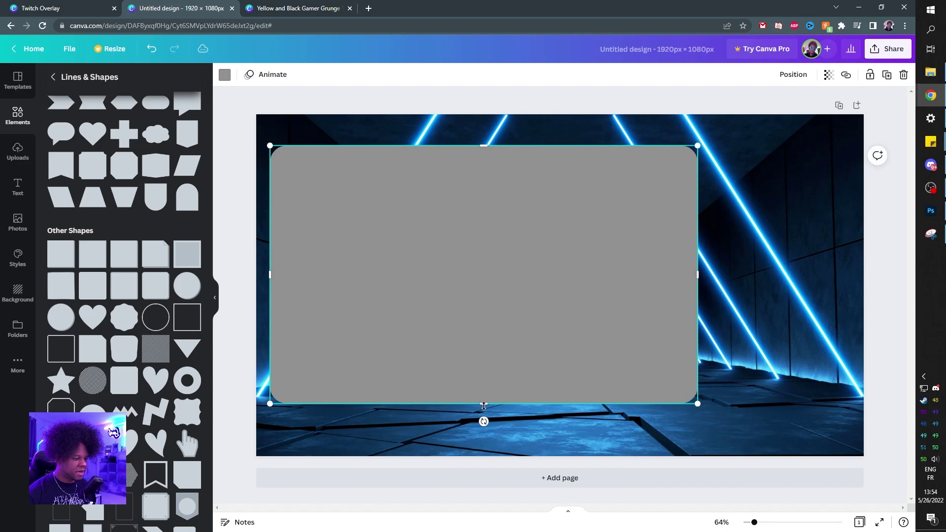
{"action": "left_click_drag", "start_coordinate": [483, 406], "coordinate": [483, 428]}
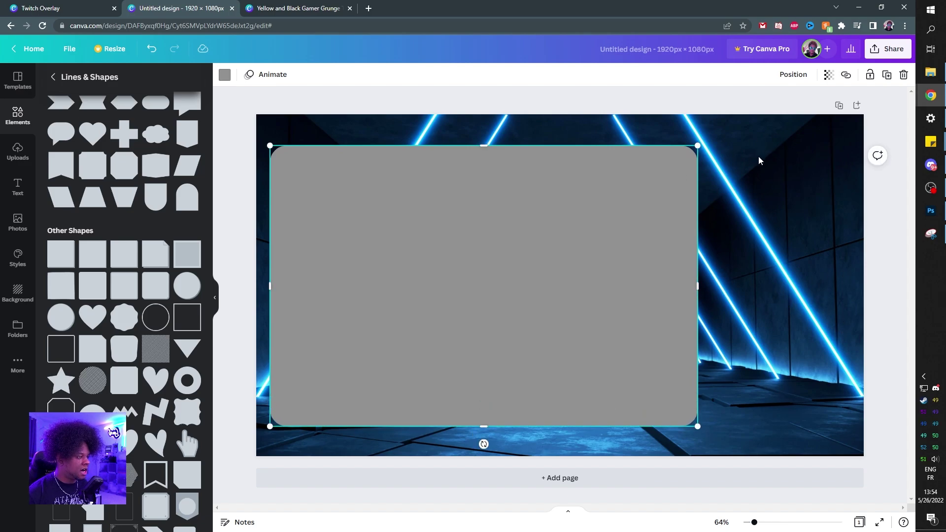
Add a second rounded square and fit it as a narrow panel in the lower area right of the large panel.
{"action": "left_click", "coordinate": [795, 338]}
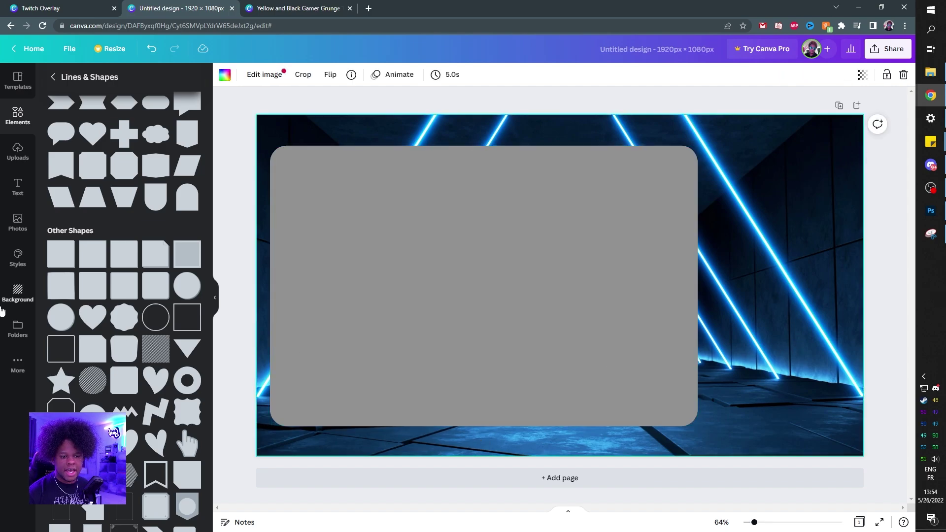
{"action": "left_click", "coordinate": [86, 294]}
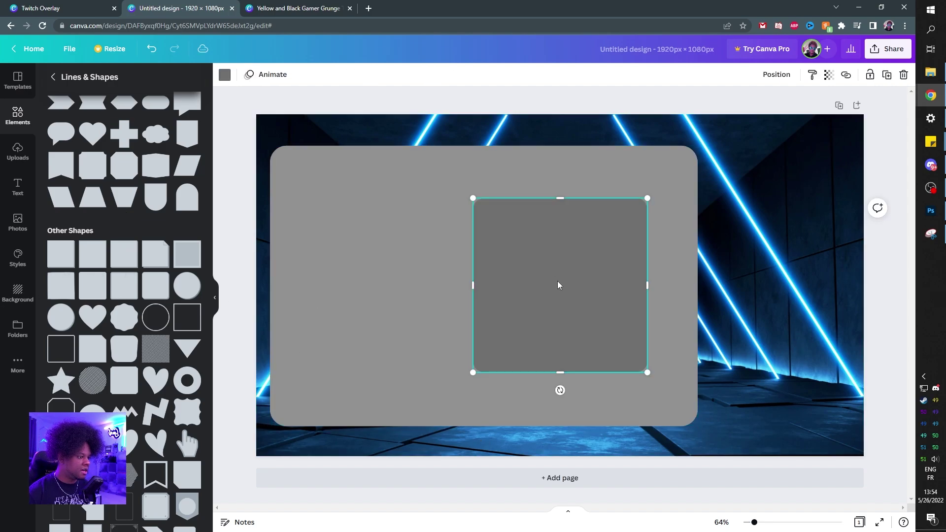
{"action": "left_click_drag", "start_coordinate": [558, 285], "coordinate": [760, 333]}
{"action": "left_click_drag", "start_coordinate": [679, 339], "coordinate": [741, 236]}
Duplicate the narrow panel above the first one, matching its width and the large panel's top edge, with a small gap between them.
{"action": "key", "text": "ctrl+v"}
{"action": "left_click_drag", "start_coordinate": [768, 322], "coordinate": [768, 249]}
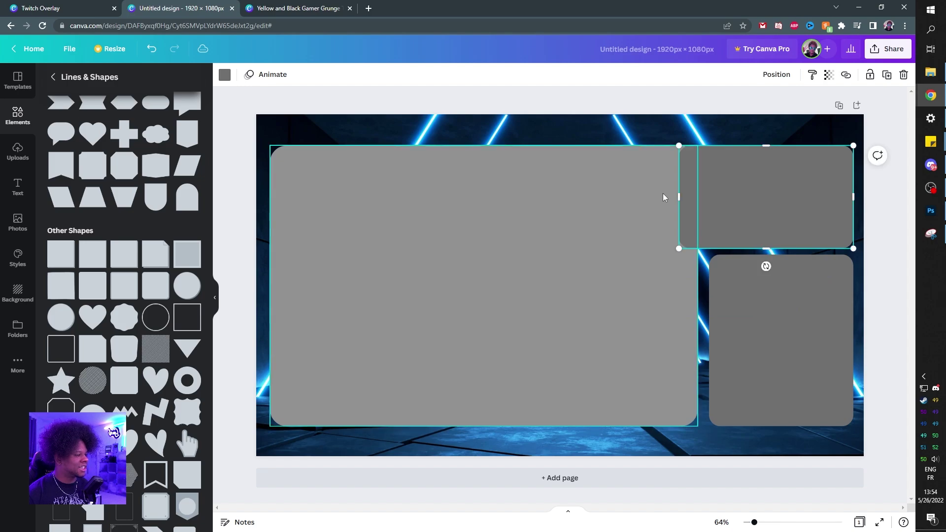
{"action": "left_click_drag", "start_coordinate": [679, 196], "coordinate": [709, 197]}
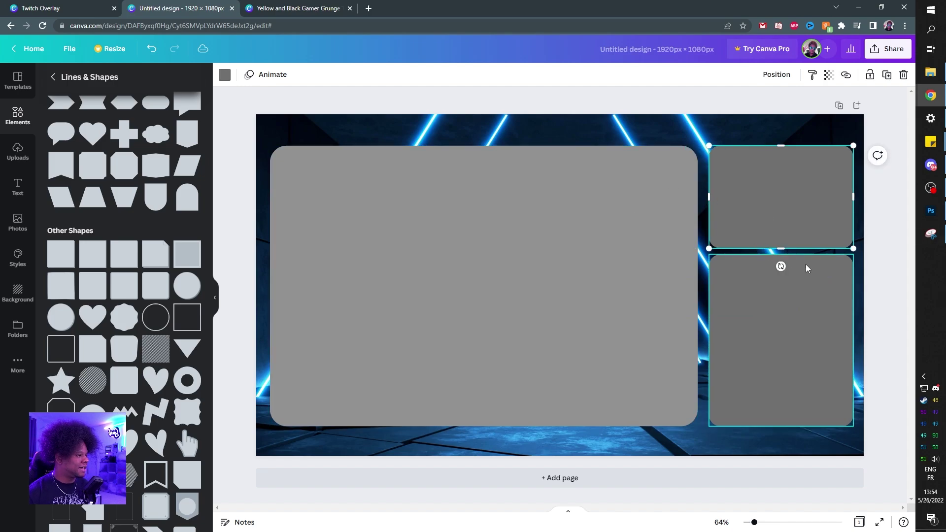
{"action": "left_click_drag", "start_coordinate": [783, 250], "coordinate": [782, 245]}
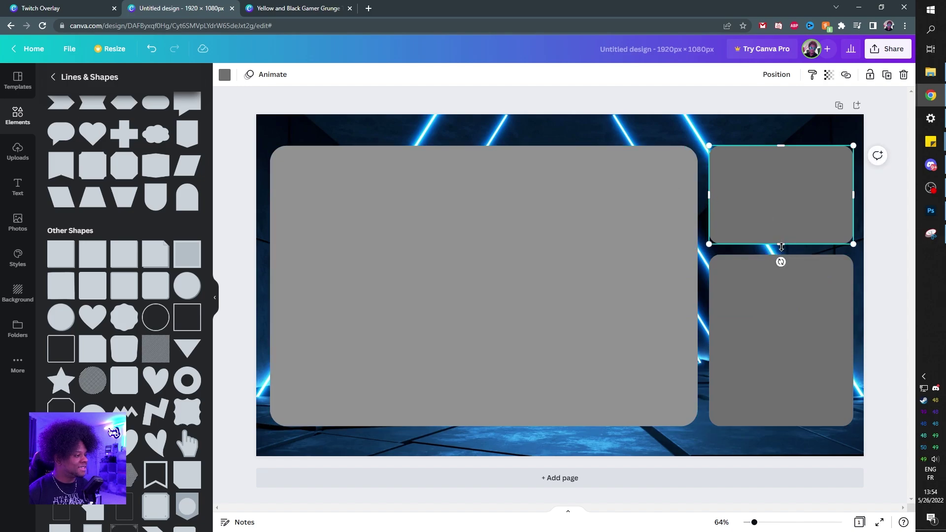
{"action": "left_click", "coordinate": [503, 102]}
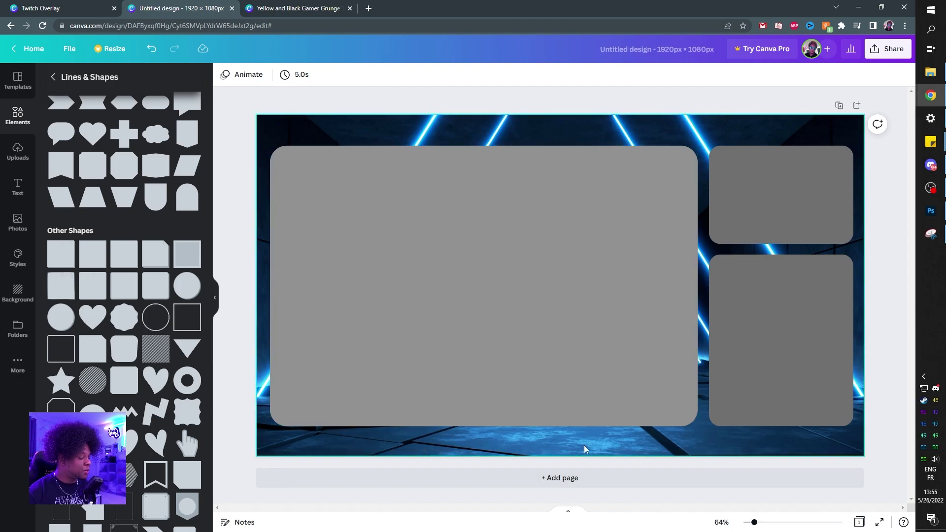
{"action": "left_click", "coordinate": [94, 280]}
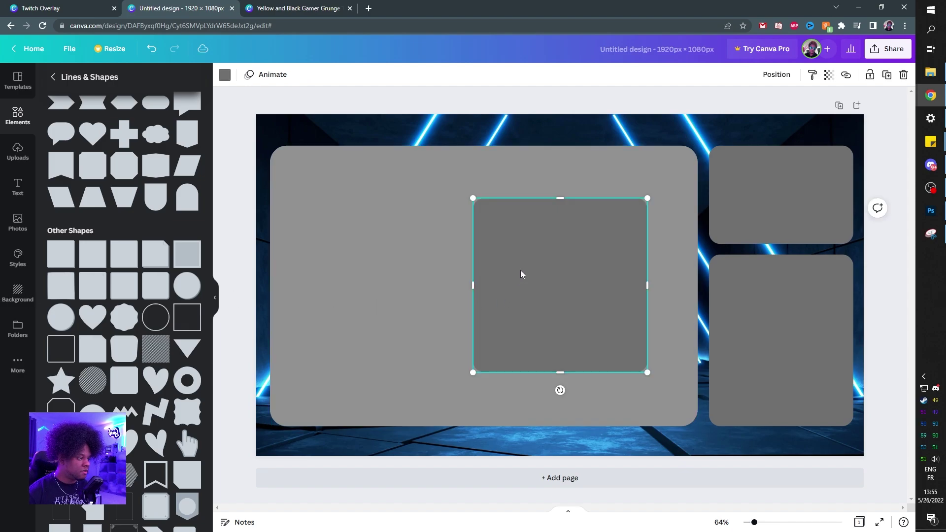
{"action": "left_click_drag", "start_coordinate": [521, 275], "coordinate": [344, 351]}
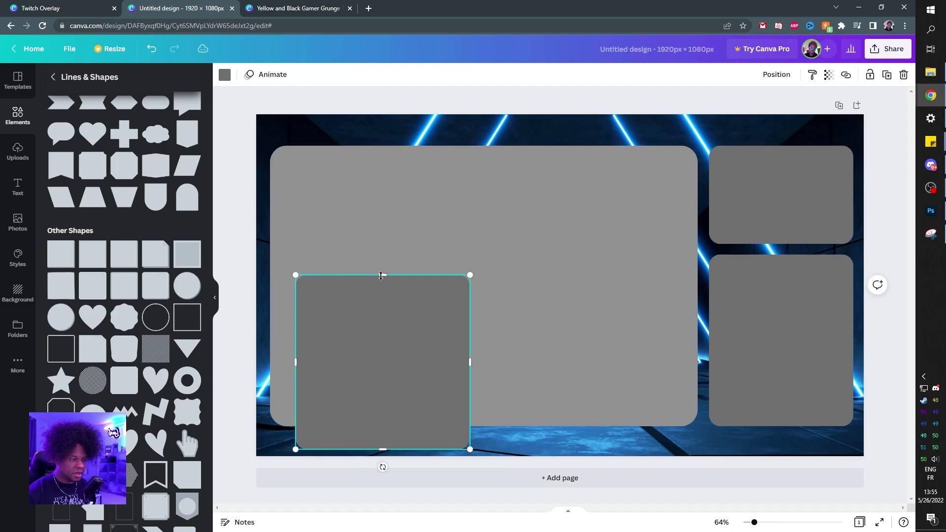
{"action": "left_click_drag", "start_coordinate": [381, 276], "coordinate": [381, 391]}
{"action": "left_click_drag", "start_coordinate": [295, 391], "coordinate": [306, 394]}
{"action": "left_click_drag", "start_coordinate": [467, 395], "coordinate": [524, 377]}
{"action": "mouse_move", "coordinate": [414, 377]}
{"action": "left_mouse_down"}
{"action": "mouse_move", "coordinate": [420, 387]}
{"action": "mouse_move", "coordinate": [418, 351]}
{"action": "mouse_move", "coordinate": [401, 418]}
{"action": "mouse_move", "coordinate": [409, 357]}
{"action": "mouse_move", "coordinate": [400, 382]}
{"action": "left_mouse_up"}
{"action": "key", "text": "Delete"}
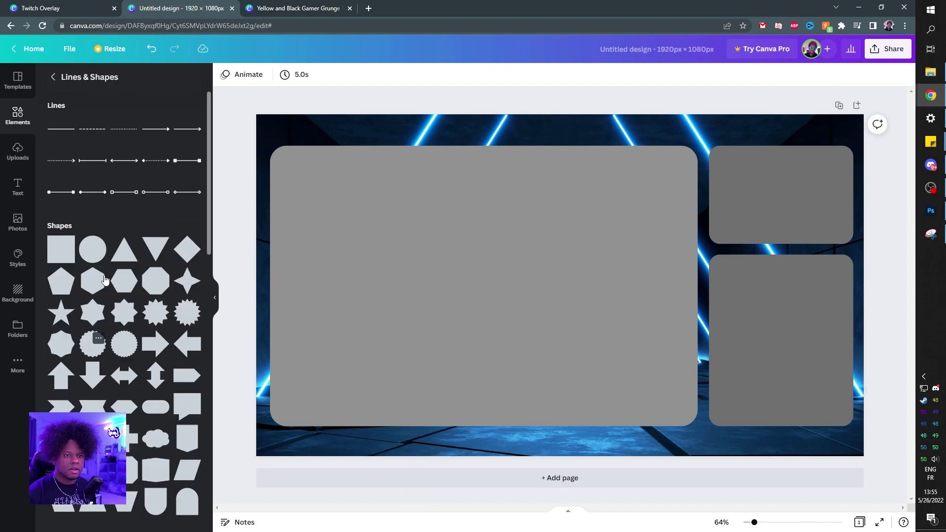
{"action": "scroll", "coordinate": [105, 279], "scroll_direction": "down", "scroll_amount": 10}
{"action": "scroll", "coordinate": [105, 279], "scroll_direction": "down", "scroll_amount": 5}
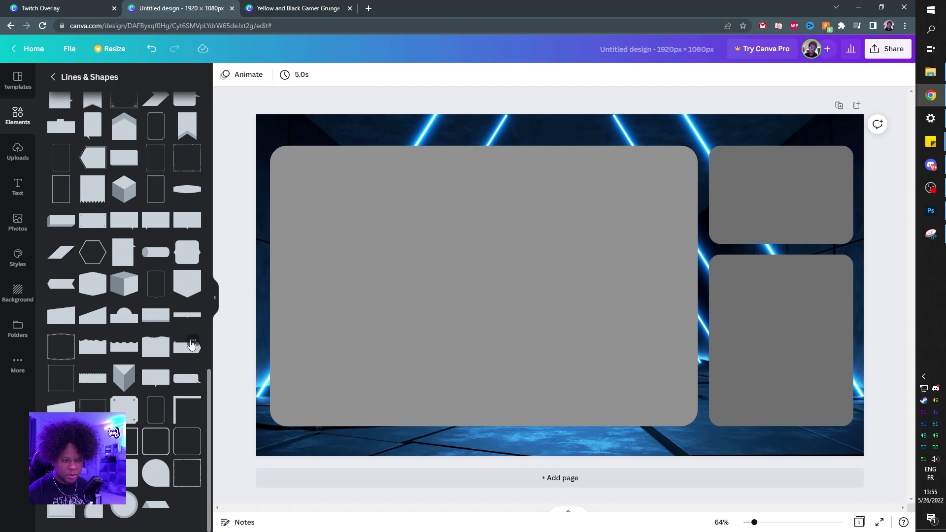
{"action": "scroll", "coordinate": [104, 328], "scroll_direction": "up", "scroll_amount": 5}
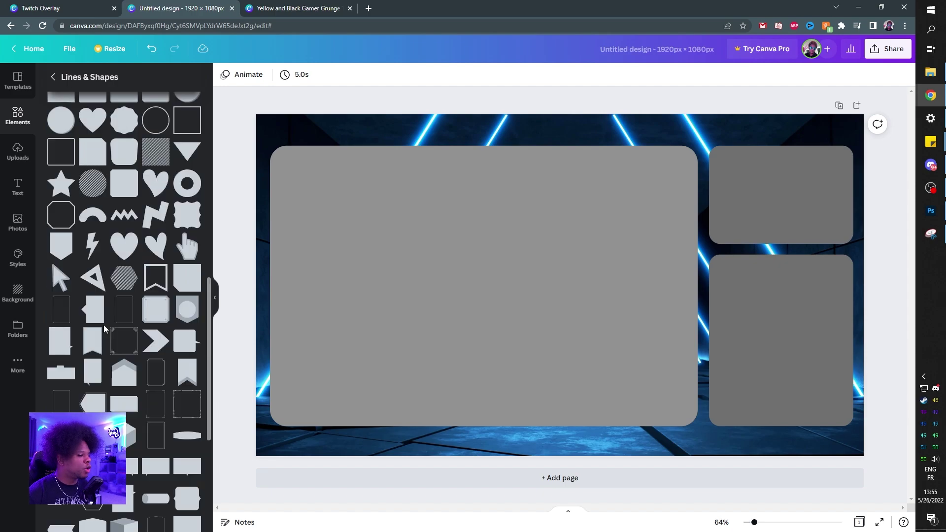
{"action": "scroll", "coordinate": [104, 327], "scroll_direction": "up", "scroll_amount": 2}
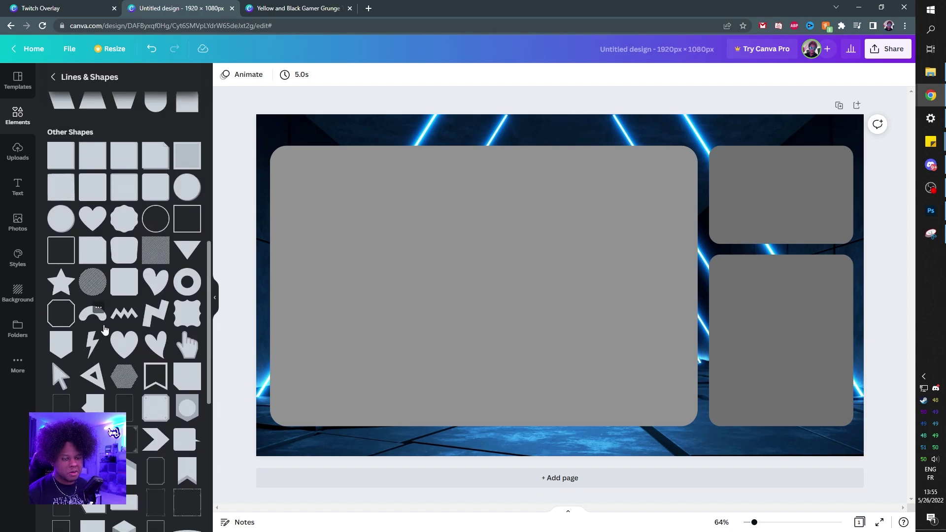
{"action": "left_click", "coordinate": [128, 292]}
{"action": "key", "text": "Delete"}
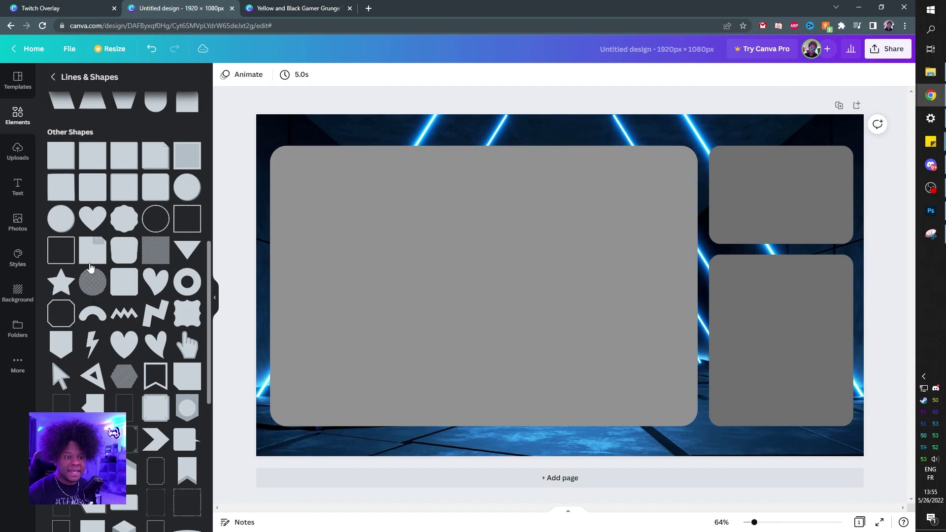
Add the horizontal cylinder from Other Shapes and shrink it into a small bar just beneath the large panel, near its left end.
{"action": "scroll", "coordinate": [92, 278], "scroll_direction": "down", "scroll_amount": 2}
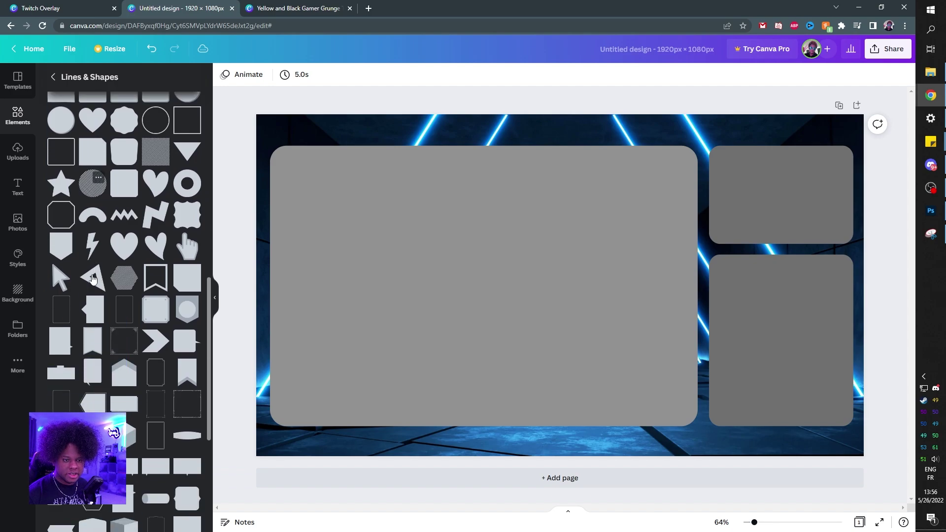
{"action": "scroll", "coordinate": [92, 279], "scroll_direction": "down", "scroll_amount": 3}
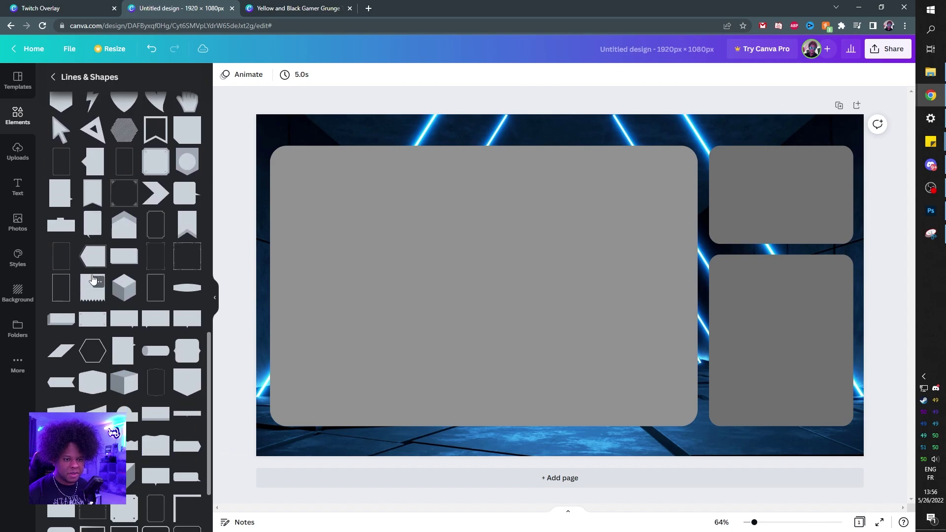
{"action": "scroll", "coordinate": [93, 279], "scroll_direction": "down", "scroll_amount": 2}
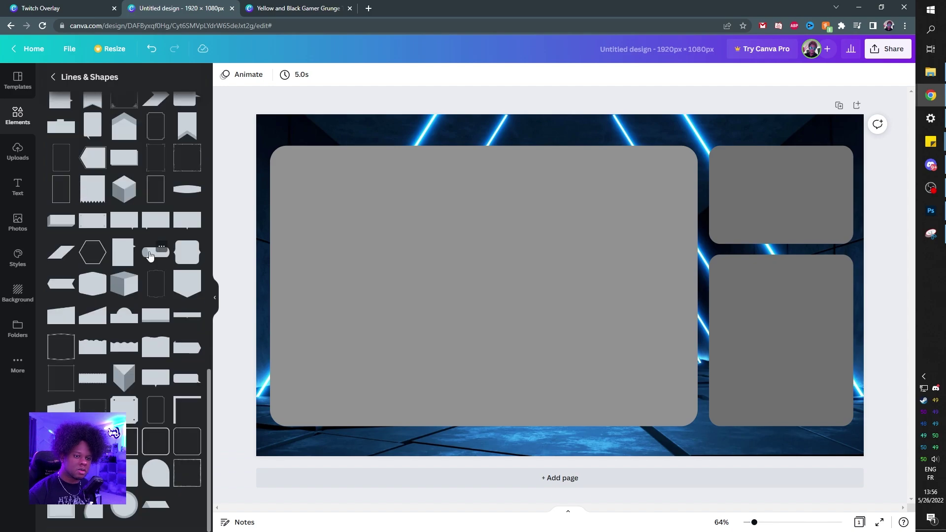
{"action": "left_click", "coordinate": [150, 256]}
{"action": "left_click_drag", "start_coordinate": [591, 321], "coordinate": [482, 403]}
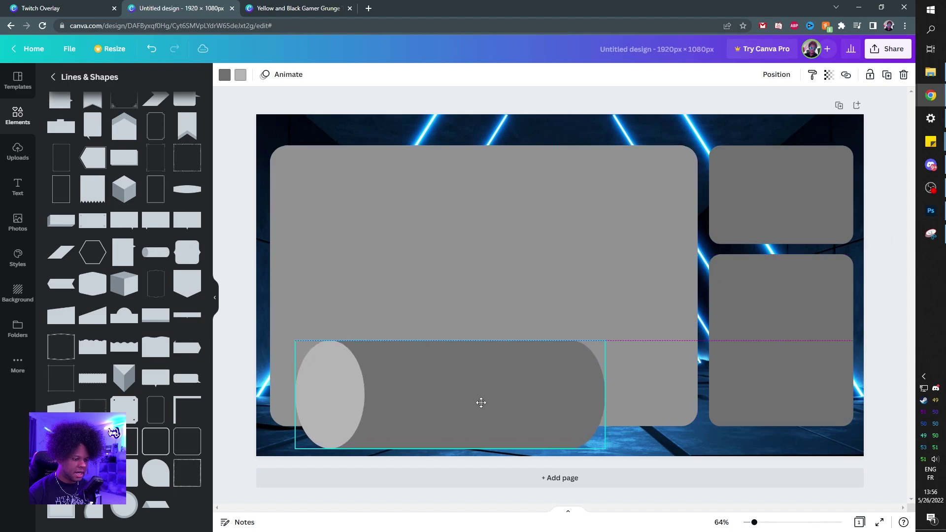
{"action": "left_click_drag", "start_coordinate": [605, 340], "coordinate": [432, 401]}
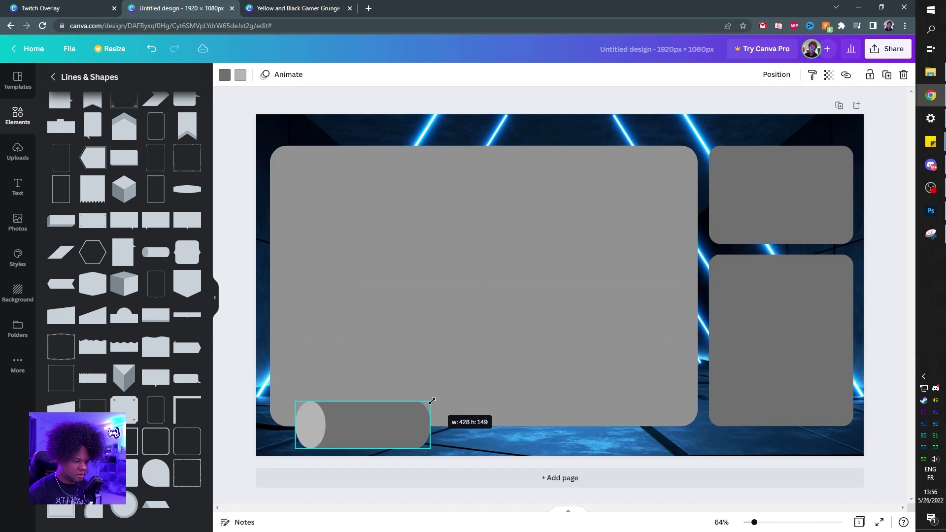
{"action": "left_click_drag", "start_coordinate": [352, 434], "coordinate": [404, 431]}
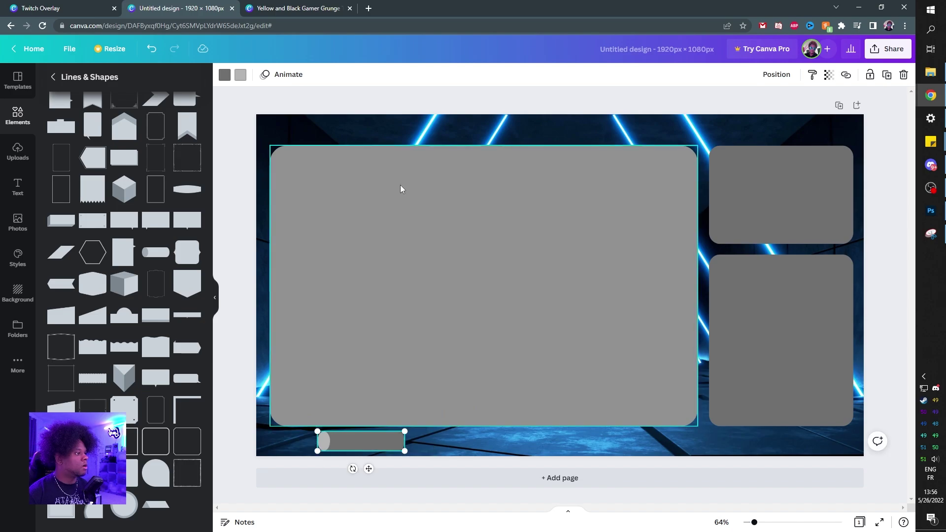
Recolor the cylinder's body dark navy and its end cap light blue from the photo colors, and set its transparency to 88.
{"action": "left_click", "coordinate": [830, 75]}
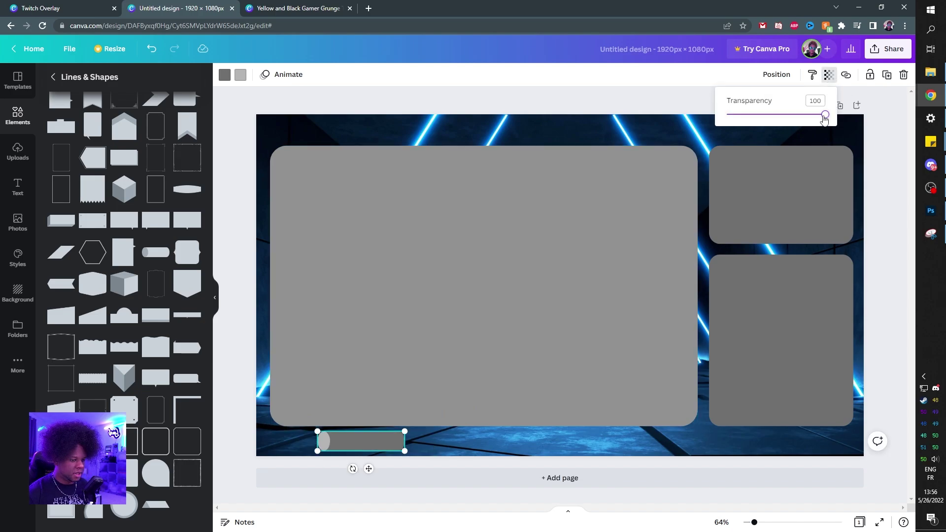
{"action": "left_click_drag", "start_coordinate": [823, 115], "coordinate": [803, 116]}
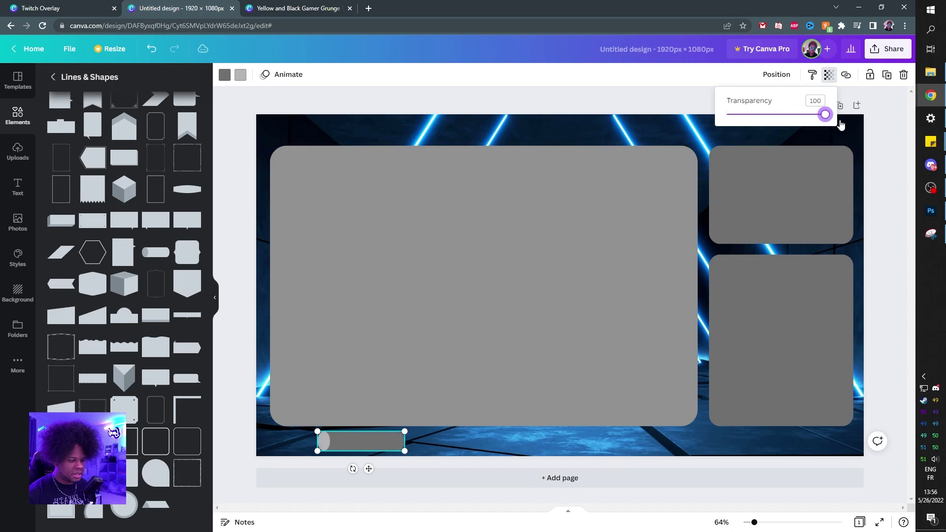
{"action": "left_click", "coordinate": [232, 81]}
{"action": "left_click", "coordinate": [232, 82]}
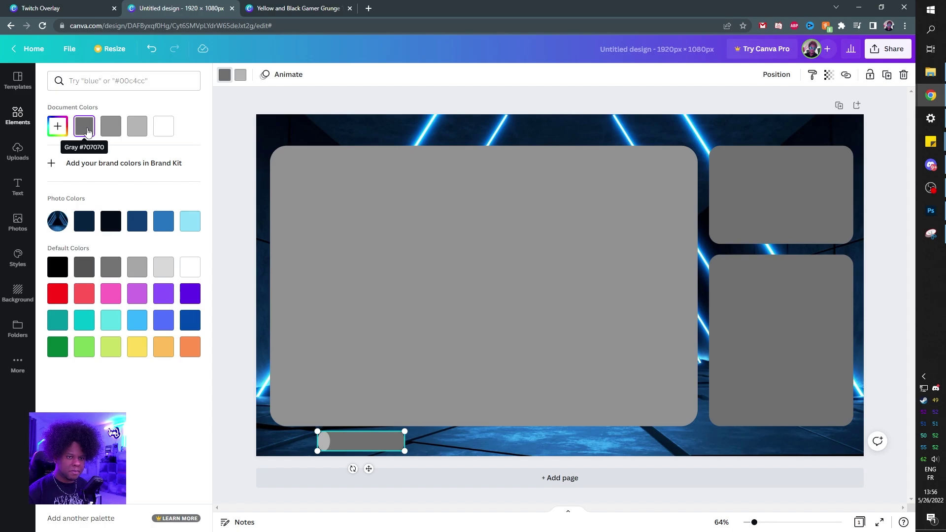
{"action": "left_click", "coordinate": [84, 224]}
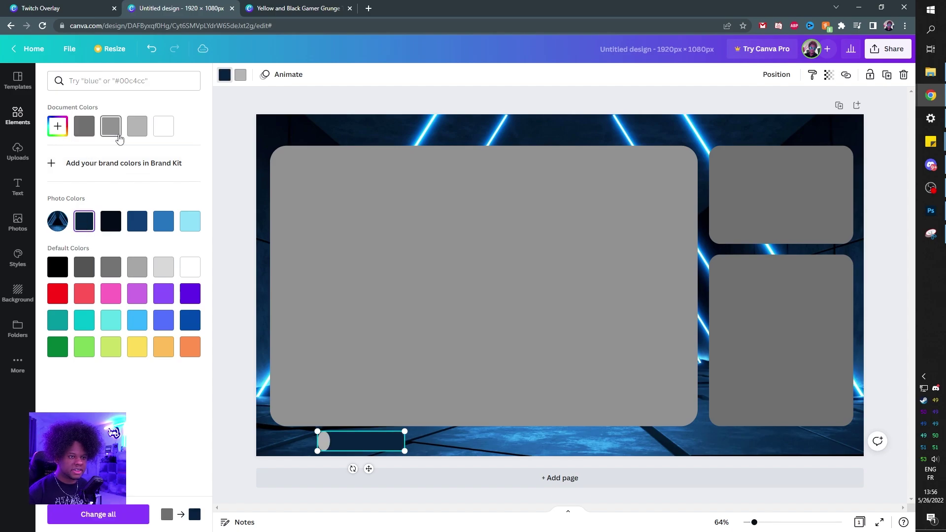
{"action": "left_click", "coordinate": [241, 76]}
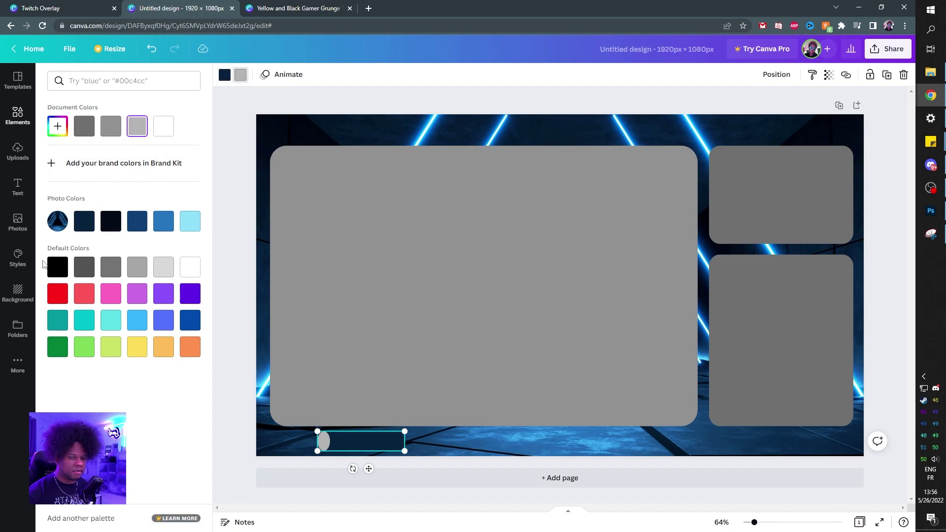
{"action": "left_click", "coordinate": [187, 226]}
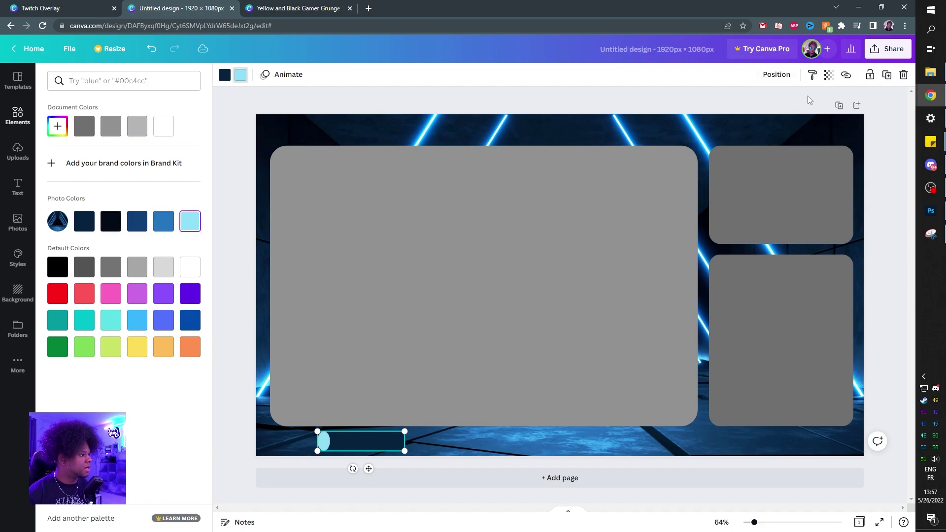
{"action": "left_click", "coordinate": [830, 75]}
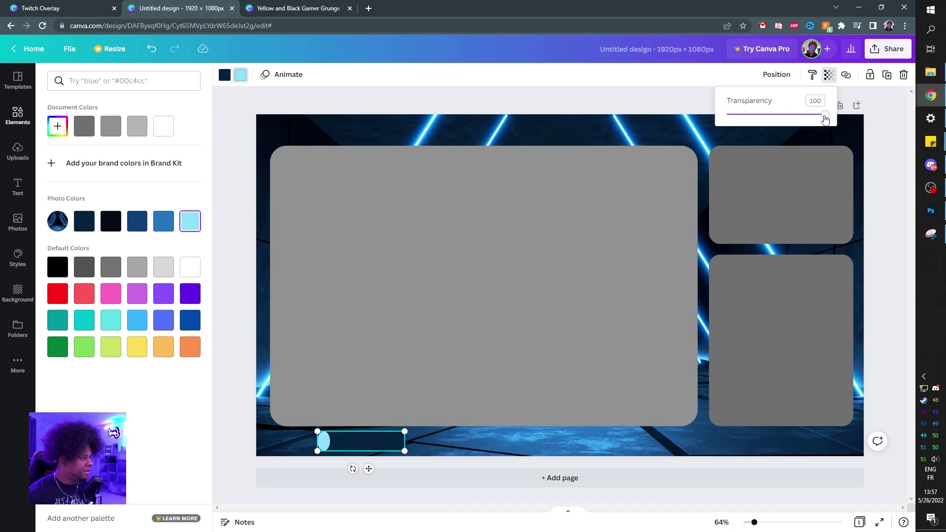
{"action": "left_click_drag", "start_coordinate": [824, 115], "coordinate": [814, 116]}
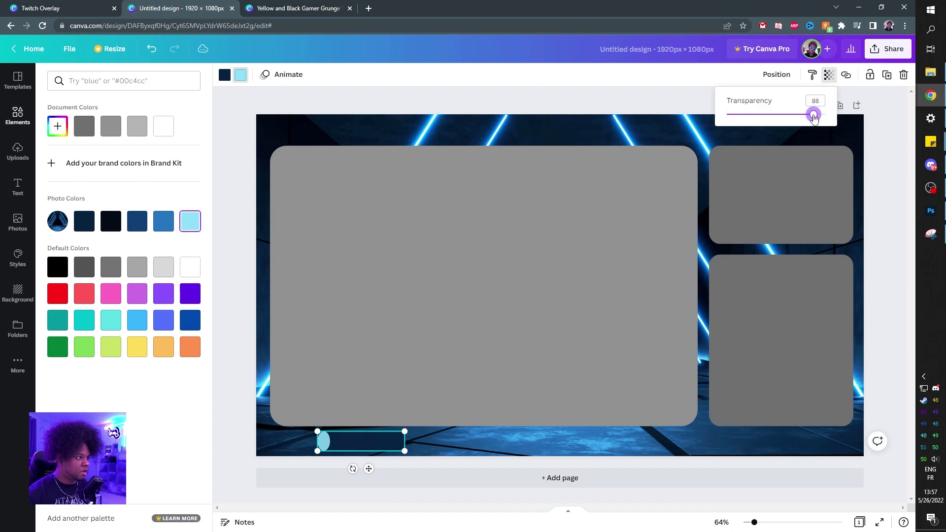
Copy the colored cylinder and line up two duplicates to its right in a row beneath the large panel.
{"action": "left_click", "coordinate": [350, 442]}
{"action": "right_click", "coordinate": [350, 443]}
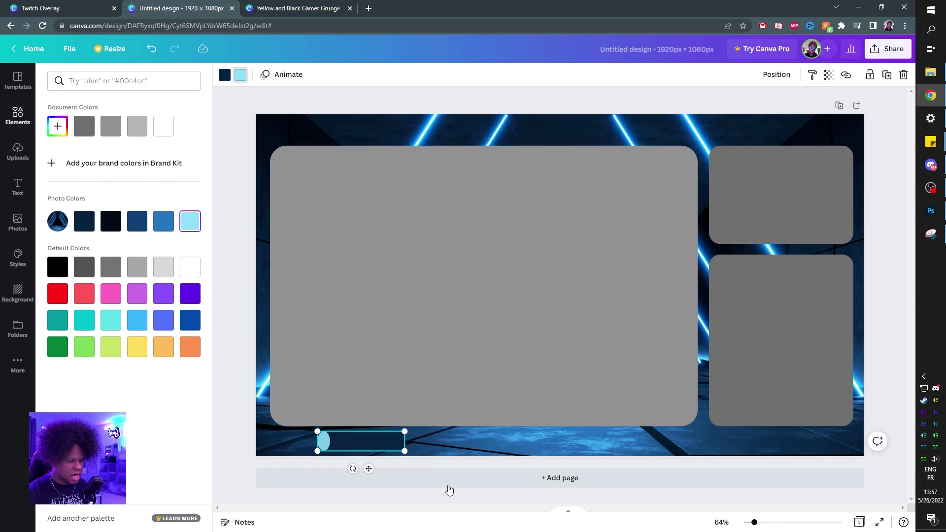
{"action": "left_click", "coordinate": [441, 451]}
{"action": "key", "text": "ctrl+v"}
{"action": "left_click_drag", "start_coordinate": [362, 446], "coordinate": [462, 439]}
{"action": "left_click", "coordinate": [334, 451]}
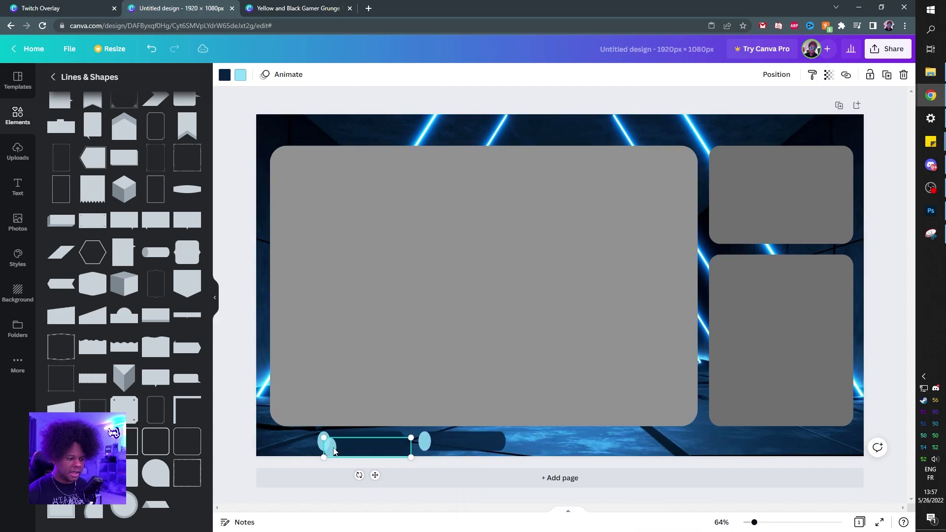
{"action": "key", "text": "ctrl+v"}
{"action": "left_click_drag", "start_coordinate": [376, 447], "coordinate": [530, 443]}
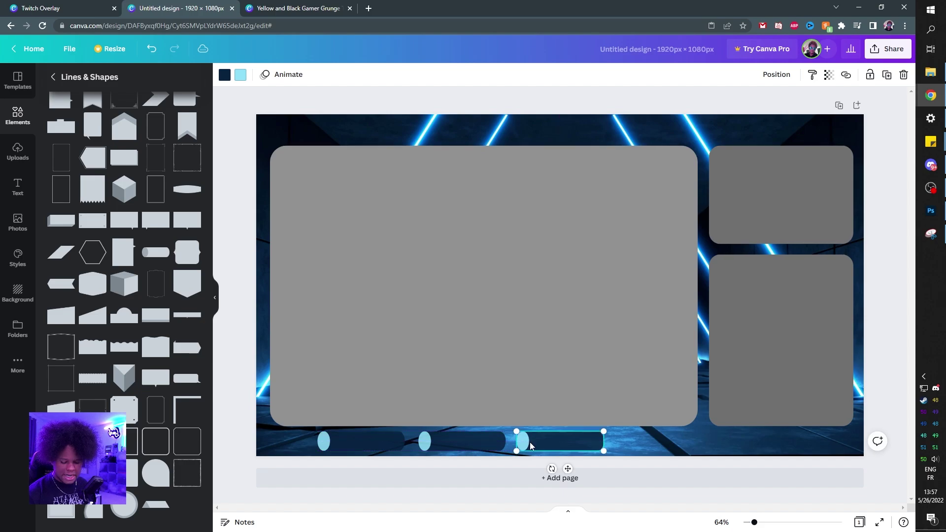
Select all three cylinder bars together, shrink them slightly and centre the row beneath the large panel.
{"action": "left_click", "coordinate": [469, 439], "text": "shift"}
{"action": "left_click", "coordinate": [347, 444], "text": "shift"}
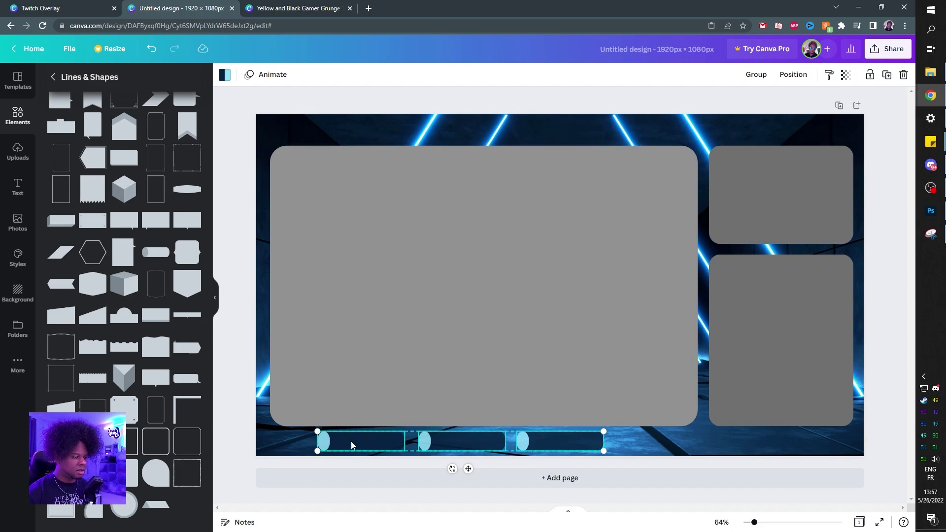
{"action": "left_click_drag", "start_coordinate": [351, 442], "coordinate": [401, 438]}
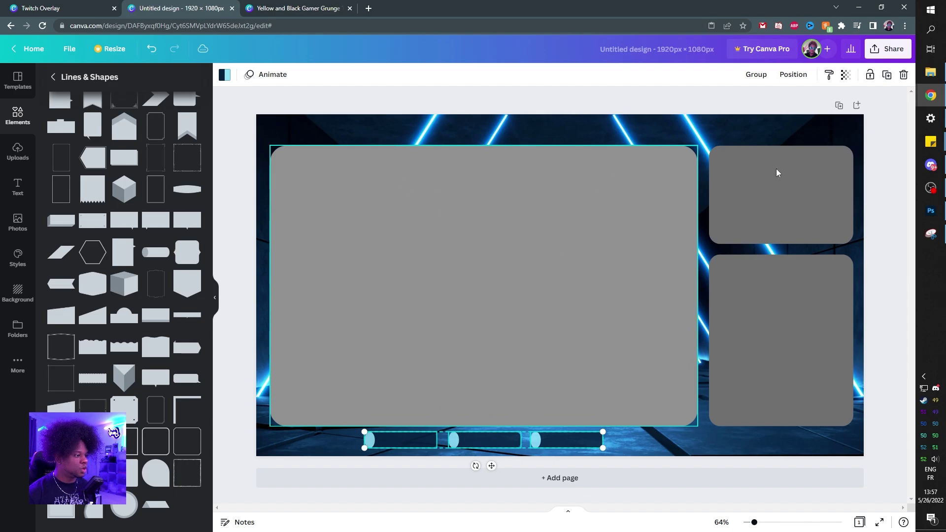
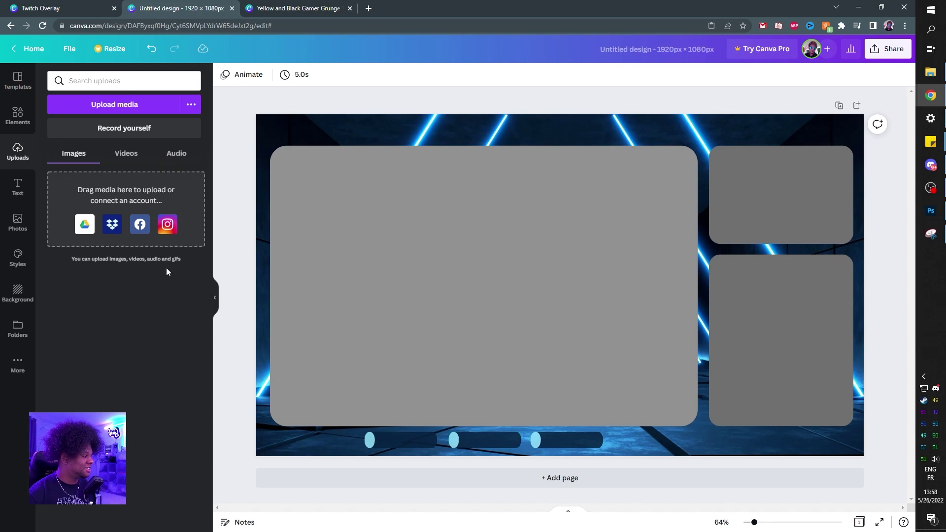
Upload diamond.png from the stock folder to the design's media.
{"action": "left_click", "coordinate": [121, 107]}
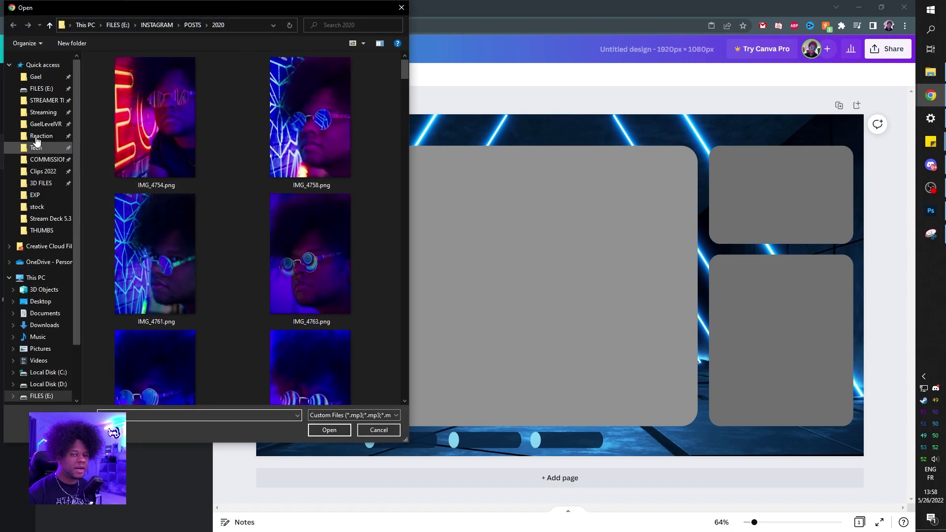
{"action": "left_click", "coordinate": [40, 89]}
{"action": "left_click", "coordinate": [37, 206]}
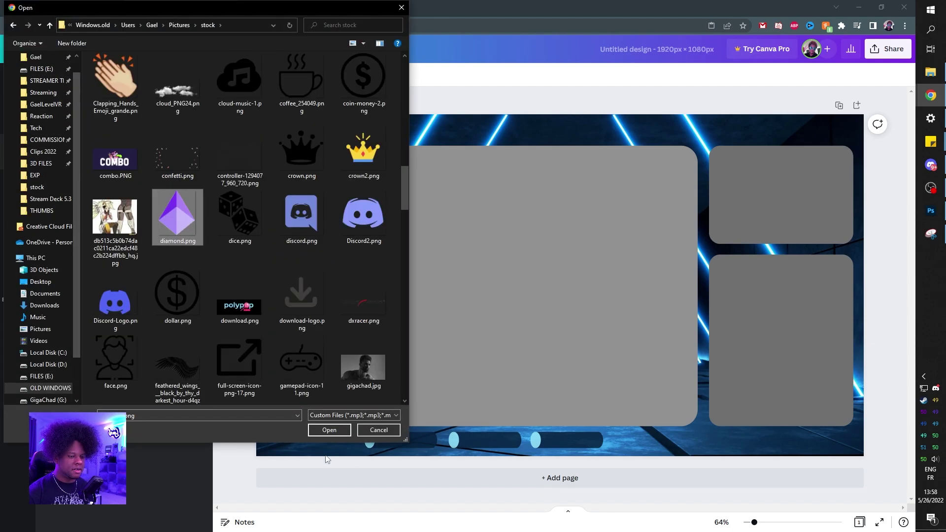
{"action": "left_click", "coordinate": [329, 431]}
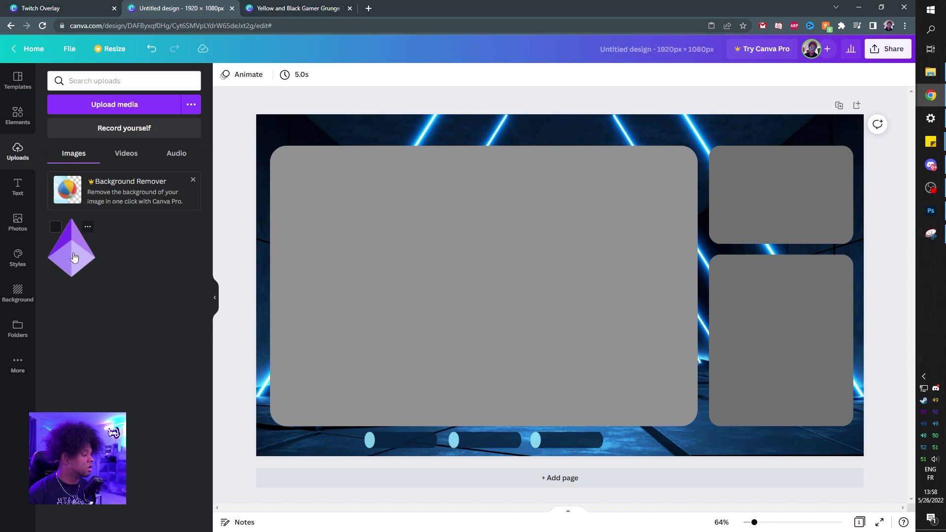
Add the diamond image to the scene and shrink it to fit on the first bar's light blue end cap.
{"action": "left_click", "coordinate": [74, 257]}
{"action": "left_click_drag", "start_coordinate": [581, 277], "coordinate": [391, 359]}
{"action": "left_click_drag", "start_coordinate": [450, 279], "coordinate": [371, 443]}
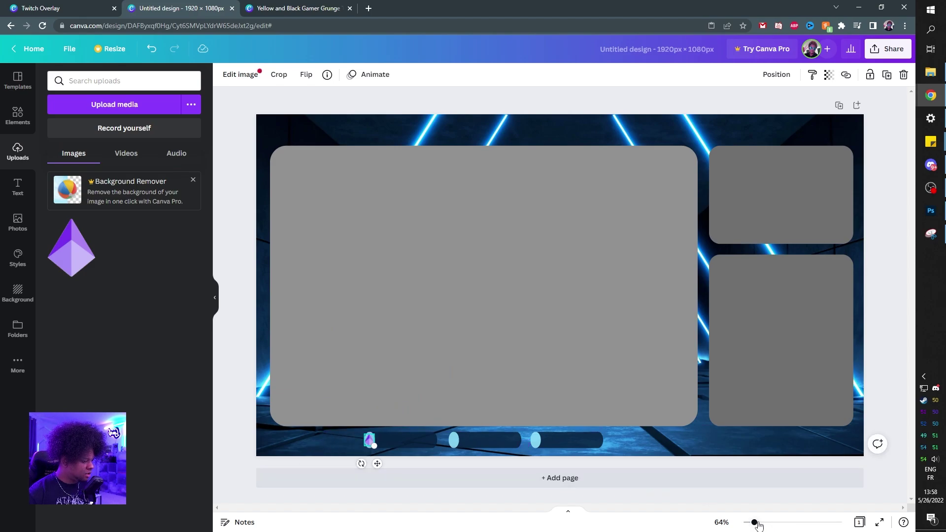
{"action": "left_click_drag", "start_coordinate": [754, 523], "coordinate": [763, 525]}
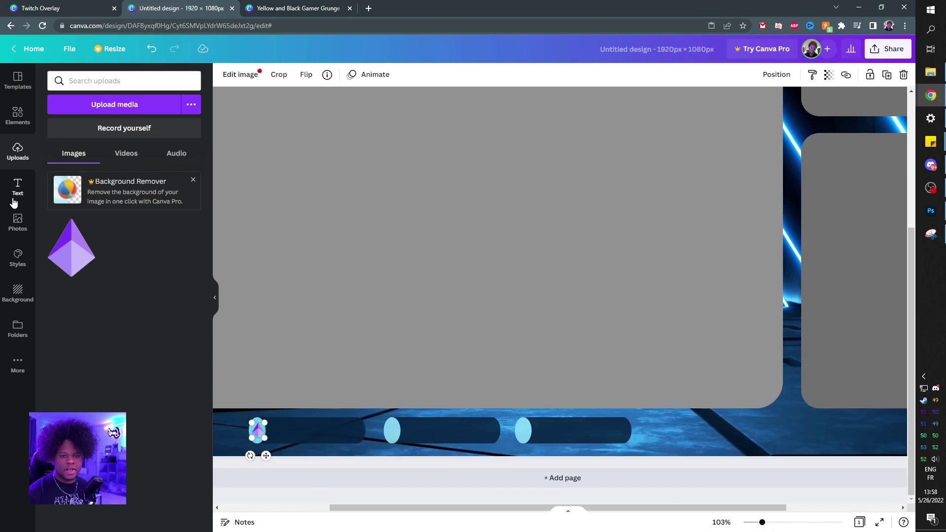
Search the photo library for "heart".
{"action": "left_click", "coordinate": [14, 217]}
{"action": "left_click", "coordinate": [107, 81]}
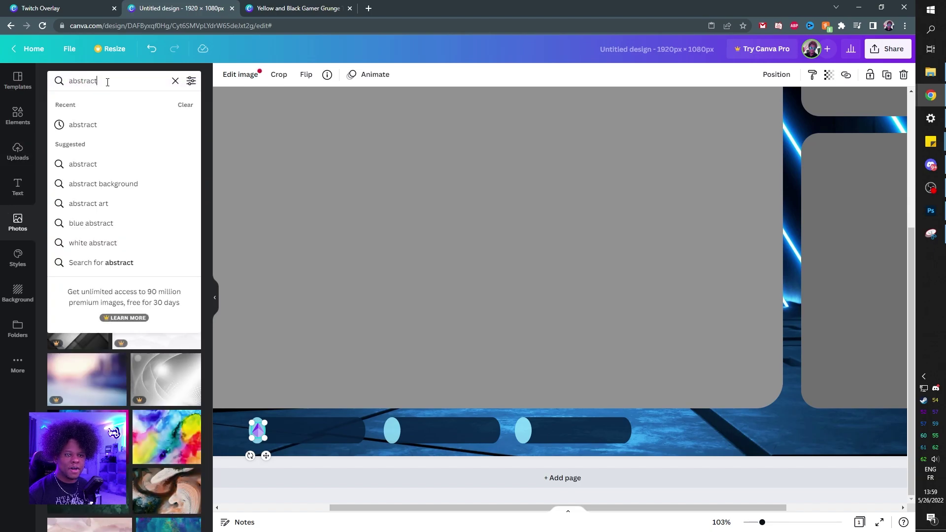
{"action": "type", "text": "heart"}
{"action": "key", "text": "Return"}
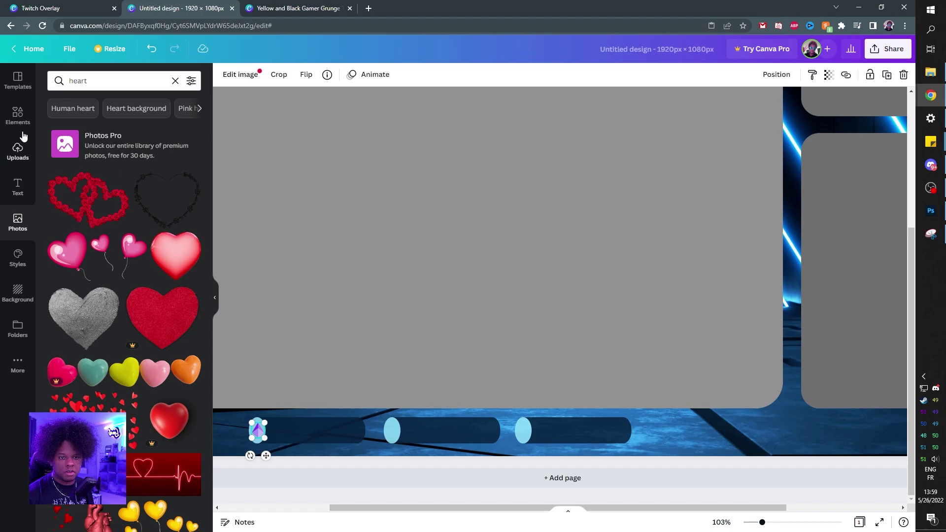
Add the wide, pointed heart from Other Shapes to the scene, over the large panel.
{"action": "left_click", "coordinate": [23, 116]}
{"action": "scroll", "coordinate": [118, 230], "scroll_direction": "down", "scroll_amount": 5}
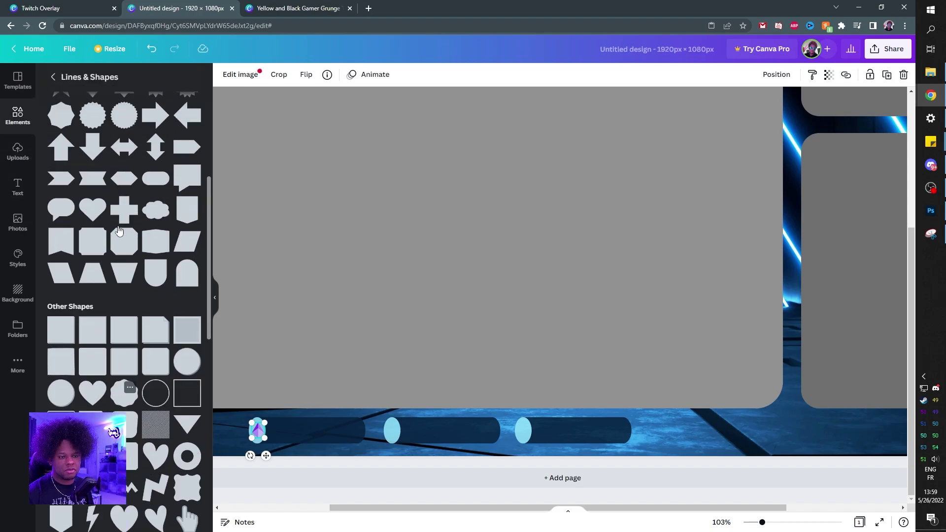
{"action": "scroll", "coordinate": [119, 230], "scroll_direction": "down", "scroll_amount": 1}
{"action": "scroll", "coordinate": [108, 221], "scroll_direction": "up", "scroll_amount": 5}
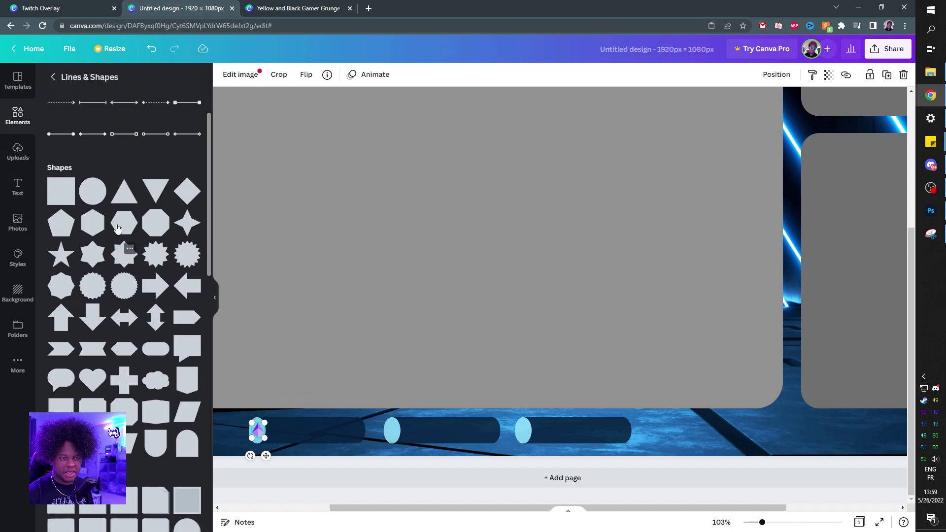
{"action": "scroll", "coordinate": [97, 211], "scroll_direction": "down", "scroll_amount": 3}
{"action": "scroll", "coordinate": [98, 211], "scroll_direction": "down", "scroll_amount": 7}
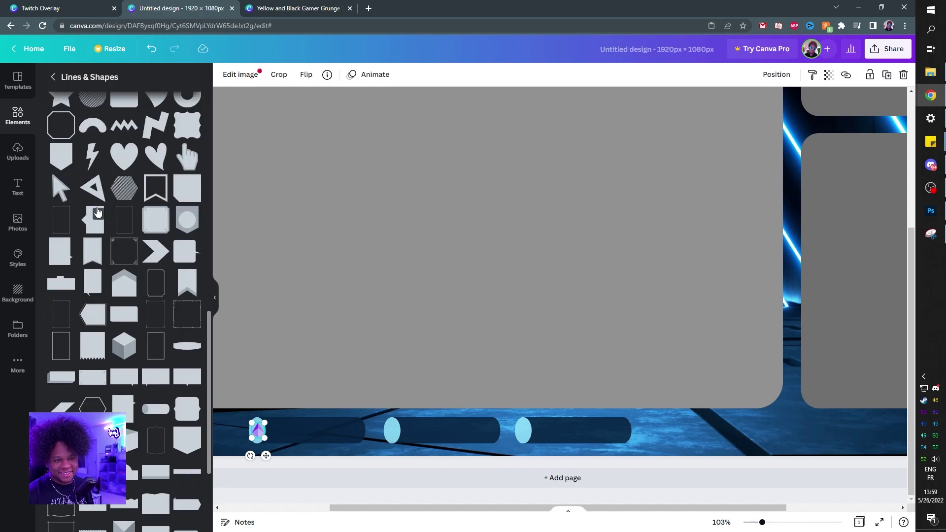
{"action": "scroll", "coordinate": [97, 211], "scroll_direction": "up", "scroll_amount": 1}
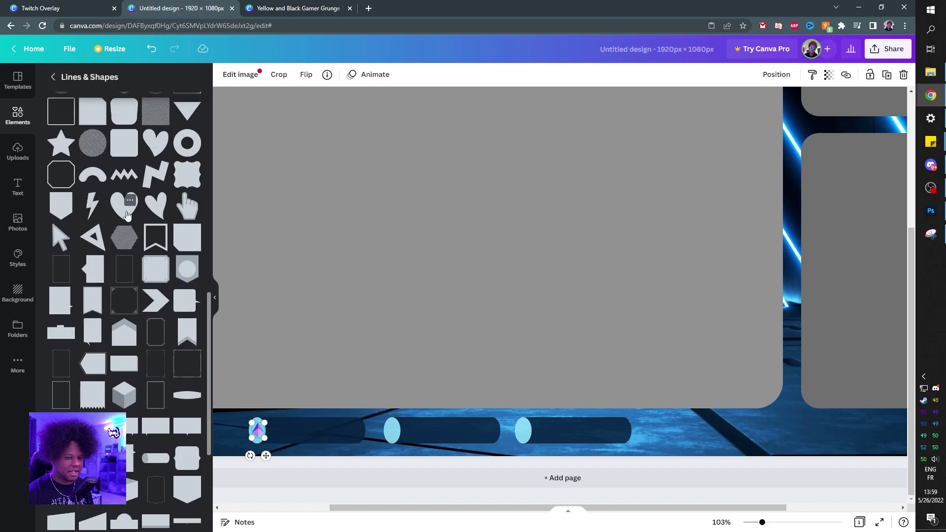
{"action": "left_click", "coordinate": [127, 215]}
{"action": "left_click_drag", "start_coordinate": [566, 196], "coordinate": [430, 232]}
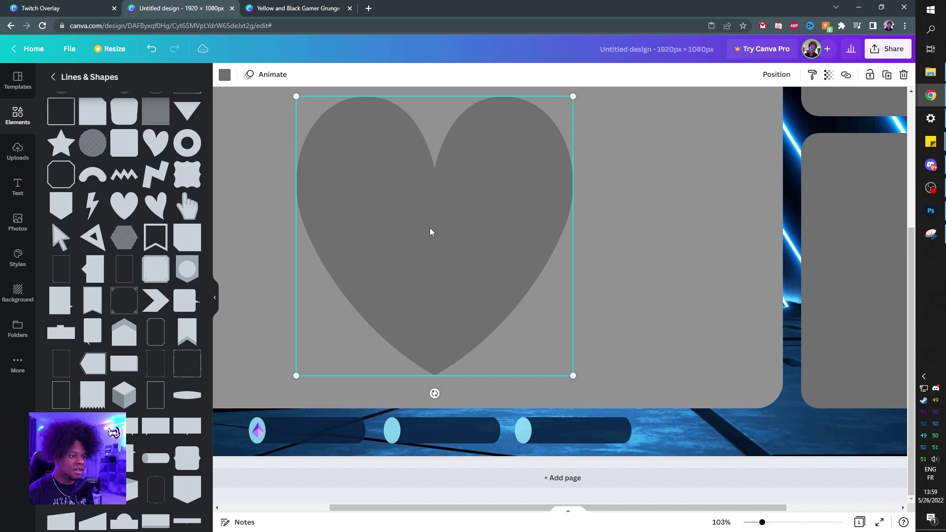
Recolor the heart purple from the default colors and shrink it onto the second bar's end cap.
{"action": "left_click", "coordinate": [224, 75]}
{"action": "left_click", "coordinate": [62, 326]}
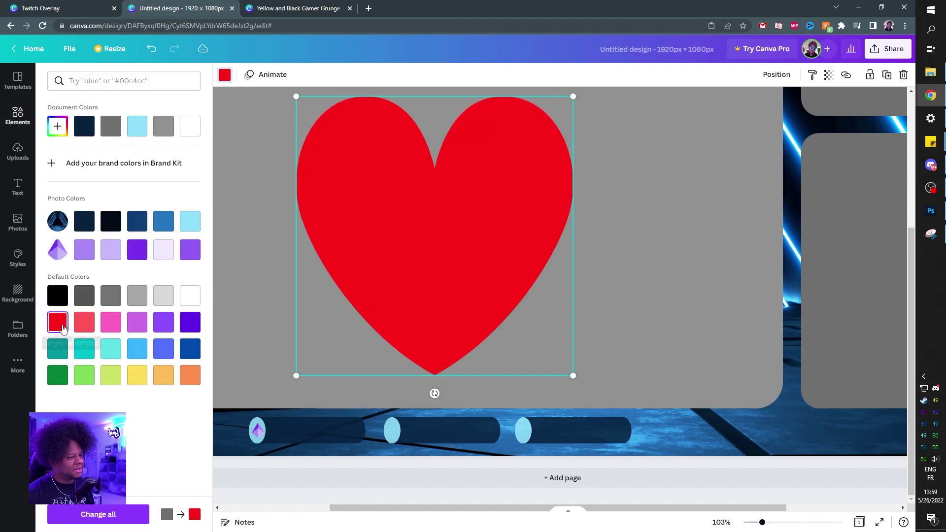
{"action": "left_click", "coordinate": [162, 329]}
{"action": "left_click_drag", "start_coordinate": [497, 158], "coordinate": [498, 226]}
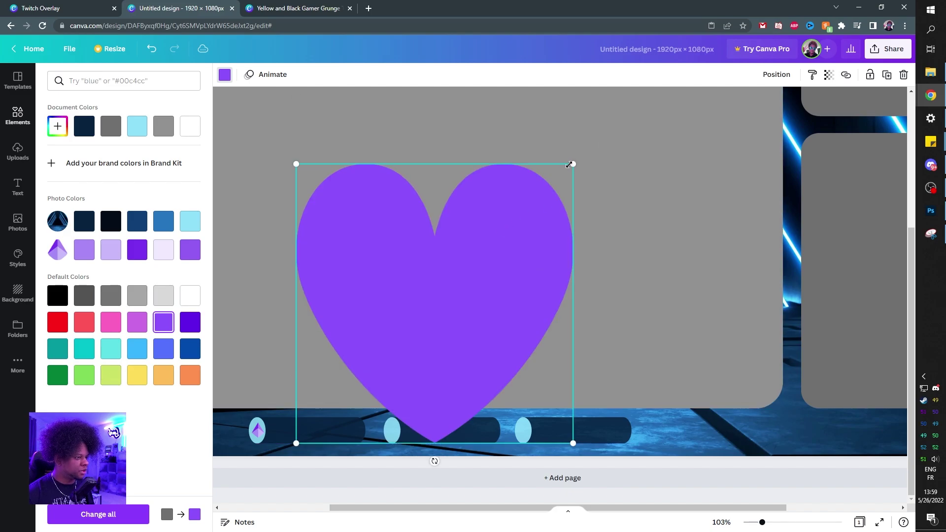
{"action": "left_click_drag", "start_coordinate": [570, 164], "coordinate": [314, 426]}
{"action": "left_click_drag", "start_coordinate": [307, 435], "coordinate": [391, 431]}
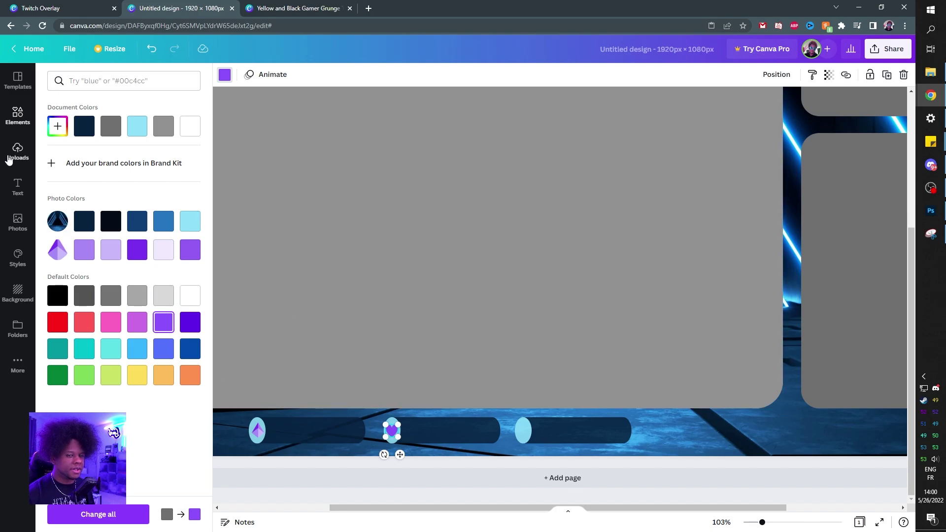
Add the rounded star from Other Shapes to the scene, over the large panel.
{"action": "left_click", "coordinate": [18, 118]}
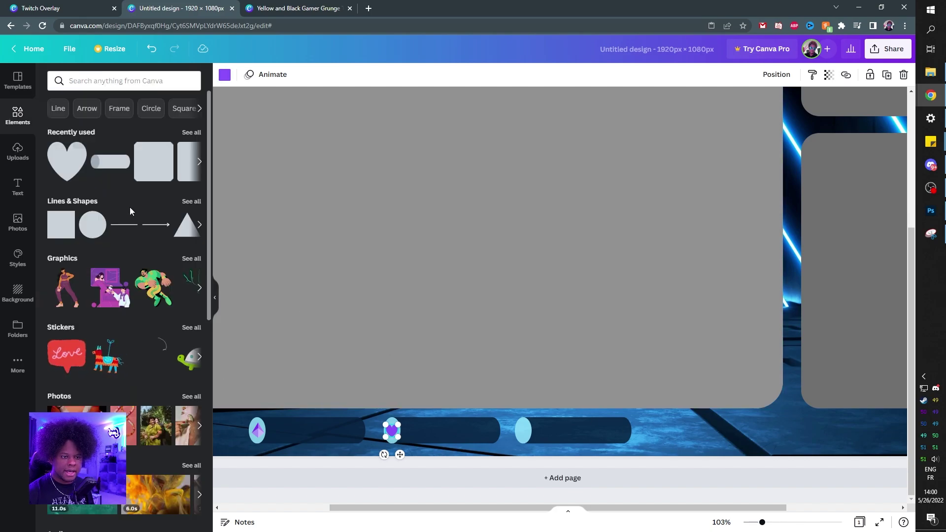
{"action": "left_click", "coordinate": [192, 201]}
{"action": "scroll", "coordinate": [98, 247], "scroll_direction": "down", "scroll_amount": 5}
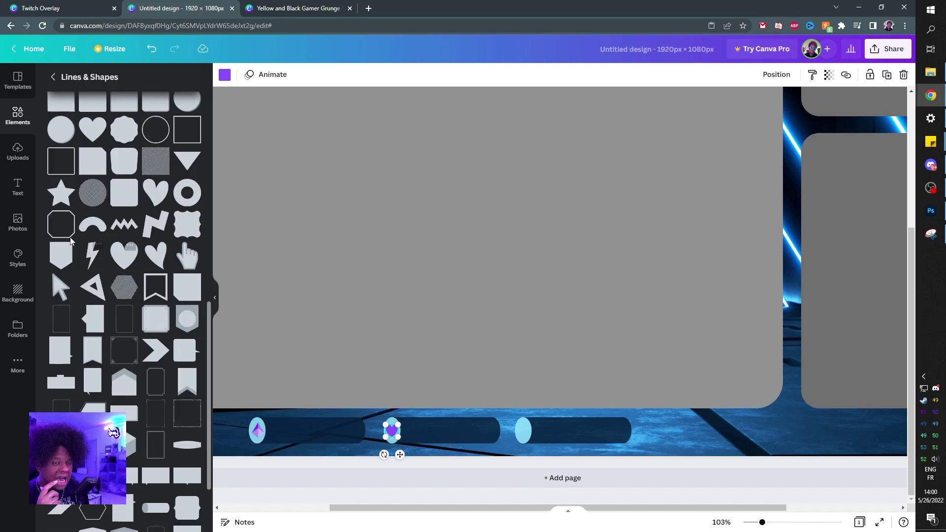
{"action": "left_click", "coordinate": [59, 197]}
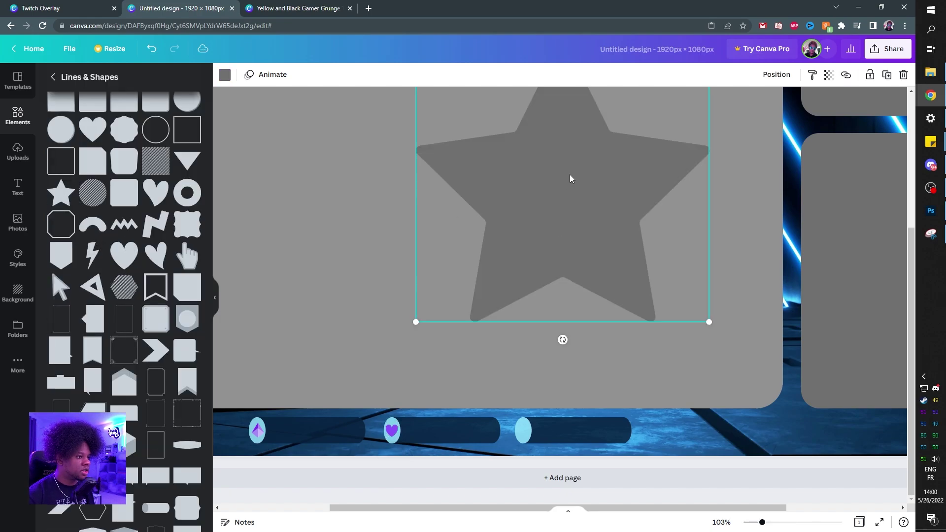
{"action": "left_click_drag", "start_coordinate": [570, 178], "coordinate": [545, 239]}
Recolor the star with the document's purple and shrink it onto the third bar's end cap.
{"action": "left_click", "coordinate": [224, 74]}
{"action": "left_click", "coordinate": [137, 127]}
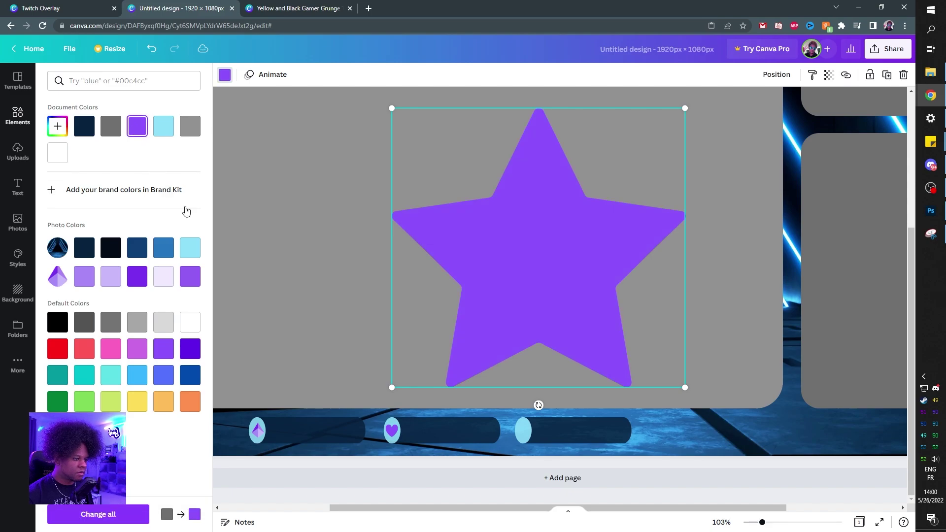
{"action": "left_click_drag", "start_coordinate": [685, 107], "coordinate": [536, 426]}
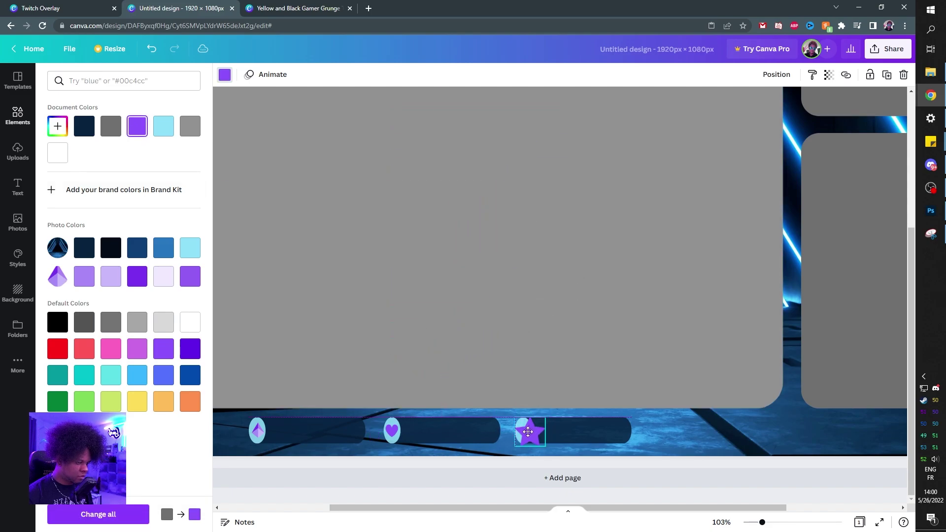
{"action": "key", "text": "Escape"}
{"action": "left_click_drag", "start_coordinate": [762, 523], "coordinate": [754, 523]}
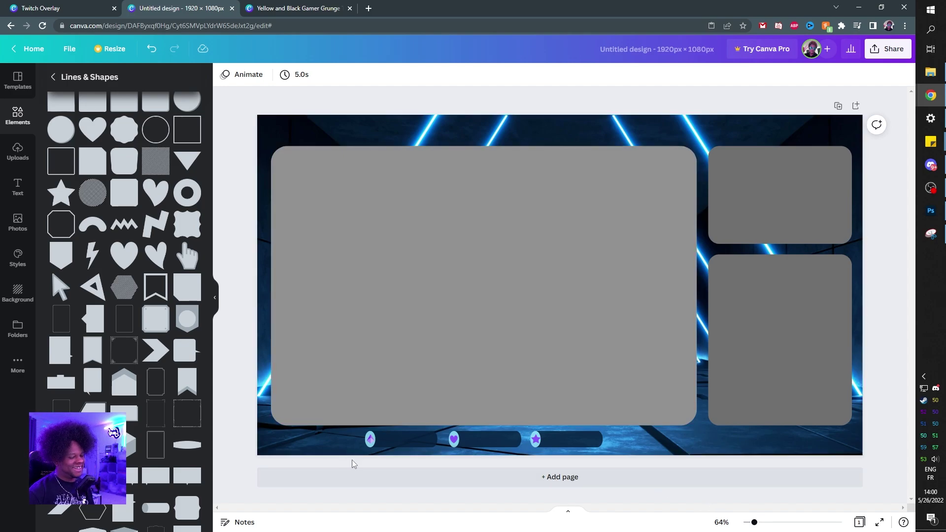
Look through the diamond image's adjustments, filters and effects for a way to change its look.
{"action": "left_click", "coordinate": [371, 439]}
{"action": "scroll", "coordinate": [383, 420], "scroll_direction": "up", "scroll_amount": 5}
{"action": "left_click_drag", "start_coordinate": [667, 510], "coordinate": [631, 510]}
{"action": "left_click", "coordinate": [274, 428]}
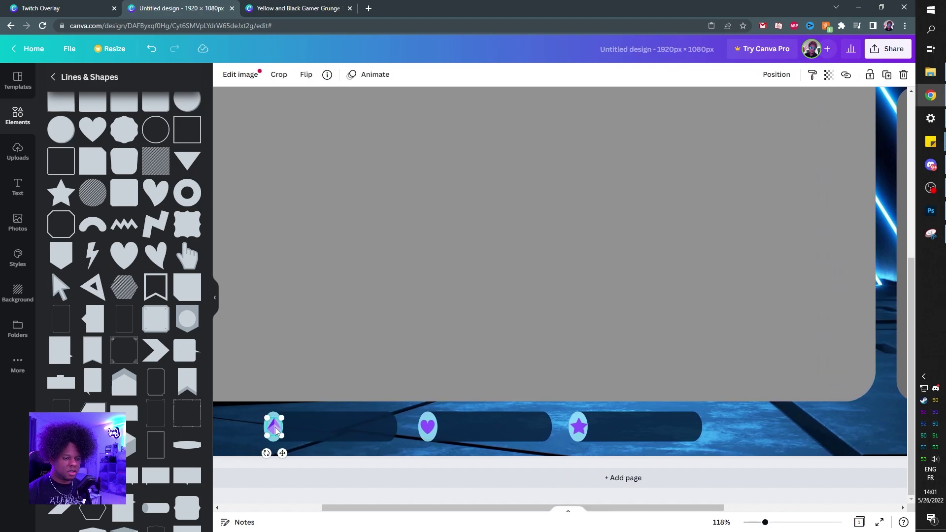
{"action": "left_click", "coordinate": [246, 75]}
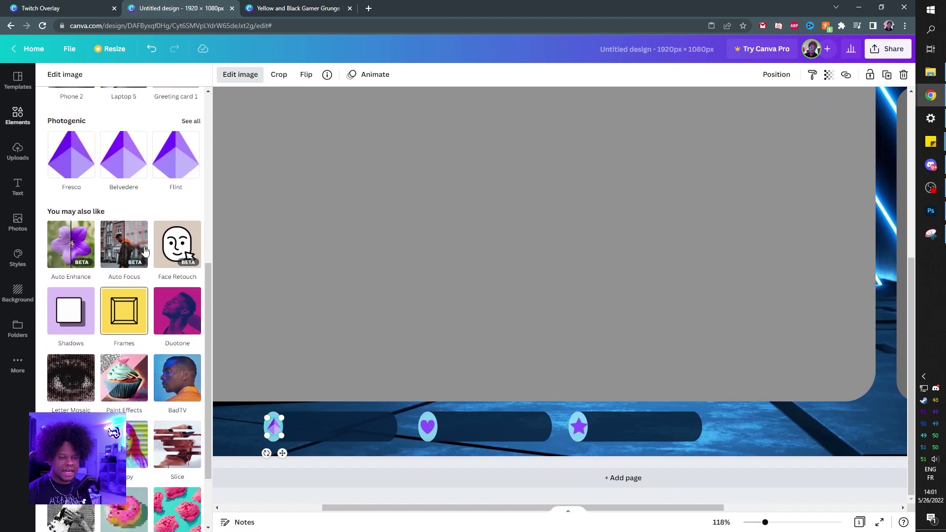
{"action": "scroll", "coordinate": [146, 253], "scroll_direction": "down", "scroll_amount": 2}
{"action": "scroll", "coordinate": [146, 253], "scroll_direction": "up", "scroll_amount": 6}
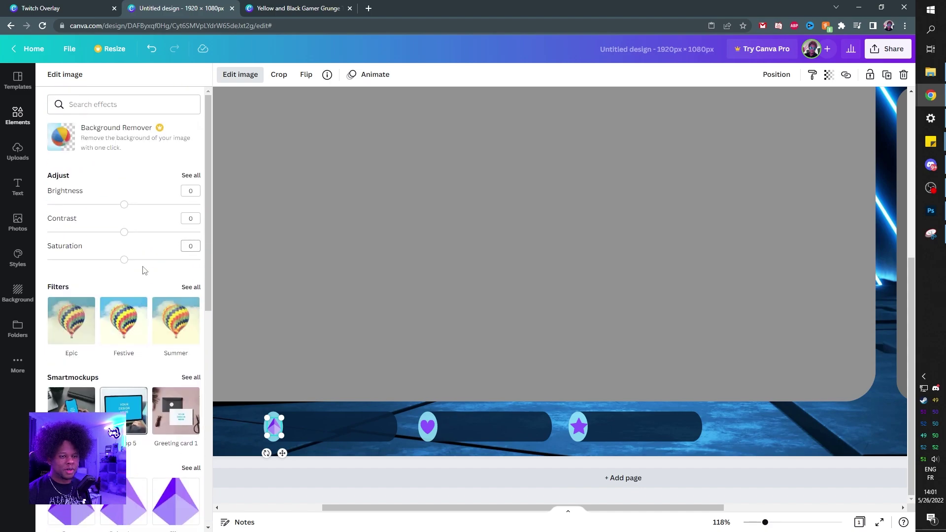
Recolor the star yellow and the heart coral red from the default colors.
{"action": "left_click", "coordinate": [581, 426]}
{"action": "left_click", "coordinate": [224, 75]}
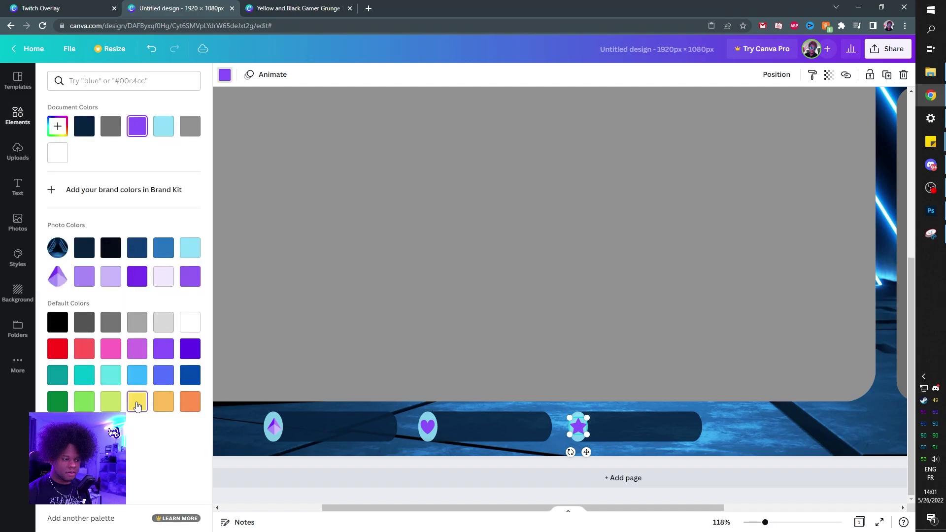
{"action": "left_click", "coordinate": [138, 406]}
{"action": "left_click", "coordinate": [427, 427]}
{"action": "left_click", "coordinate": [84, 349]}
{"action": "left_click_drag", "start_coordinate": [765, 523], "coordinate": [753, 523]}
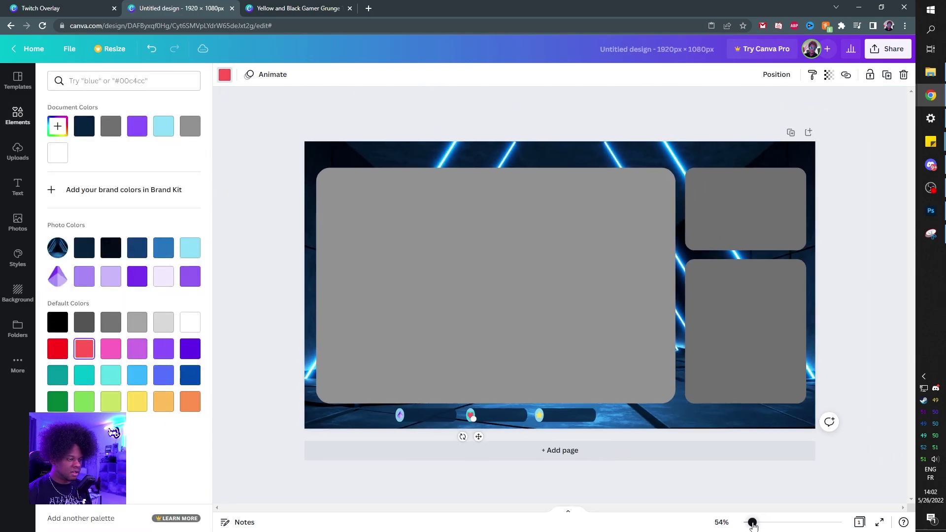
{"action": "left_click", "coordinate": [271, 369]}
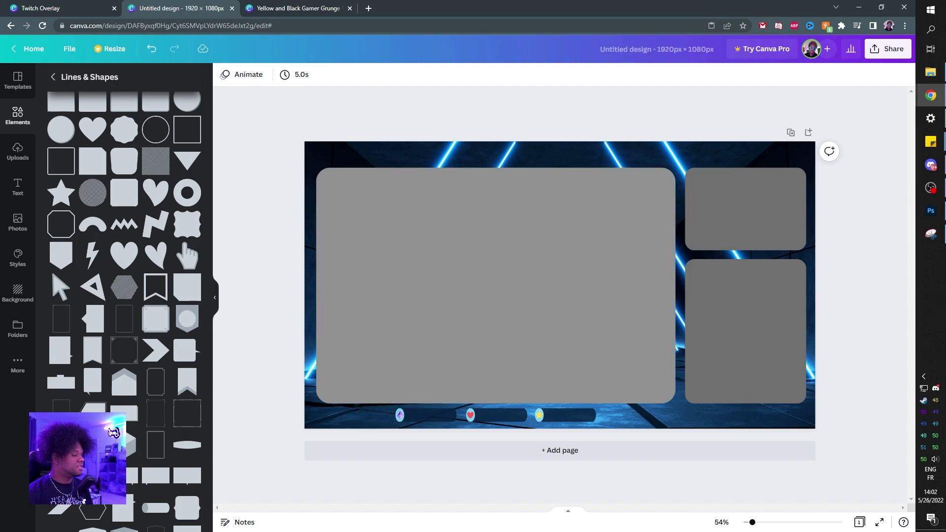
Recolor the lower side panel with the document's dark navy and make it slightly transparent.
{"action": "left_click", "coordinate": [728, 312]}
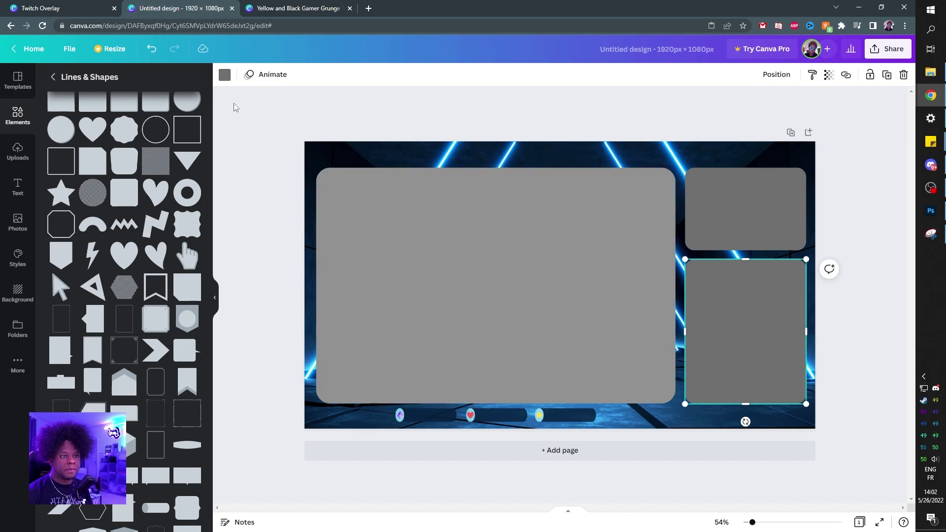
{"action": "left_click", "coordinate": [225, 75]}
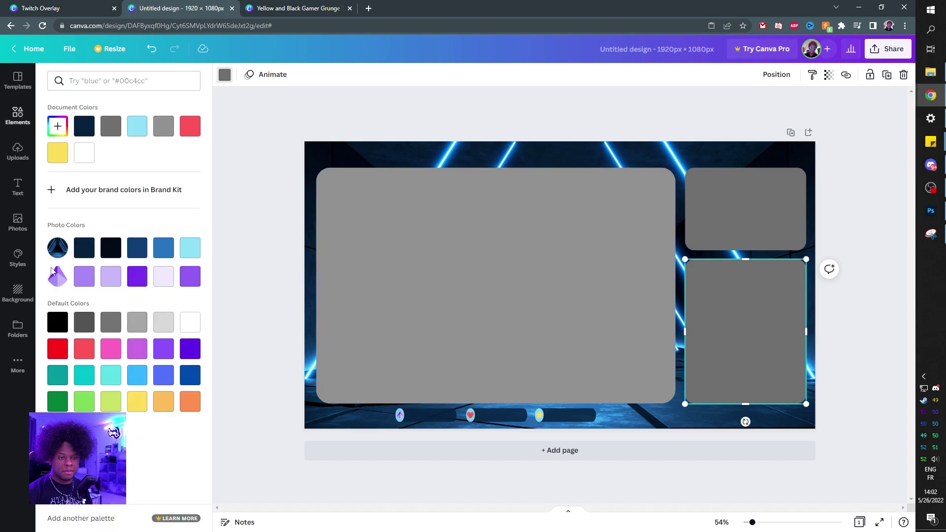
{"action": "left_click", "coordinate": [84, 127]}
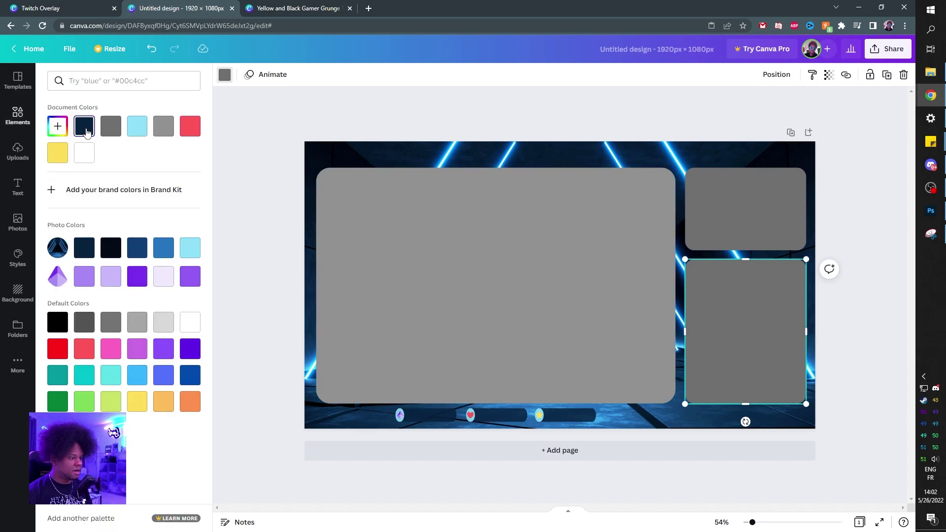
{"action": "left_click", "coordinate": [829, 75]}
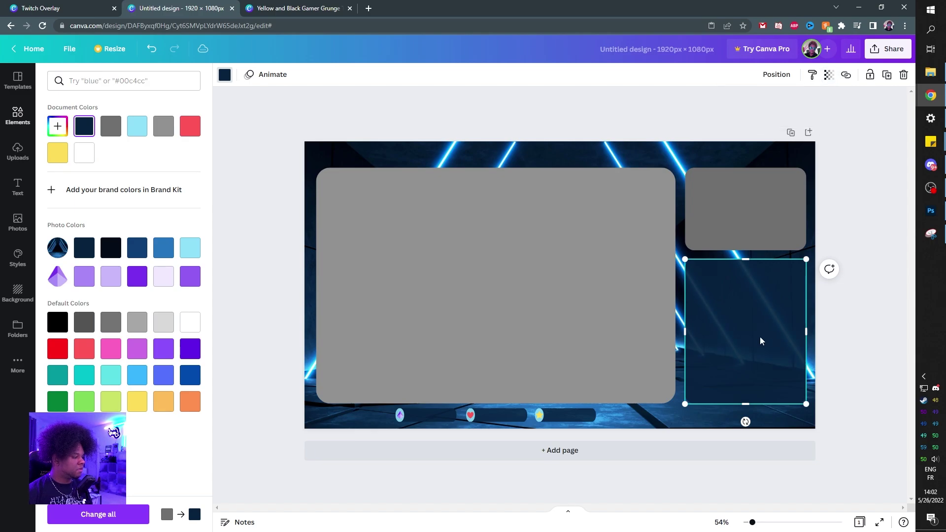
Recolor the upper side panel and the large main panel bright green from the default colors.
{"action": "left_click", "coordinate": [703, 216]}
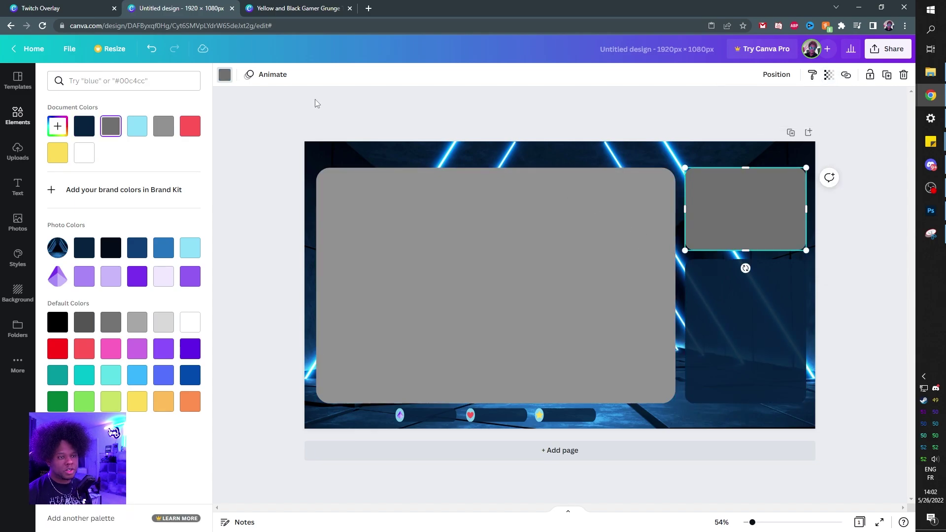
{"action": "left_click", "coordinate": [85, 406]}
{"action": "left_click", "coordinate": [549, 273]}
{"action": "left_click", "coordinate": [89, 405]}
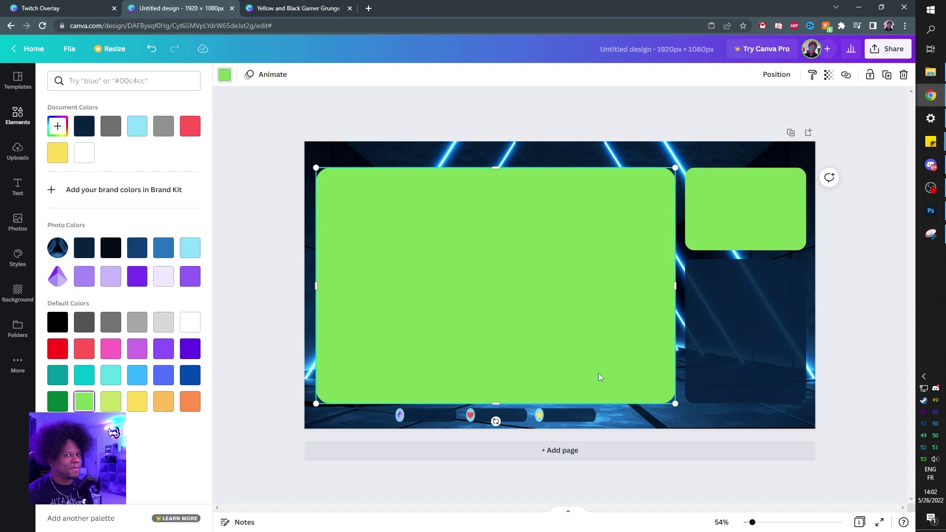
Download the design as a PNG and save it in the overlay folder as intermission.
{"action": "left_click", "coordinate": [893, 49]}
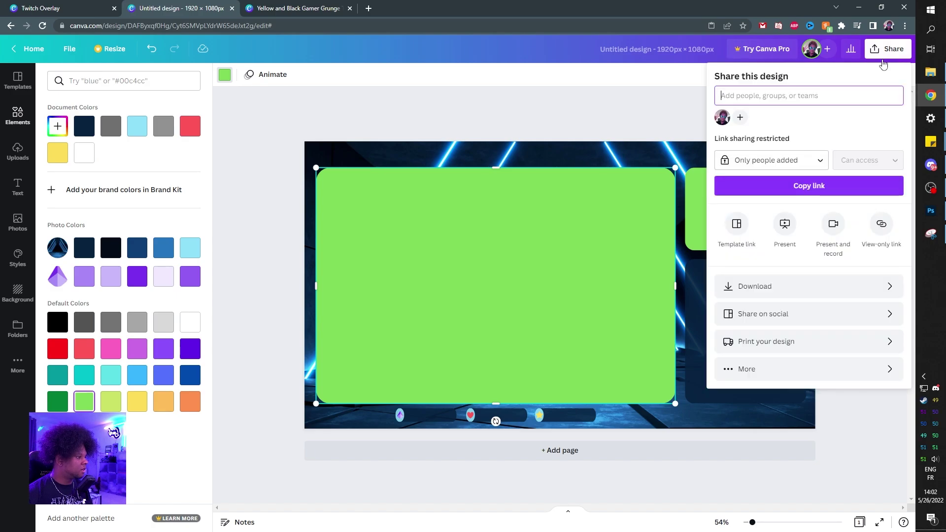
{"action": "left_click", "coordinate": [749, 286]}
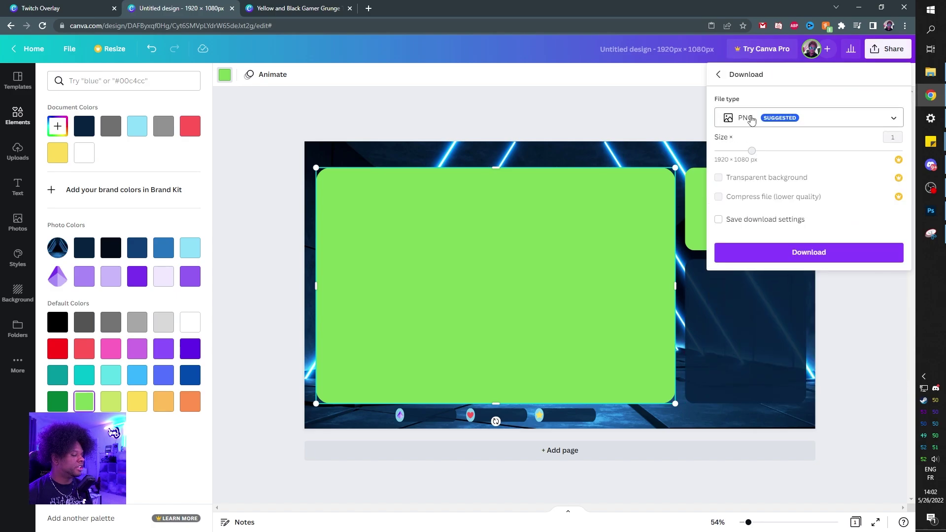
{"action": "left_click", "coordinate": [763, 254]}
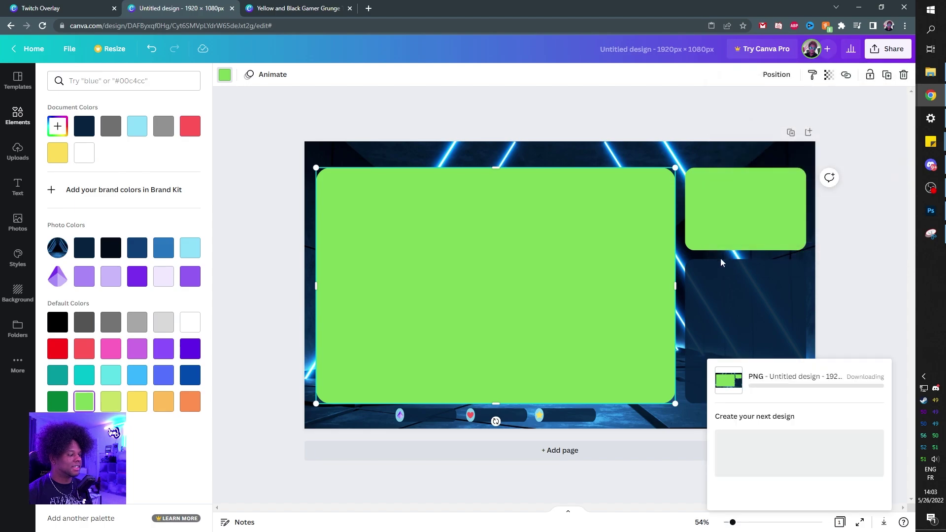
{"action": "type", "text": "intermis"}
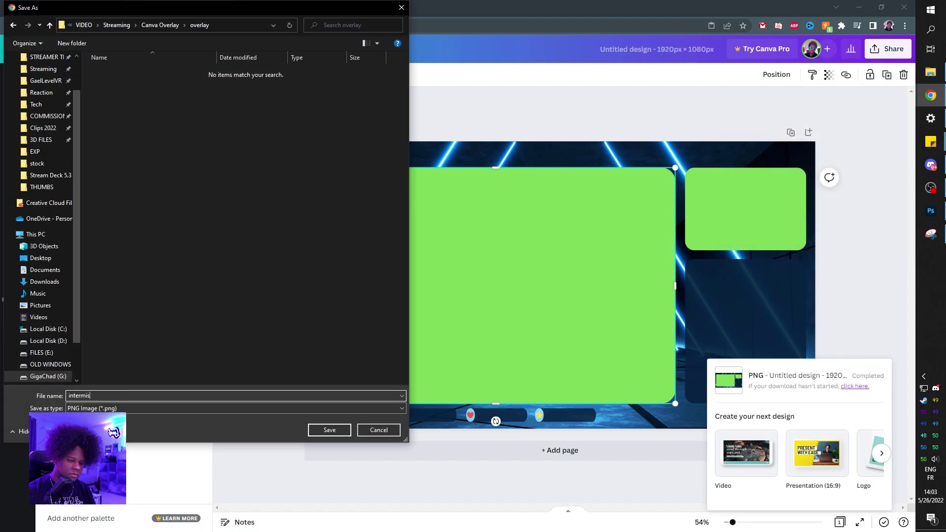
{"action": "type", "text": "sionb"}
{"action": "key", "text": "BackSpace"}
{"action": "key", "text": "Return"}
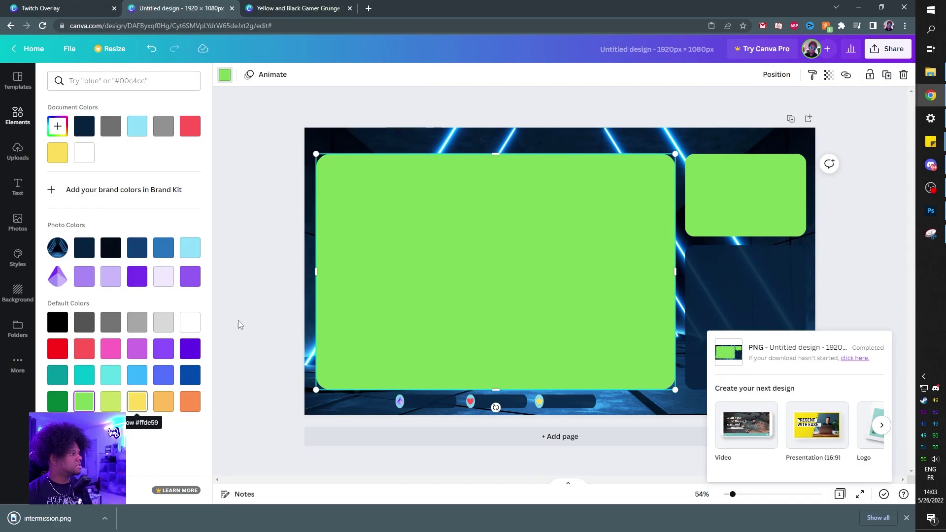
Switch to OBS and add a new scene, keeping the suggested name.
{"action": "left_click", "coordinate": [926, 16]}
{"action": "left_click", "coordinate": [857, 47]}
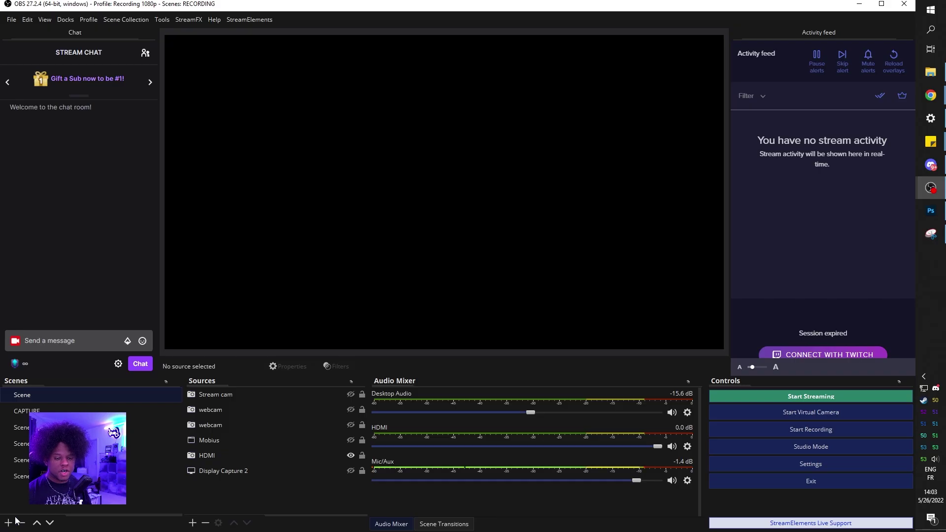
{"action": "left_click", "coordinate": [8, 523]}
{"action": "left_click", "coordinate": [435, 293]}
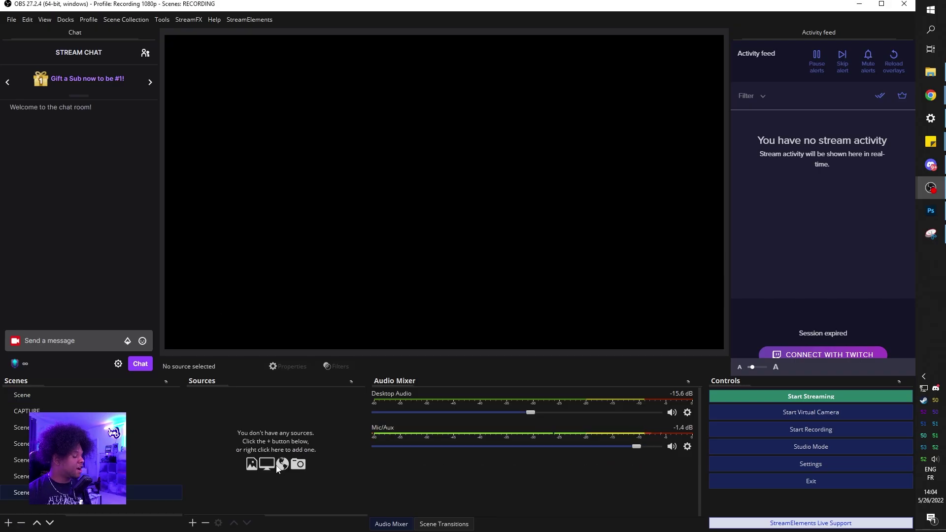
Add an Image source named ghrtjert to the new scene, using intermission.png from the overlay folder.
{"action": "left_click", "coordinate": [193, 524]}
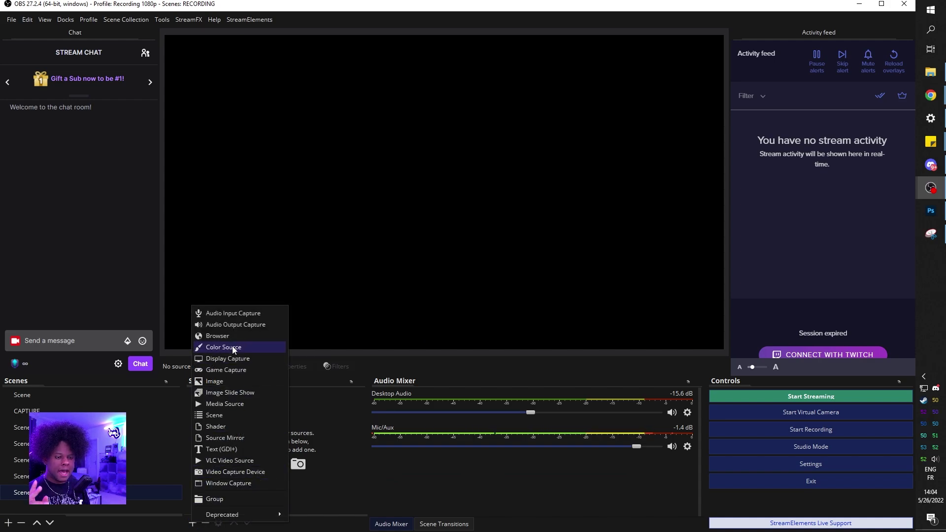
{"action": "left_click", "coordinate": [214, 382]}
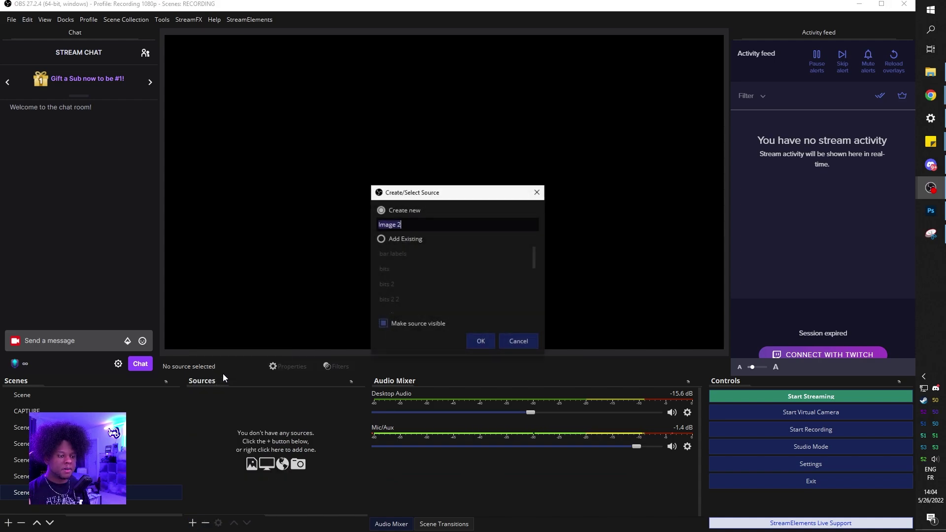
{"action": "type", "text": "ghrtjert"}
{"action": "left_click", "coordinate": [474, 343]}
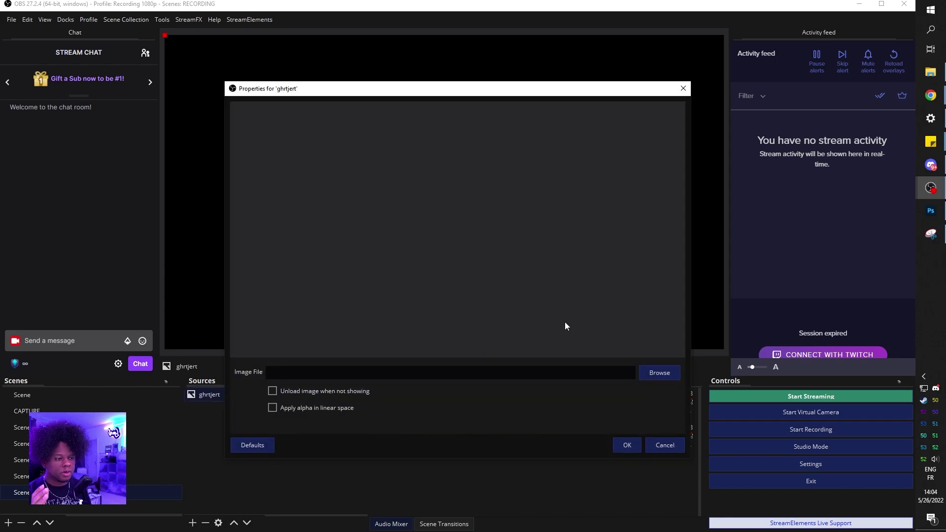
{"action": "left_click", "coordinate": [654, 372]}
{"action": "double_click", "coordinate": [341, 188]}
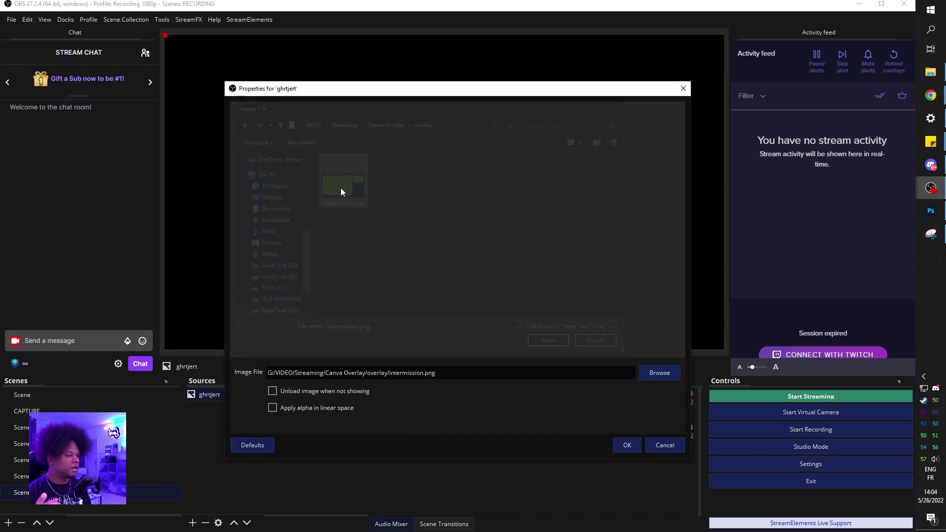
{"action": "left_click", "coordinate": [628, 445]}
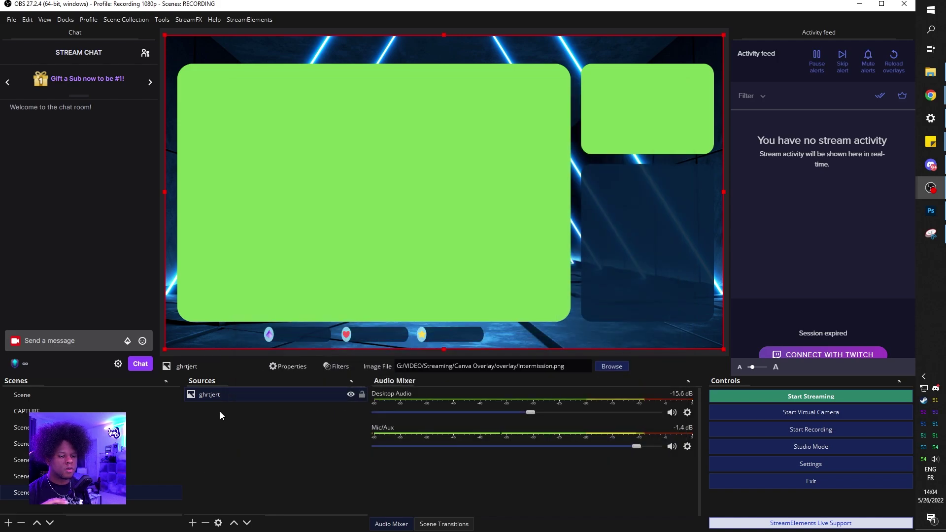
Add a Chroma Key filter with the green key color to the overlay image, keeping the default name and settings.
{"action": "right_click", "coordinate": [219, 394]}
{"action": "left_click", "coordinate": [232, 376]}
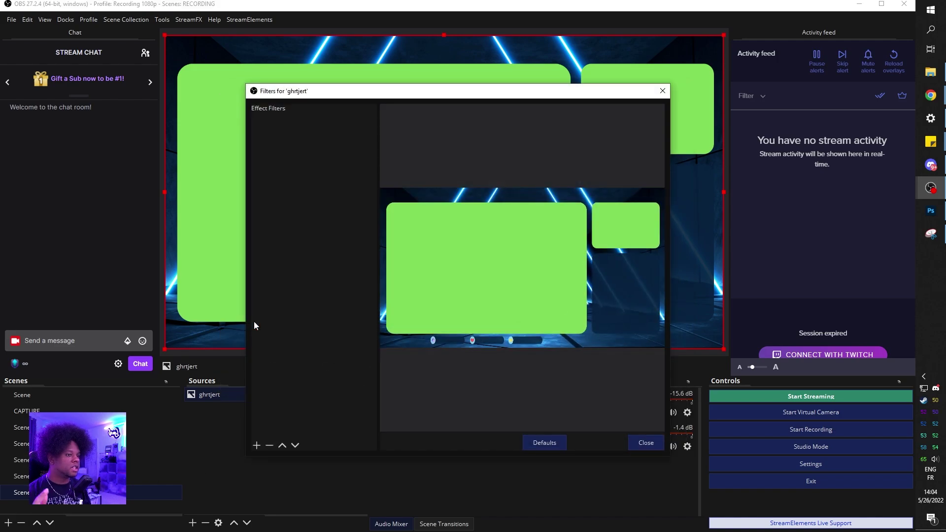
{"action": "left_click", "coordinate": [257, 445]}
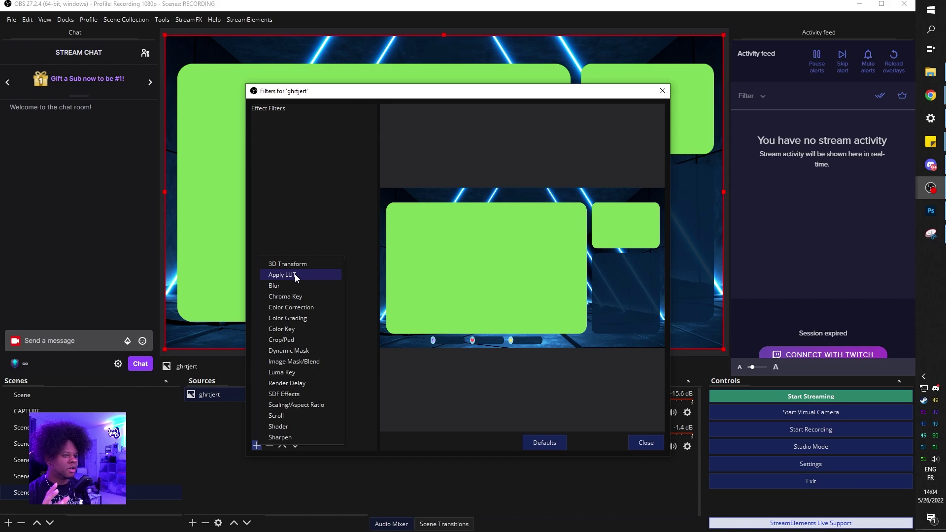
{"action": "left_click", "coordinate": [308, 297]}
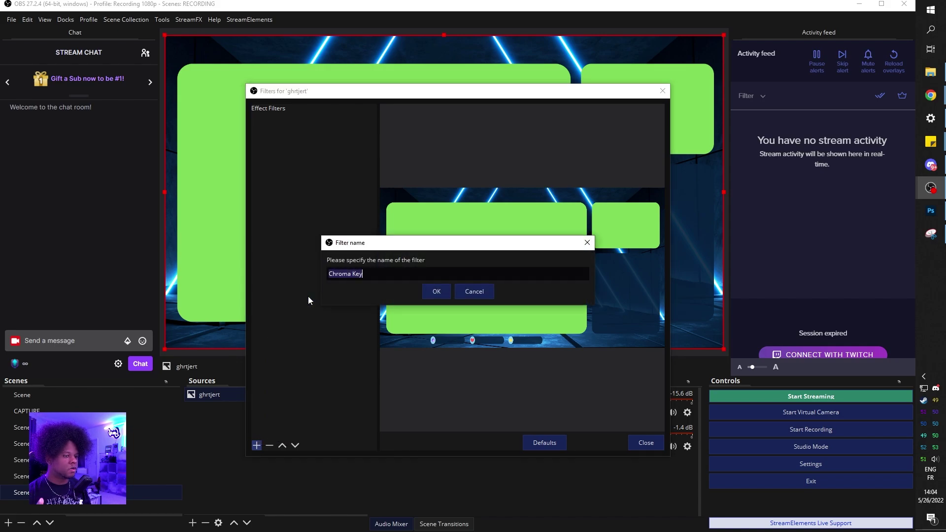
{"action": "left_click", "coordinate": [439, 292]}
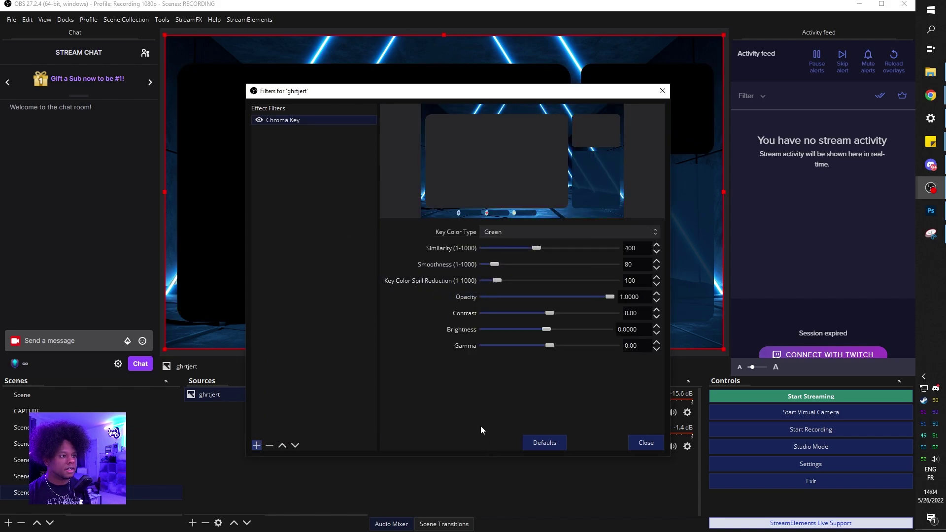
{"action": "left_click", "coordinate": [646, 442]}
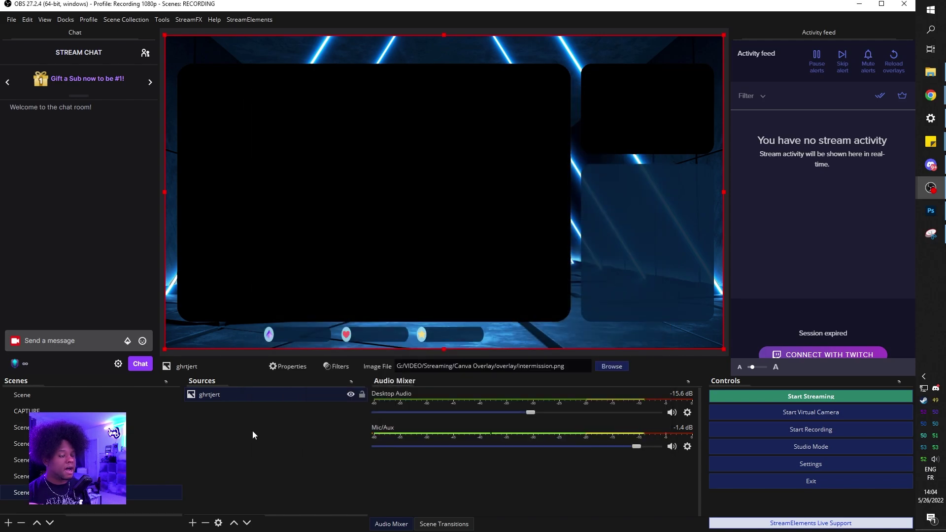
Add a new Video Capture Device source that uses the Pengo 4K Grabber, keeping its default name.
{"action": "left_click", "coordinate": [253, 432]}
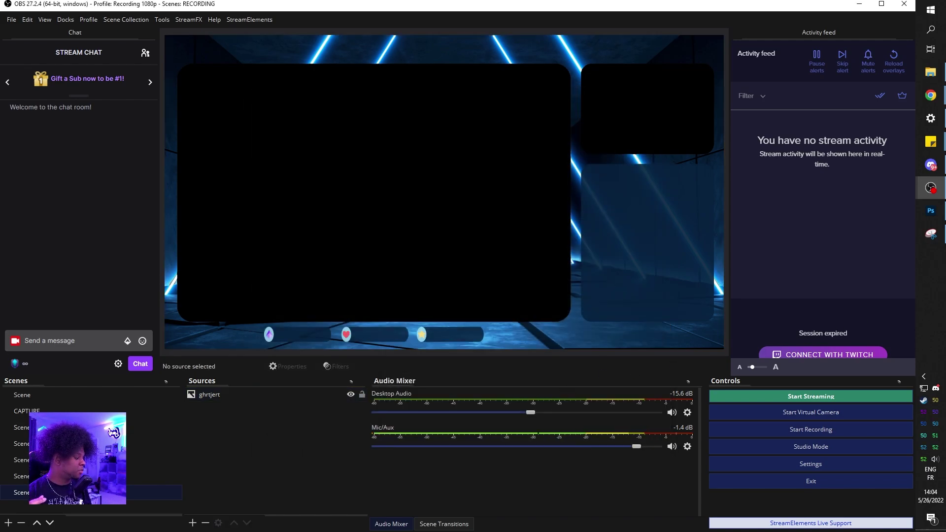
{"action": "left_click", "coordinate": [192, 523]}
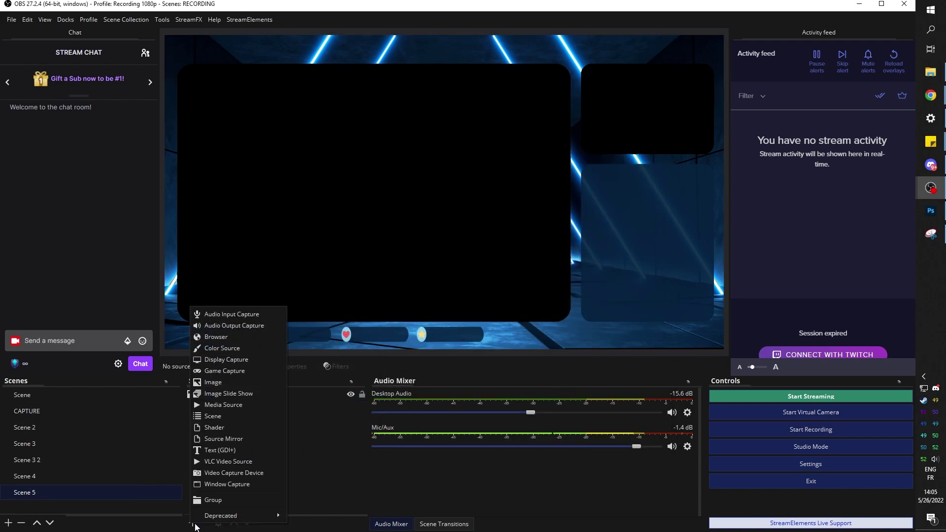
{"action": "left_click", "coordinate": [245, 474]}
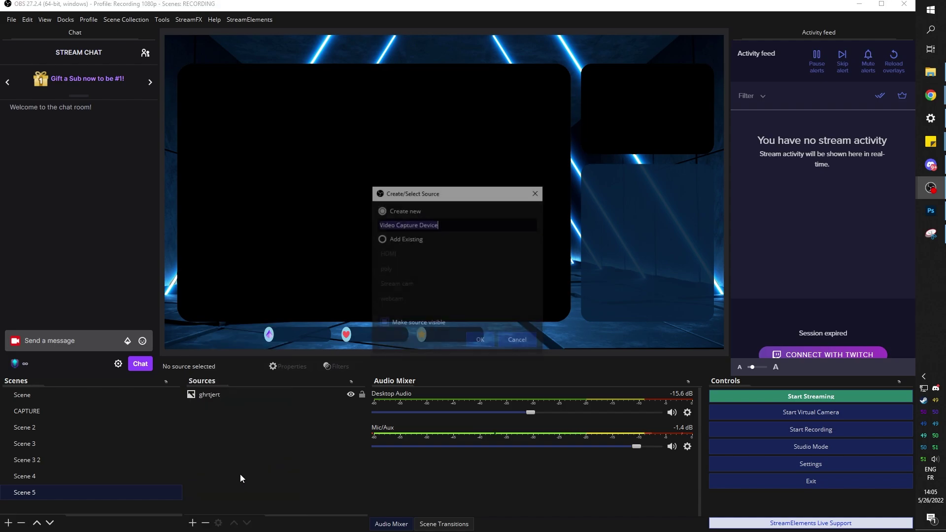
{"action": "left_click", "coordinate": [487, 340]}
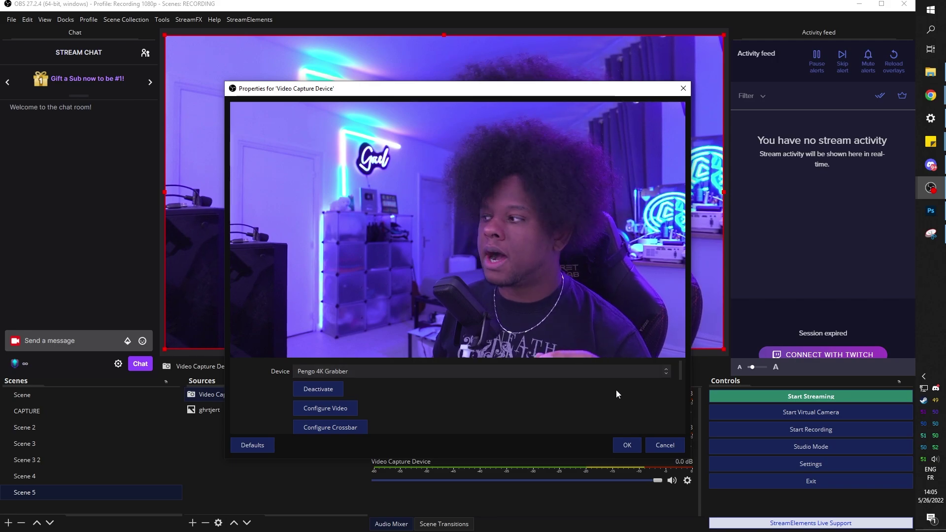
{"action": "left_click", "coordinate": [627, 445]}
Flip the camera source horizontally and move it below the overlay image in the source order.
{"action": "right_click", "coordinate": [214, 395]}
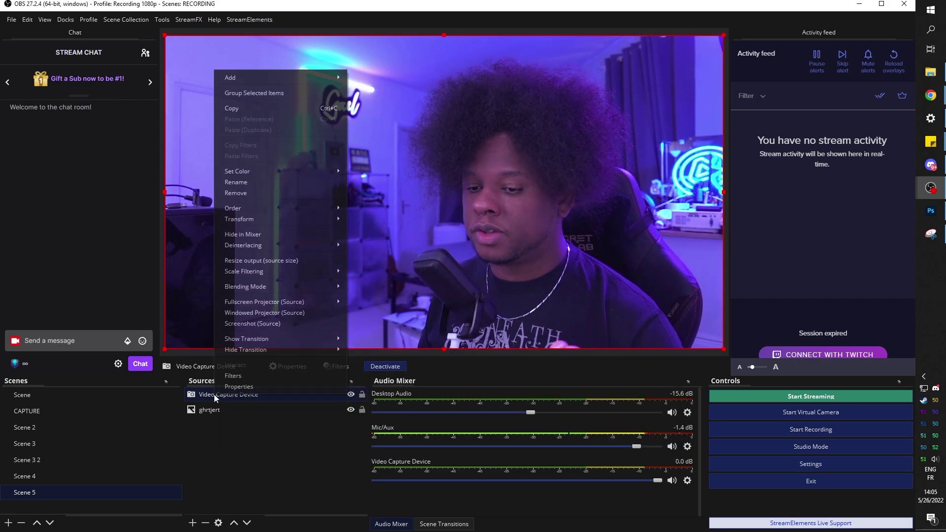
{"action": "left_click", "coordinate": [335, 219]}
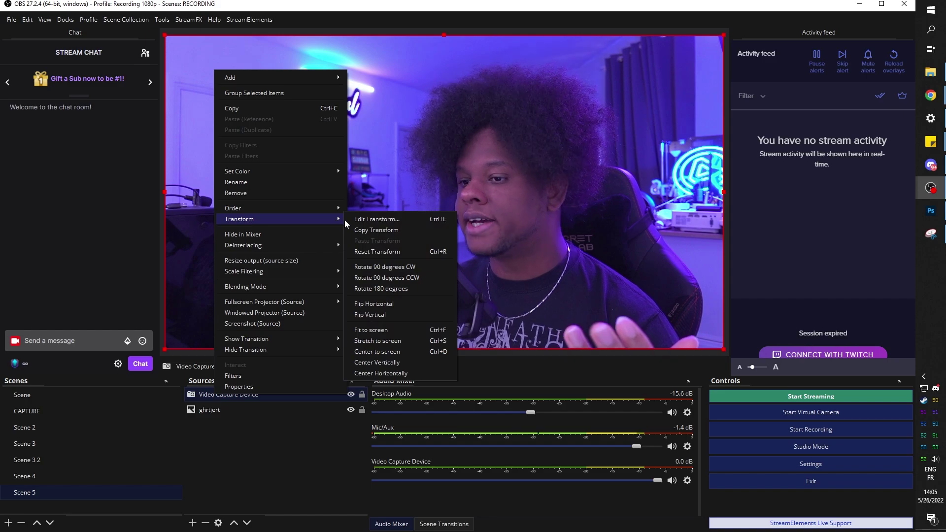
{"action": "left_click", "coordinate": [385, 305]}
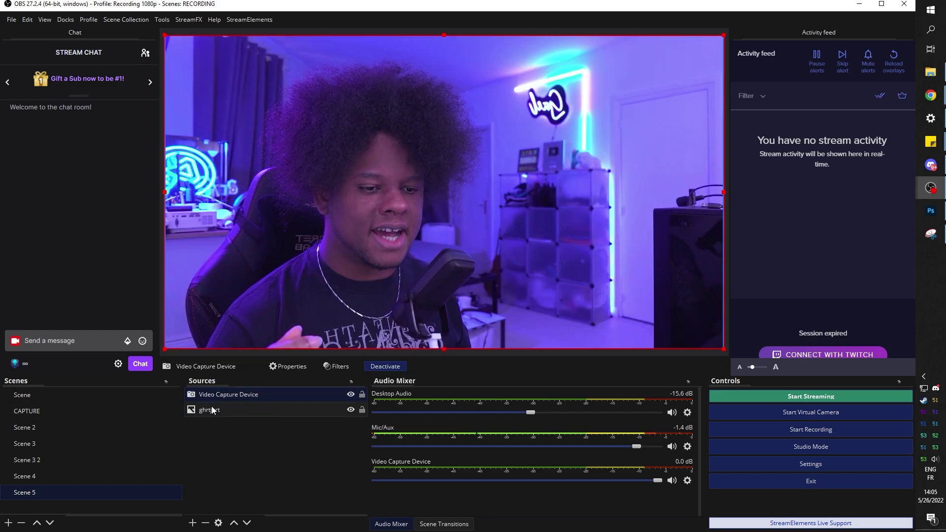
{"action": "left_click_drag", "start_coordinate": [234, 395], "coordinate": [234, 424]}
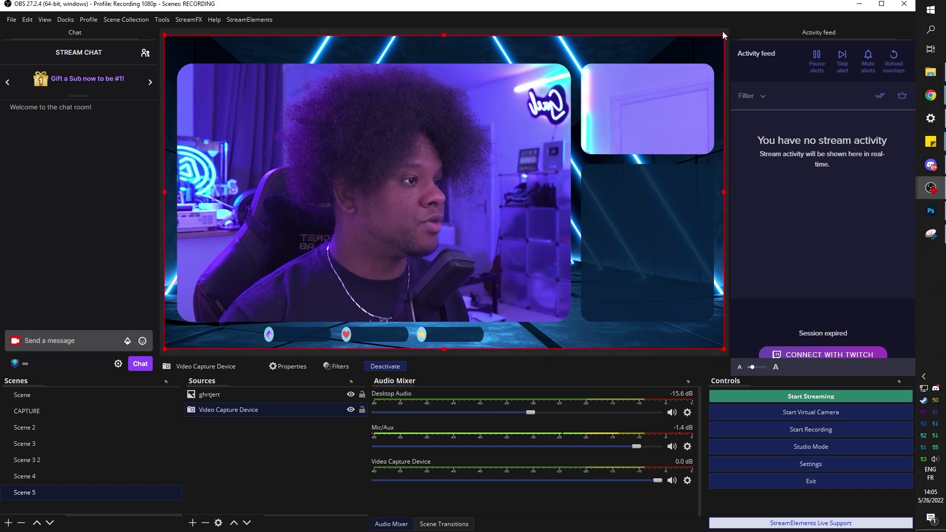
Shrink the camera feed from its corners so it fits behind the overlay's large main opening.
{"action": "left_click_drag", "start_coordinate": [723, 34], "coordinate": [655, 61]}
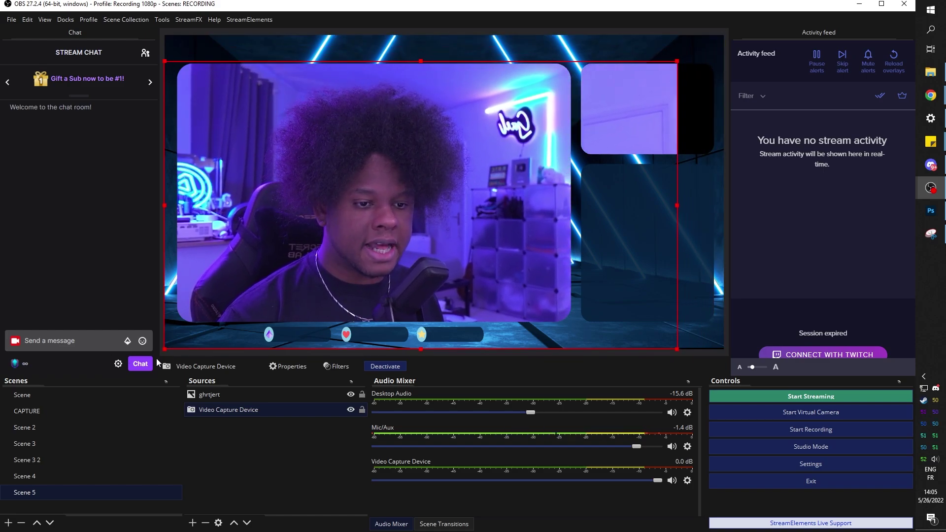
{"action": "left_click_drag", "start_coordinate": [164, 350], "coordinate": [207, 325]}
{"action": "left_click", "coordinate": [507, 241]}
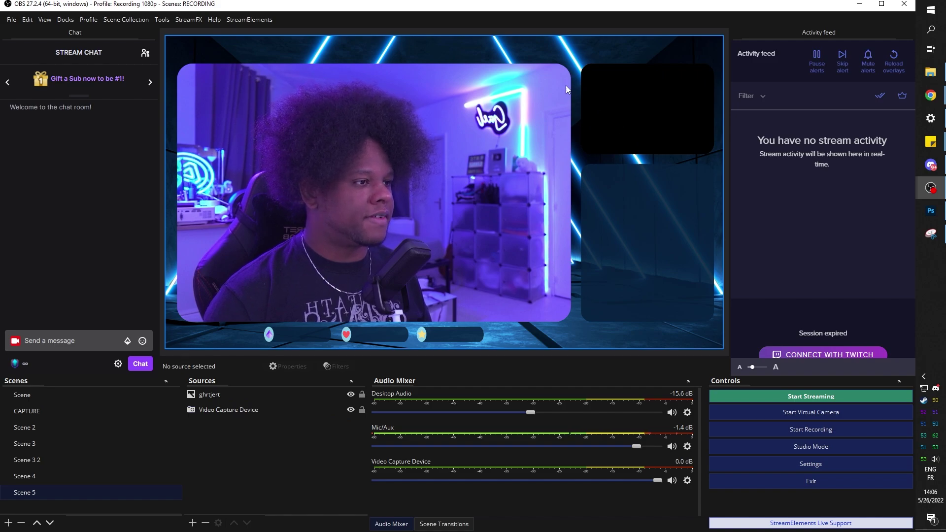
Add a Media Source with the gameplay video and place it beneath the camera in the source order.
{"action": "left_click", "coordinate": [192, 523]}
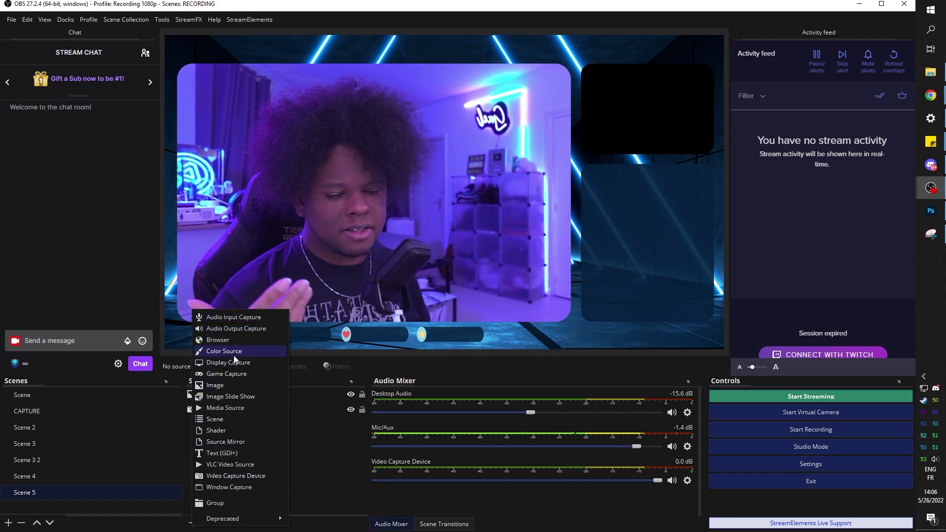
{"action": "left_click", "coordinate": [225, 407]}
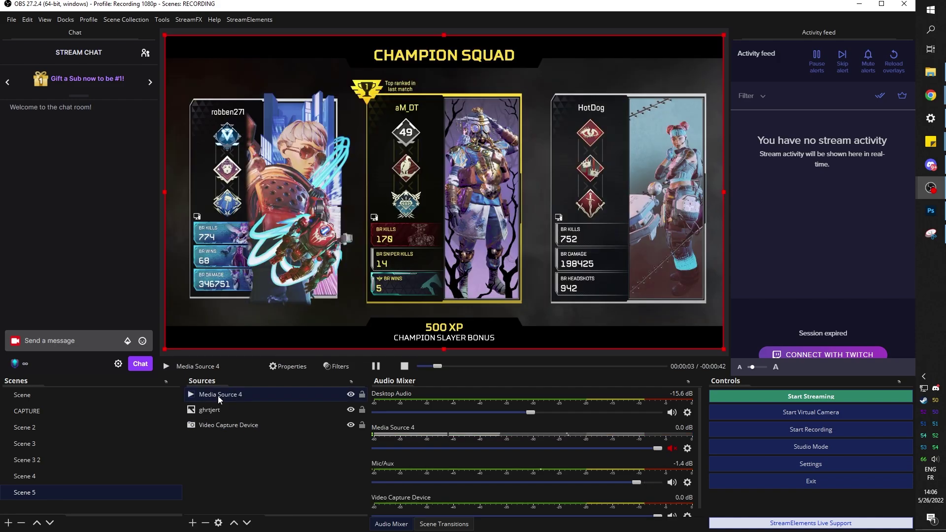
{"action": "left_click_drag", "start_coordinate": [217, 395], "coordinate": [216, 444]}
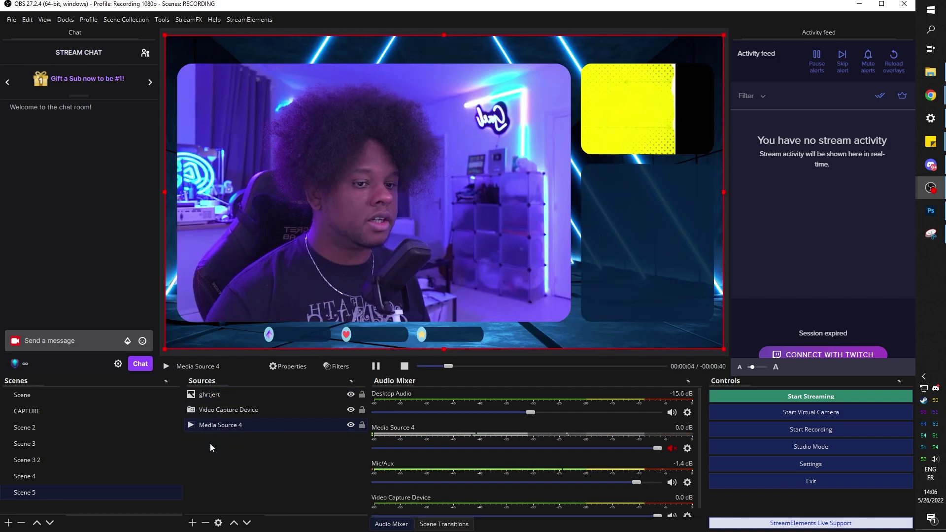
Scale down and position the gameplay video so it fills the overlay's small upper side opening.
{"action": "left_click_drag", "start_coordinate": [165, 349], "coordinate": [604, 173]}
{"action": "left_click_drag", "start_coordinate": [702, 140], "coordinate": [656, 117]}
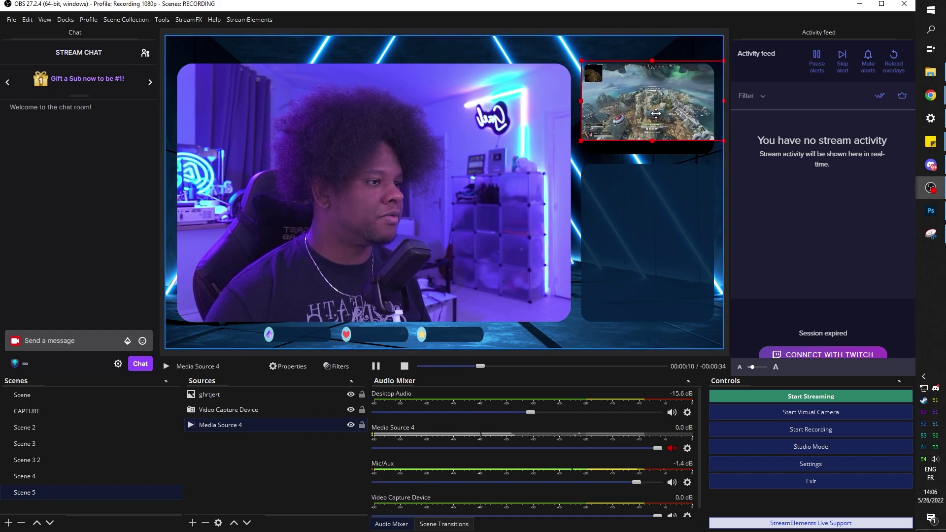
{"action": "left_click_drag", "start_coordinate": [657, 117], "coordinate": [656, 115]}
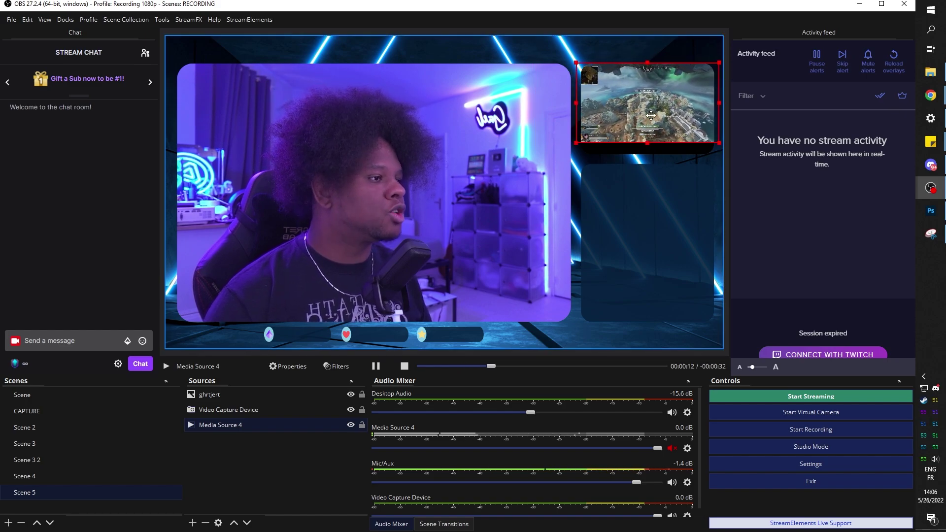
{"action": "left_click_drag", "start_coordinate": [575, 142], "coordinate": [557, 156]}
{"action": "left_click_drag", "start_coordinate": [630, 128], "coordinate": [629, 127]}
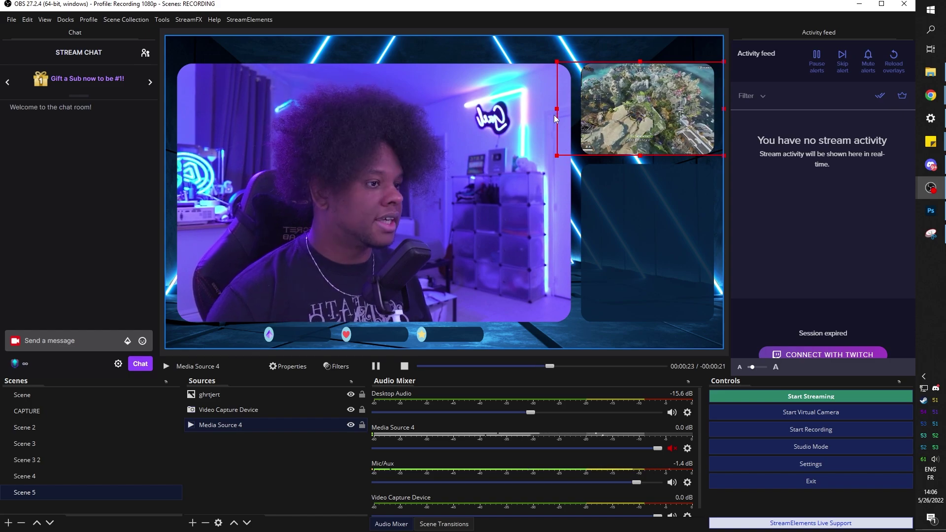
Crop the left and right sides of the gameplay video to match the overlay's upper side opening.
{"action": "left_click_drag", "start_coordinate": [557, 108], "coordinate": [576, 104]}
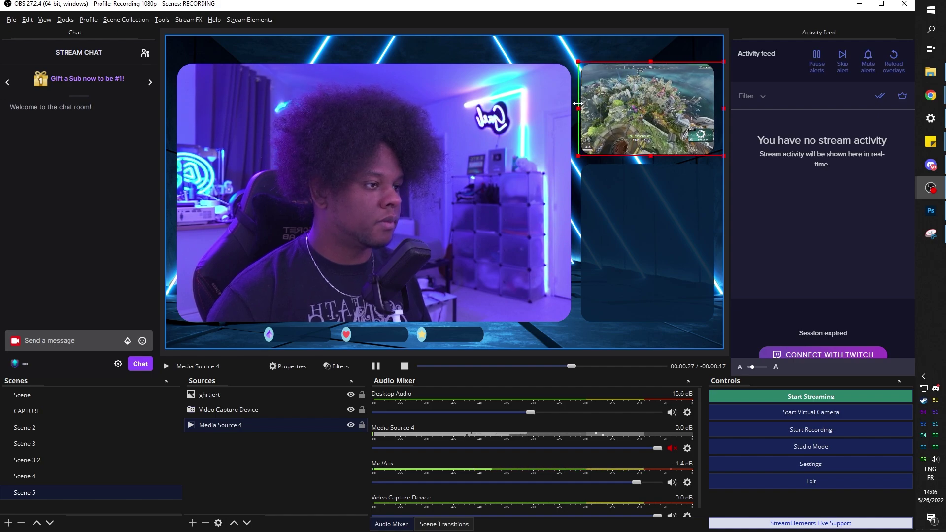
{"action": "left_click_drag", "start_coordinate": [724, 108], "coordinate": [718, 107]}
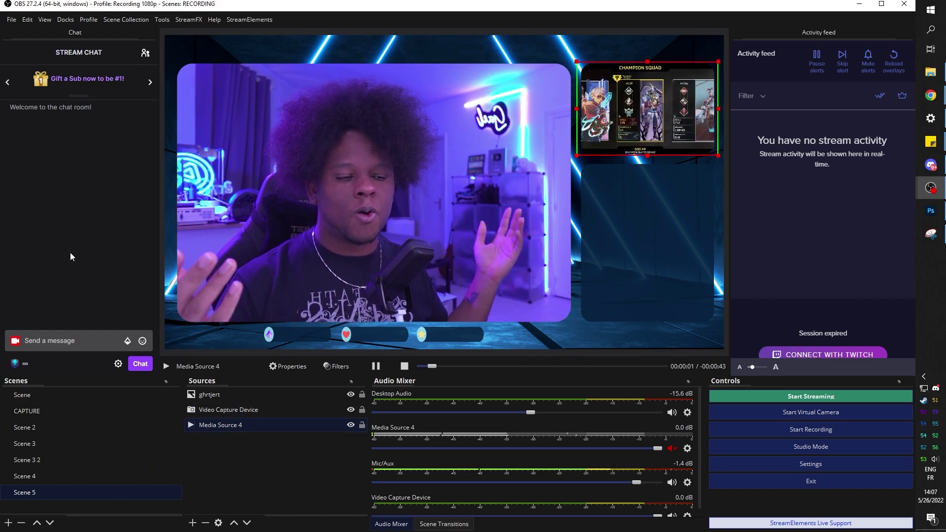
Switch to Chrome, open photopea.com in a new tab and dismiss the downloads bar.
{"action": "mouse_move", "coordinate": [931, 143]}
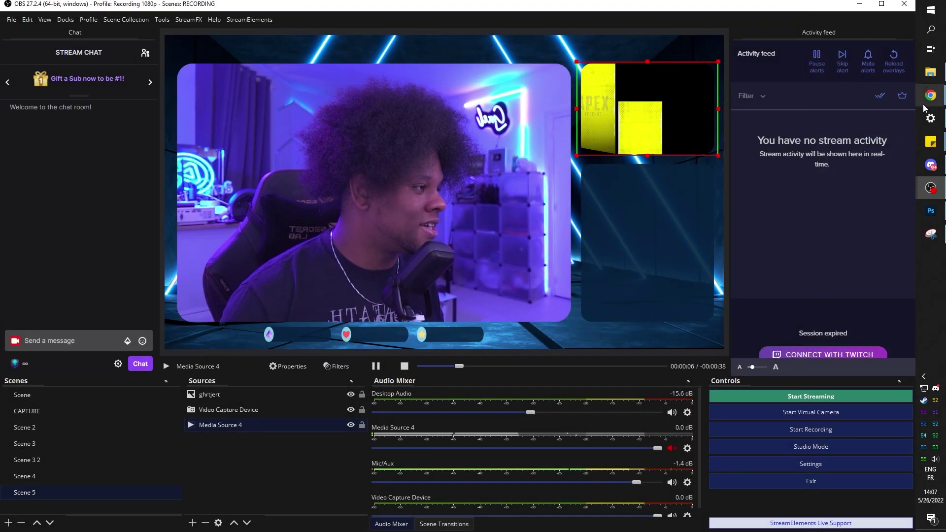
{"action": "mouse_move", "coordinate": [924, 105]}
{"action": "left_click", "coordinate": [862, 135]}
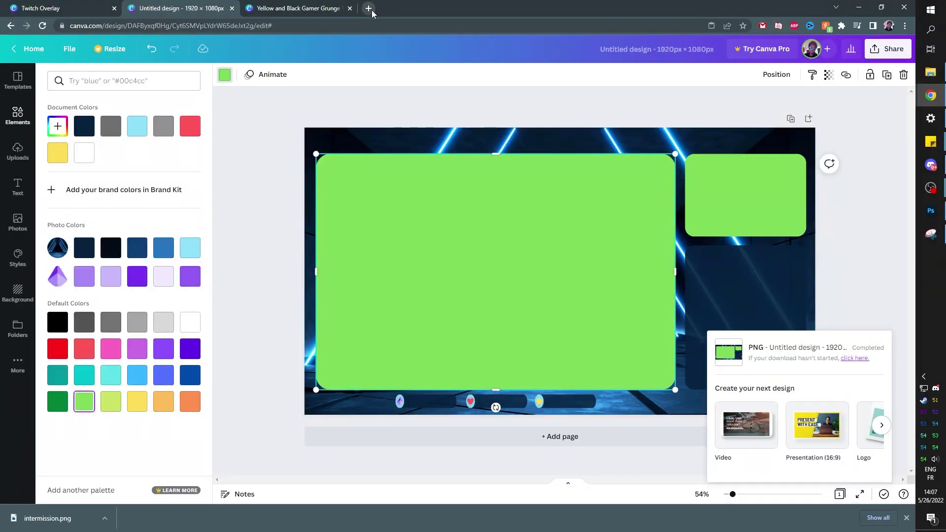
{"action": "left_click", "coordinate": [370, 8]}
{"action": "type", "text": "pho"}
{"action": "key", "text": "Return"}
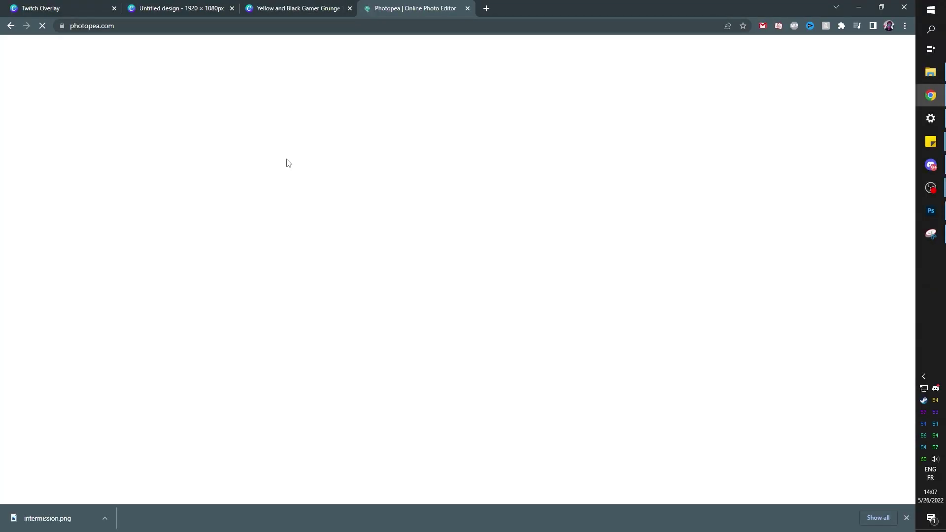
{"action": "left_click", "coordinate": [907, 518]}
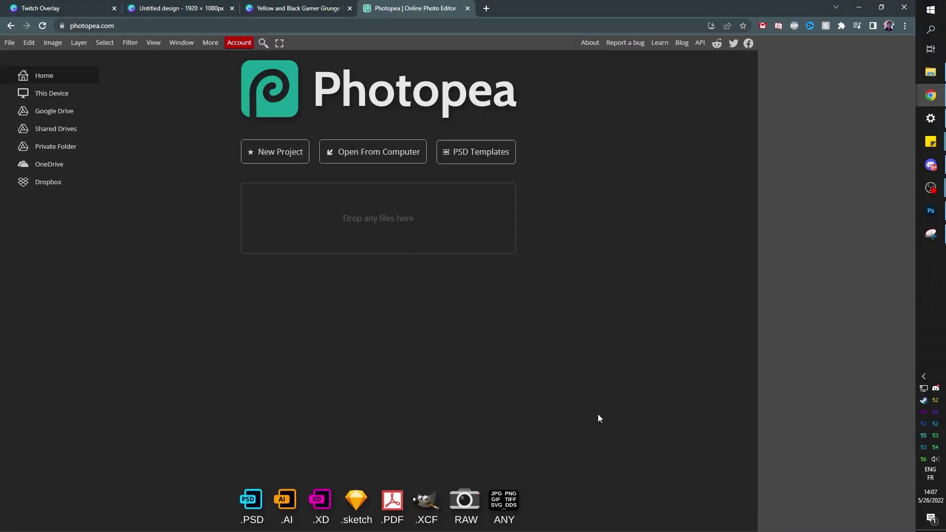
Create a new 1920 × 1080 pixel project at 300 DPI with a white background.
{"action": "left_click", "coordinate": [272, 156]}
{"action": "double_click", "coordinate": [77, 105]}
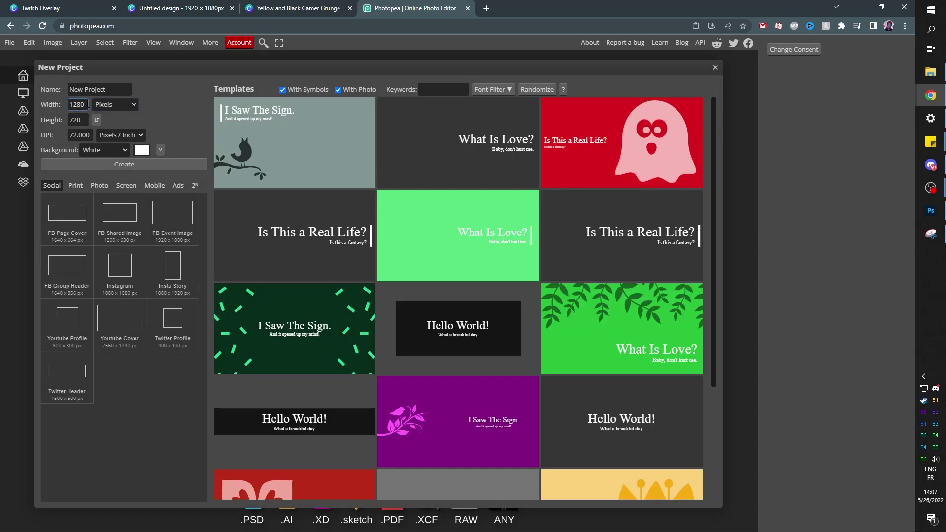
{"action": "type", "text": "1920"}
{"action": "key", "text": "Tab"}
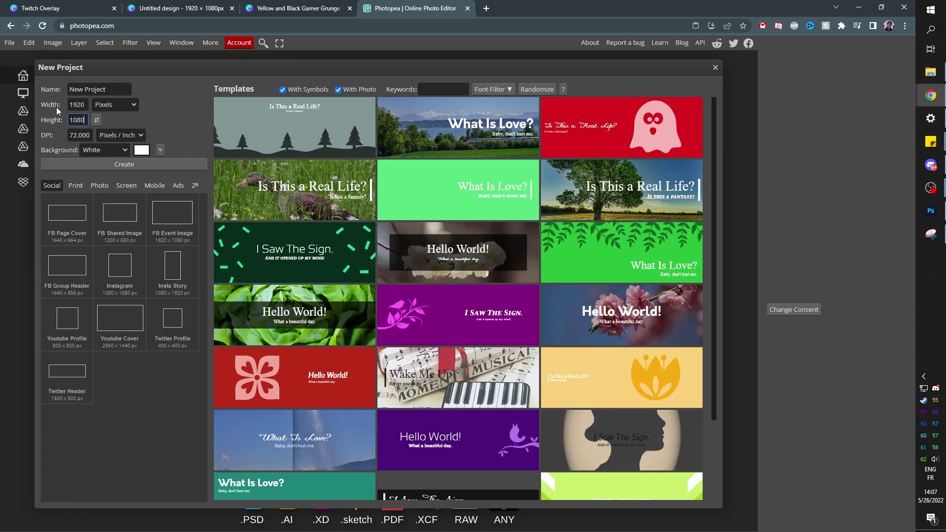
{"action": "type", "text": "1080"}
{"action": "key", "text": "Tab"}
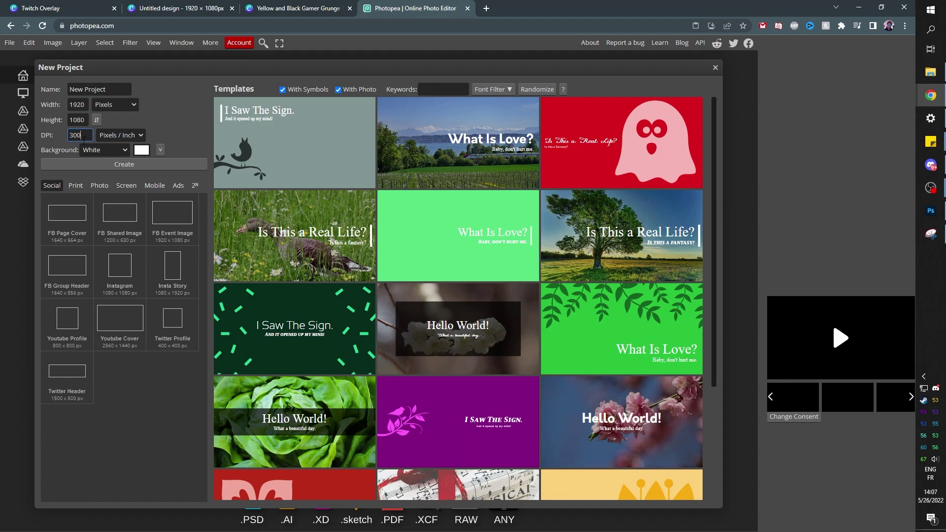
{"action": "left_click", "coordinate": [83, 164]}
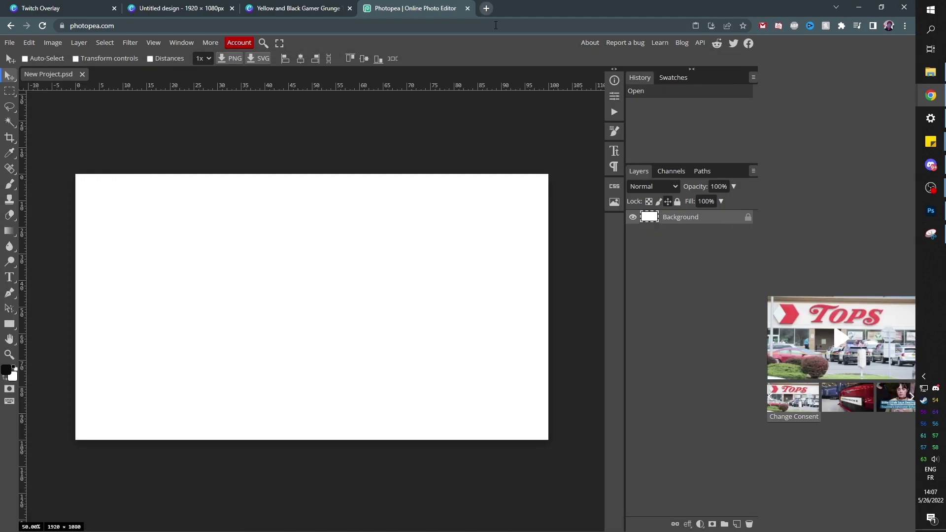
Browse PxHere's "abstract" photo results in a new tab and open the brick wall photo with the diagonal pink stripe.
{"action": "left_click", "coordinate": [486, 8]}
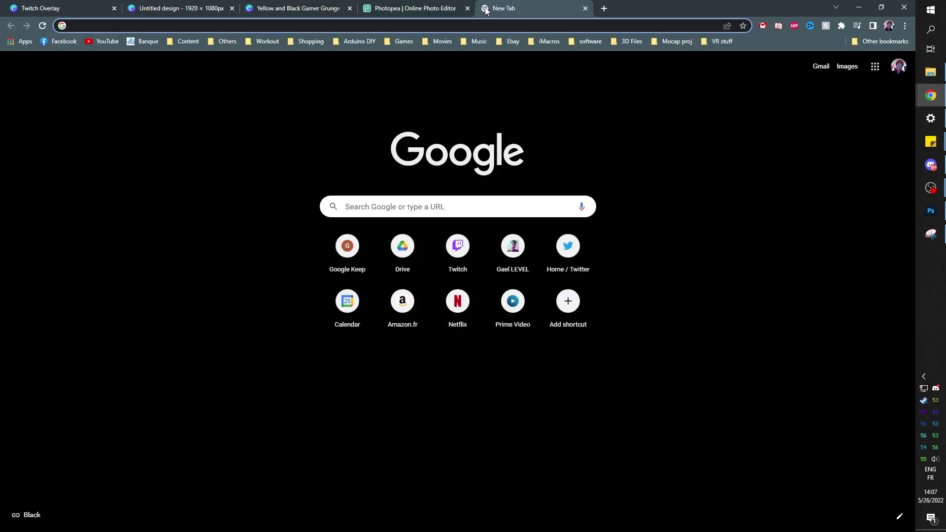
{"action": "type", "text": "pxh"}
{"action": "key", "text": "Return"}
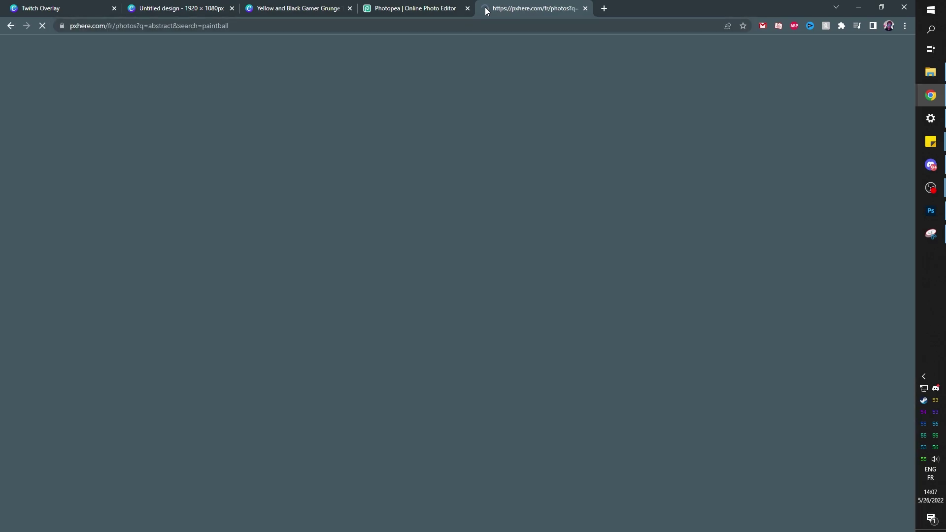
{"action": "scroll", "coordinate": [248, 197], "scroll_direction": "down", "scroll_amount": 5}
{"action": "scroll", "coordinate": [247, 196], "scroll_direction": "down", "scroll_amount": 12}
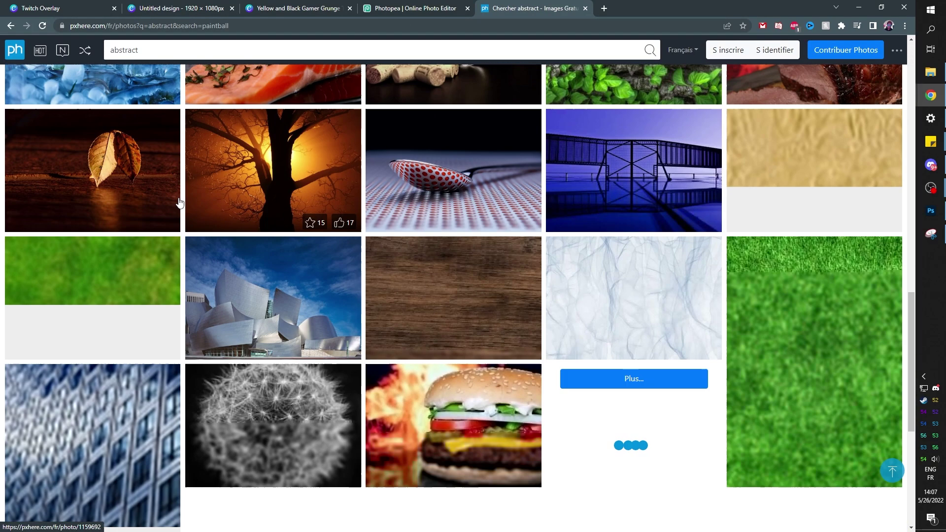
{"action": "scroll", "coordinate": [155, 191], "scroll_direction": "up", "scroll_amount": 4}
{"action": "scroll", "coordinate": [186, 199], "scroll_direction": "down", "scroll_amount": 18}
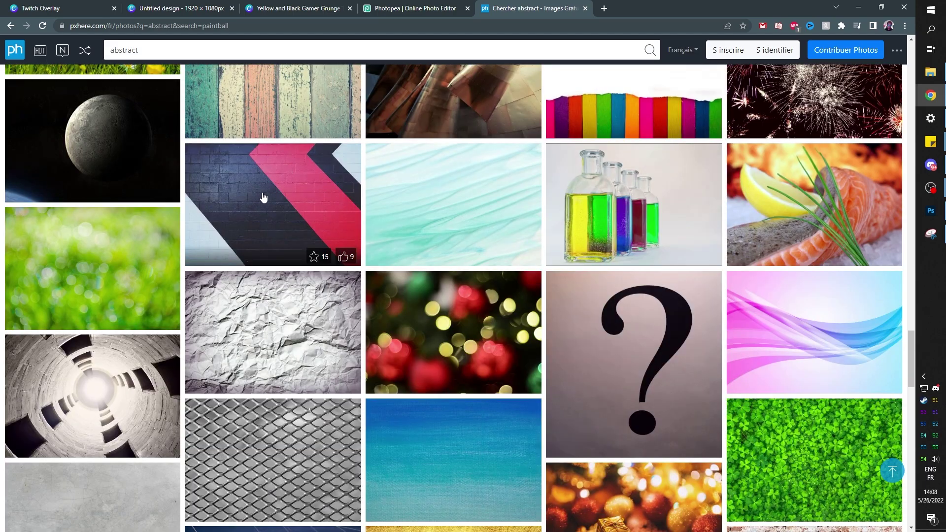
{"action": "left_click", "coordinate": [264, 197]}
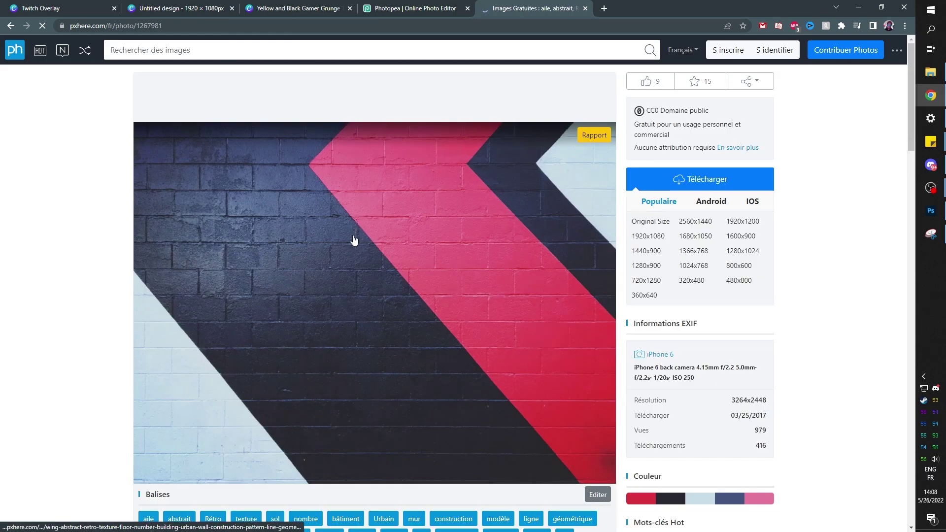
Copy the brick wall photo into the Photopea project and scale it to 160% so it covers the whole canvas.
{"action": "right_click", "coordinate": [354, 237]}
{"action": "left_click", "coordinate": [379, 351]}
{"action": "left_click", "coordinate": [424, 9]}
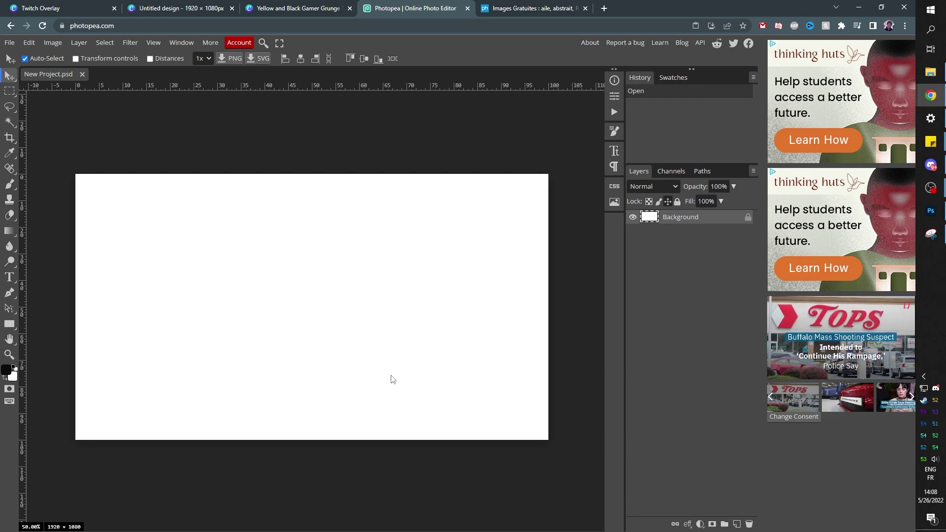
{"action": "key", "text": "ctrl+v"}
{"action": "key", "text": "ctrl+t"}
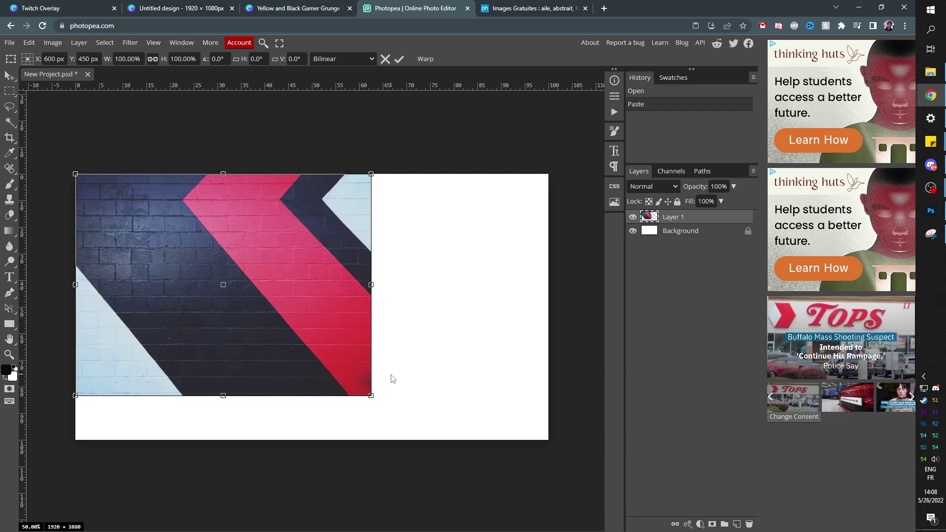
{"action": "left_click_drag", "start_coordinate": [371, 395], "coordinate": [550, 501]}
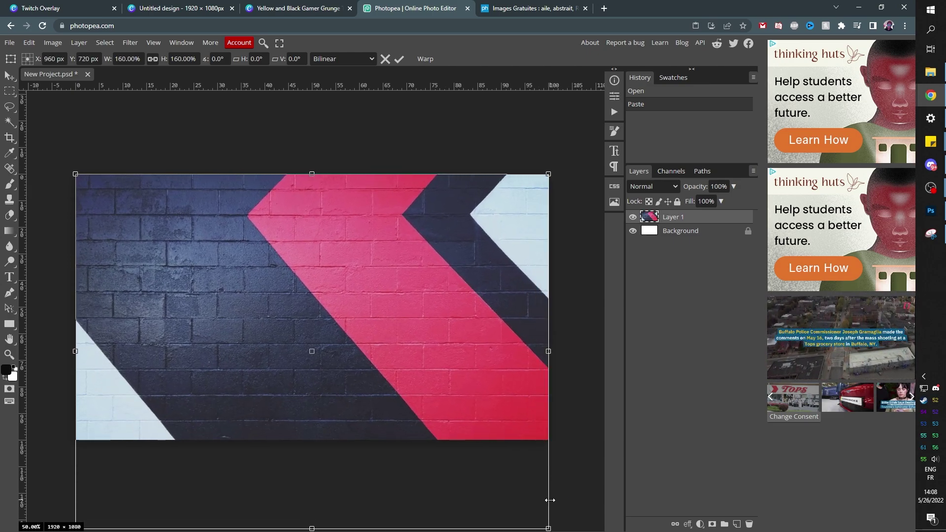
{"action": "key", "text": "Return"}
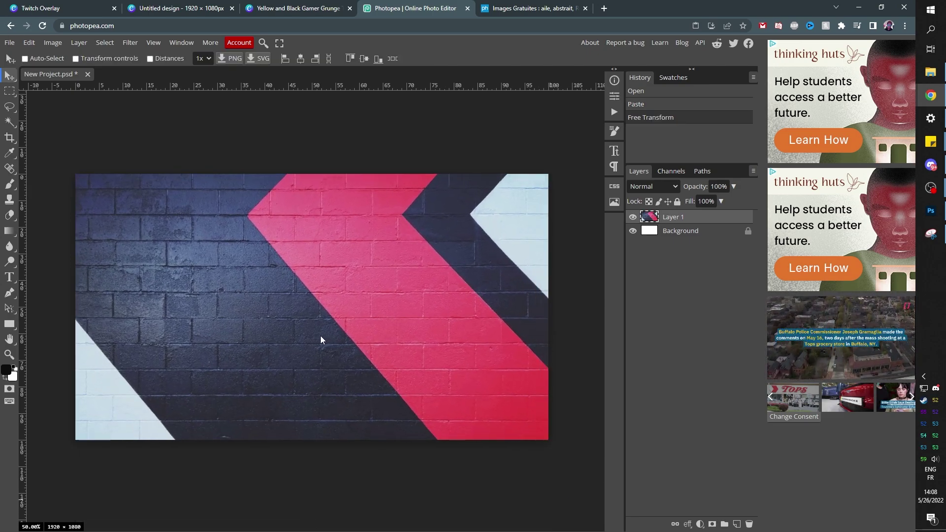
{"action": "mouse_move", "coordinate": [320, 339]}
{"action": "left_mouse_down"}
{"action": "mouse_move", "coordinate": [320, 288]}
{"action": "mouse_move", "coordinate": [324, 333]}
{"action": "left_mouse_up"}
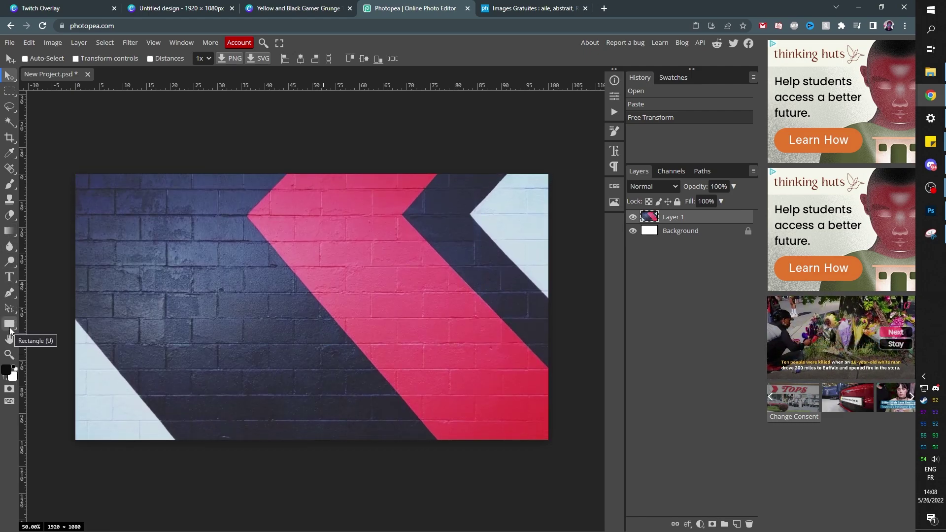
Draw three red rectangles with 0 px corner radius: a large main area with a taller lower and a shorter upper side box beside it.
{"action": "left_click", "coordinate": [9, 325]}
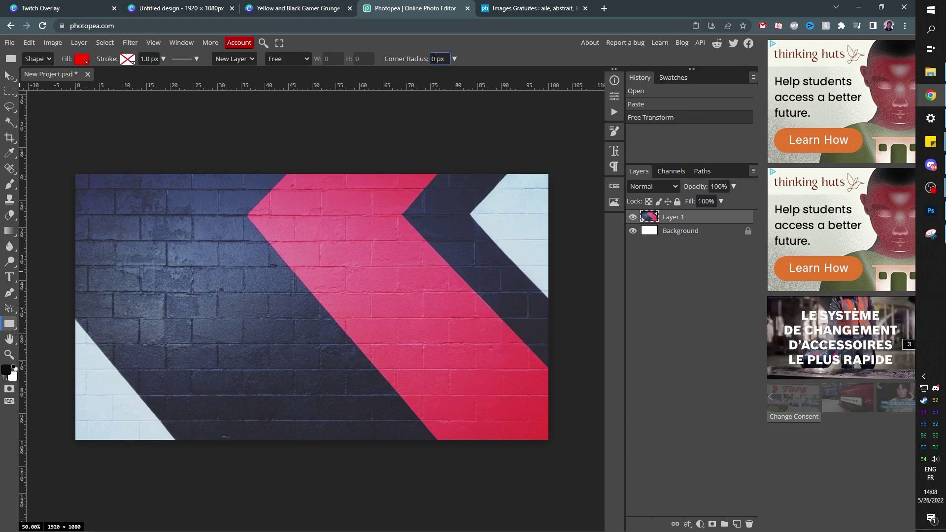
{"action": "left_click", "coordinate": [439, 59]}
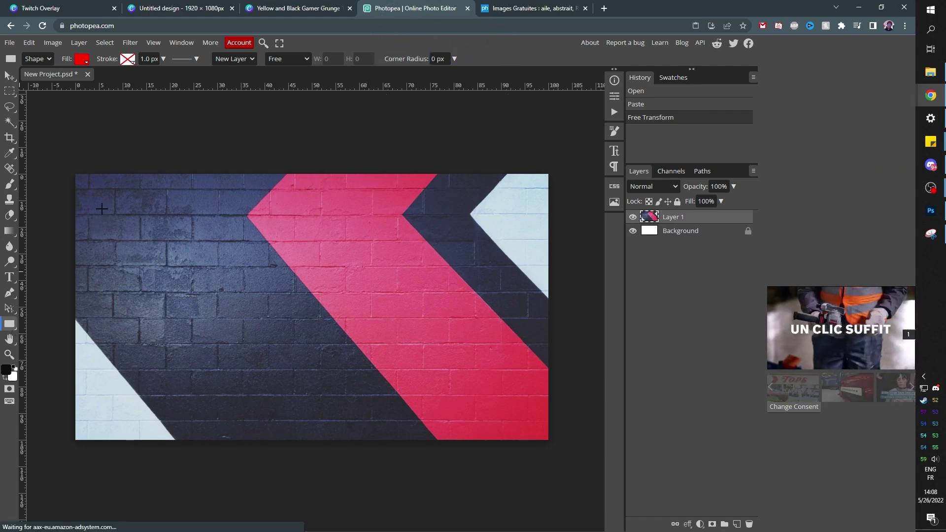
{"action": "left_click_drag", "start_coordinate": [102, 209], "coordinate": [424, 411]}
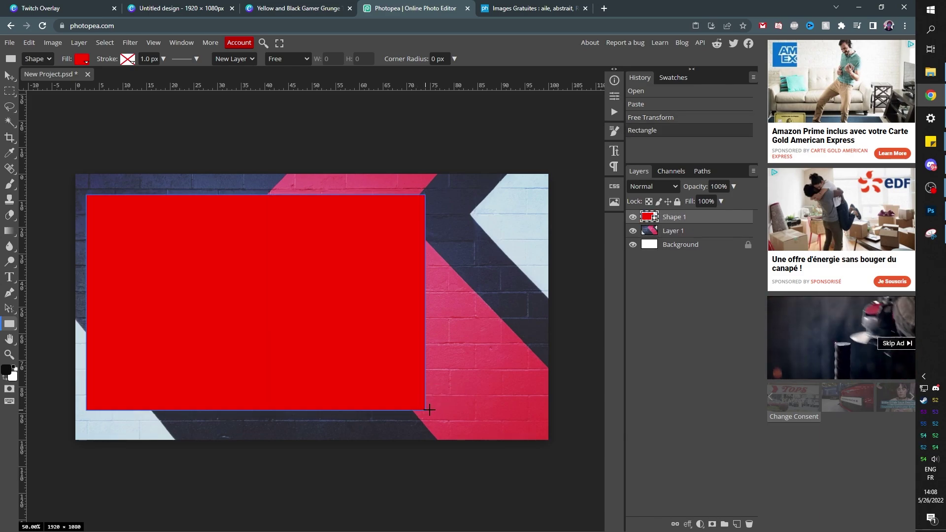
{"action": "left_click_drag", "start_coordinate": [431, 410], "coordinate": [538, 278]}
{"action": "left_click_drag", "start_coordinate": [432, 195], "coordinate": [538, 255]}
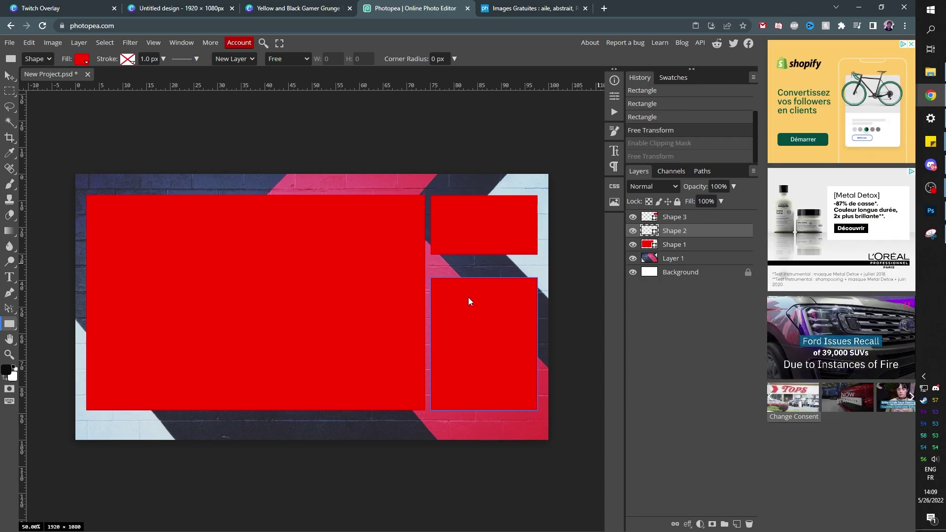
Stretch the lower side rectangle upward to about 113.5% height, leaving a narrow gap beneath the upper one.
{"action": "key", "text": "ctrl+t"}
{"action": "left_click_drag", "start_coordinate": [484, 278], "coordinate": [483, 260]}
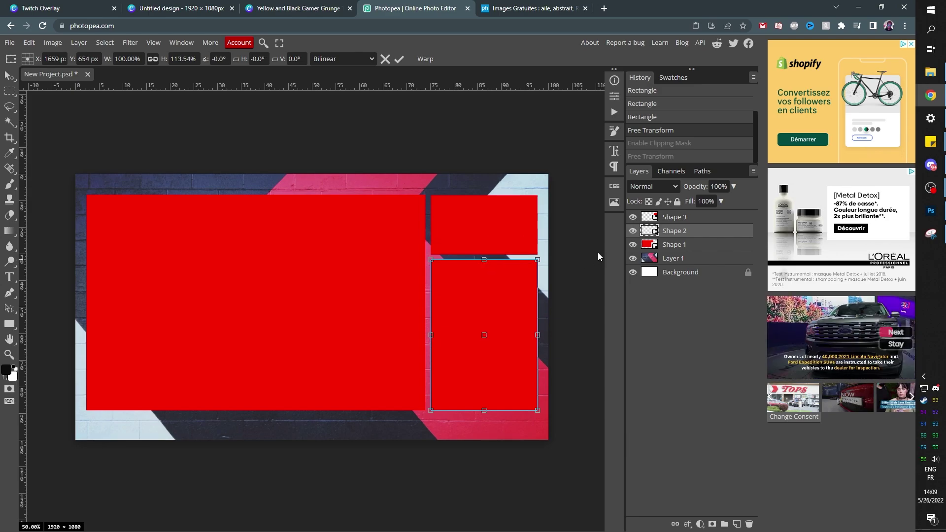
{"action": "left_click", "coordinate": [674, 218]}
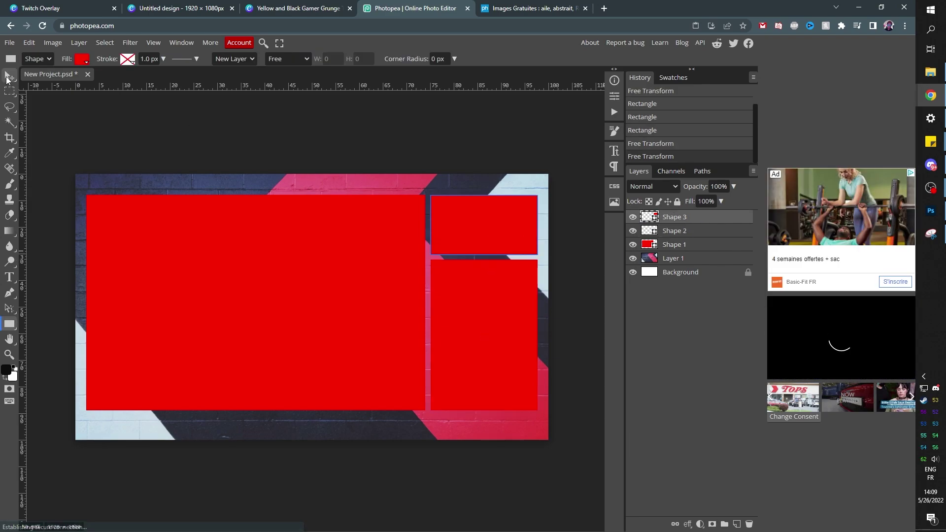
{"action": "left_click", "coordinate": [9, 76]}
{"action": "left_click", "coordinate": [320, 298]}
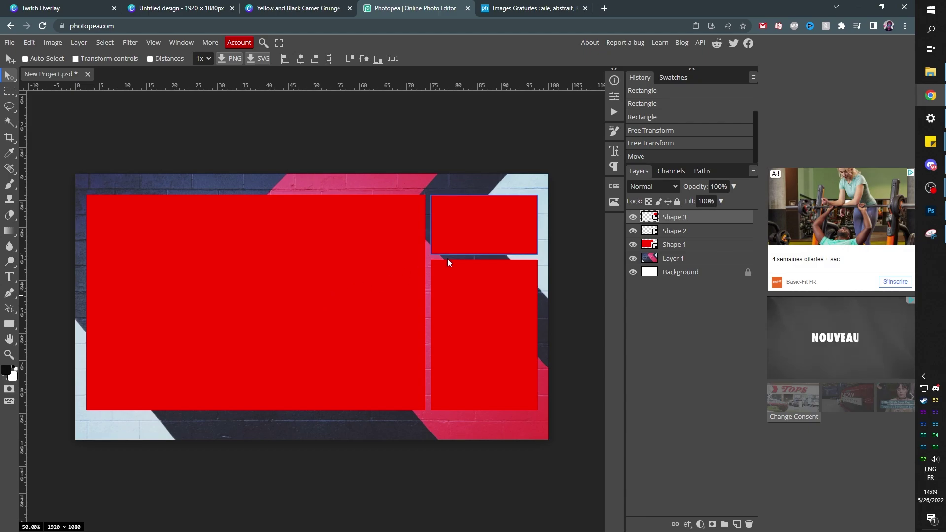
Select the layers Shape 1, Shape 2 and Shape 3 together and group them into one folder.
{"action": "left_click", "coordinate": [673, 272]}
{"action": "left_click", "coordinate": [673, 246]}
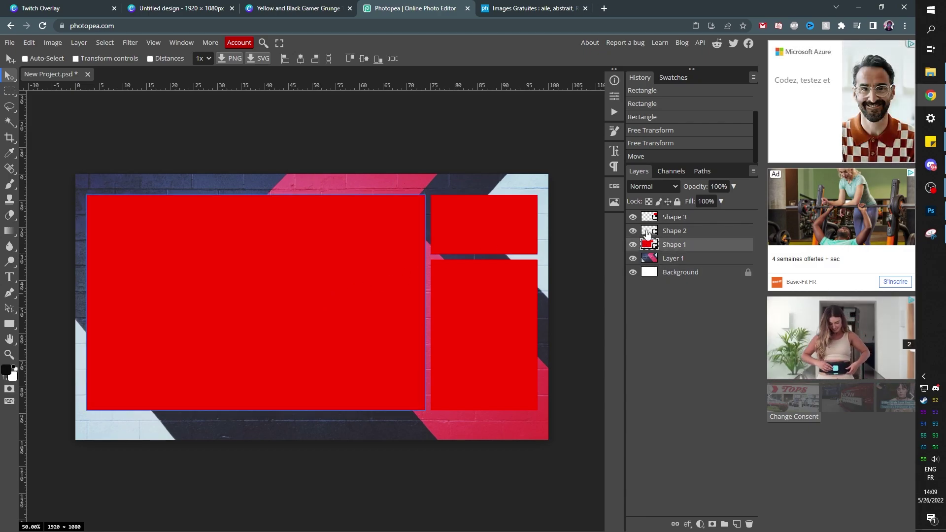
{"action": "left_click", "coordinate": [672, 229]}
{"action": "left_click", "coordinate": [674, 221]}
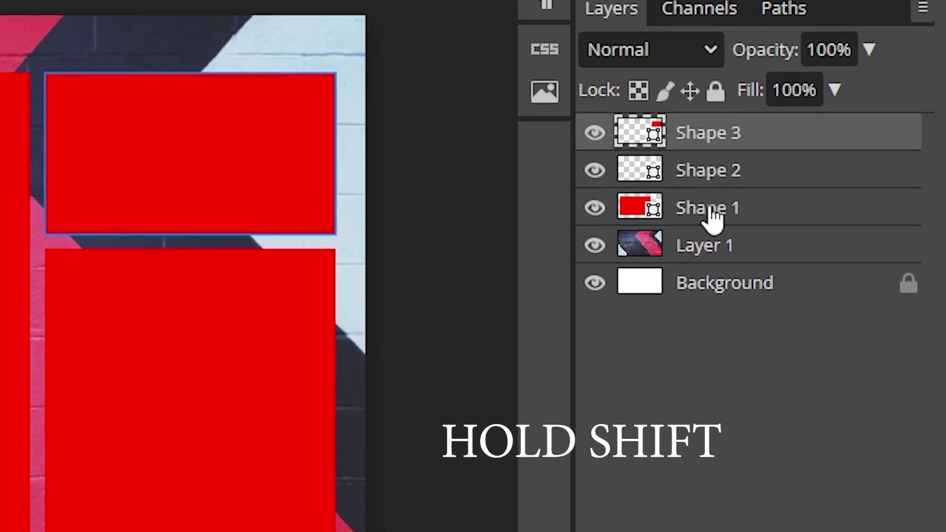
{"action": "left_click", "coordinate": [713, 217], "text": "shift"}
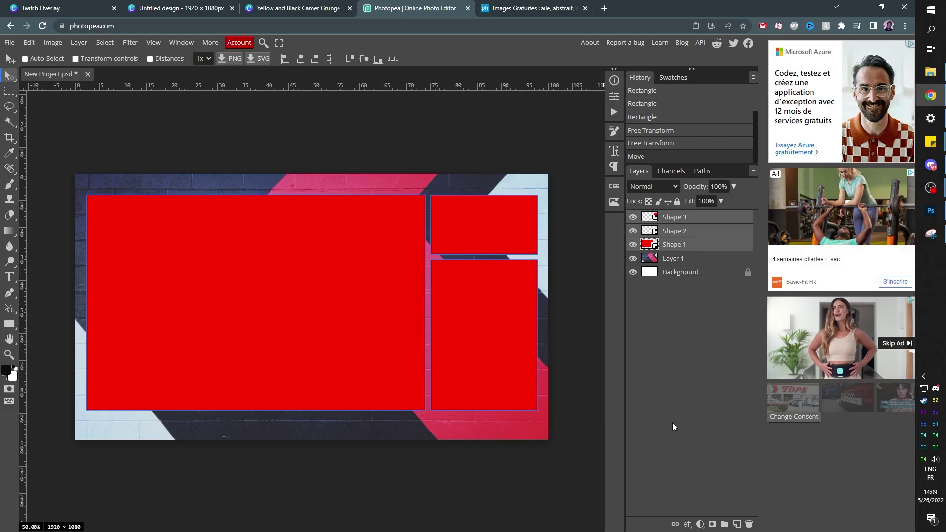
{"action": "key", "text": "ctrl+g"}
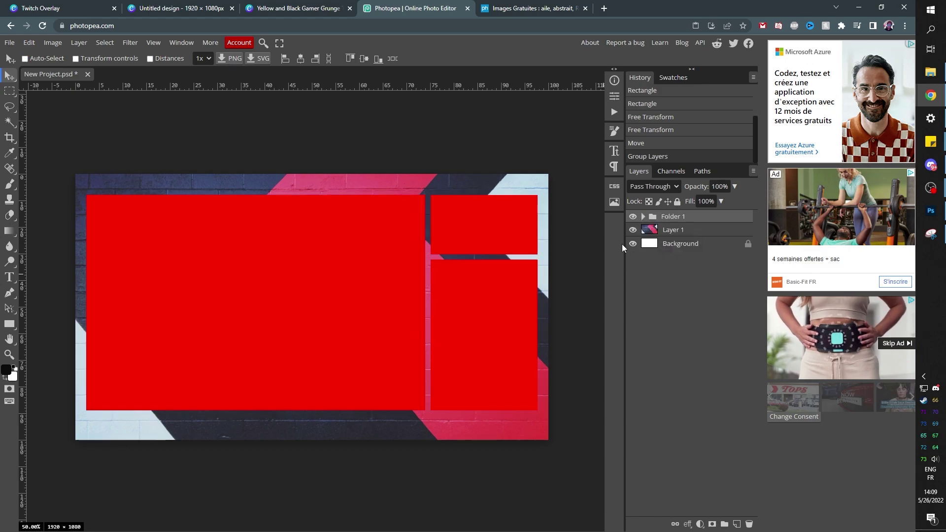
Toggle the shape folder's visibility to compare the background with and without the rectangles.
{"action": "left_click", "coordinate": [633, 218]}
{"action": "left_click", "coordinate": [634, 218]}
{"action": "left_click", "coordinate": [633, 218]}
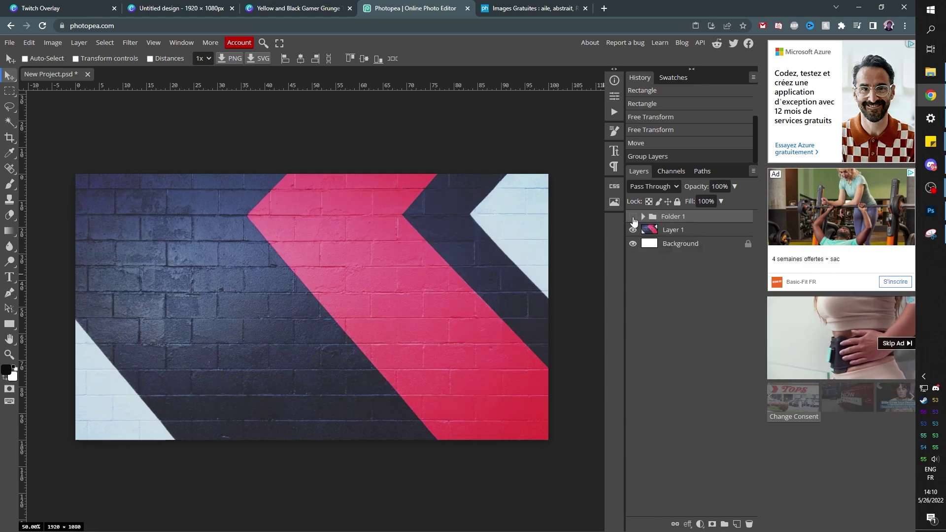
{"action": "left_click", "coordinate": [633, 218]}
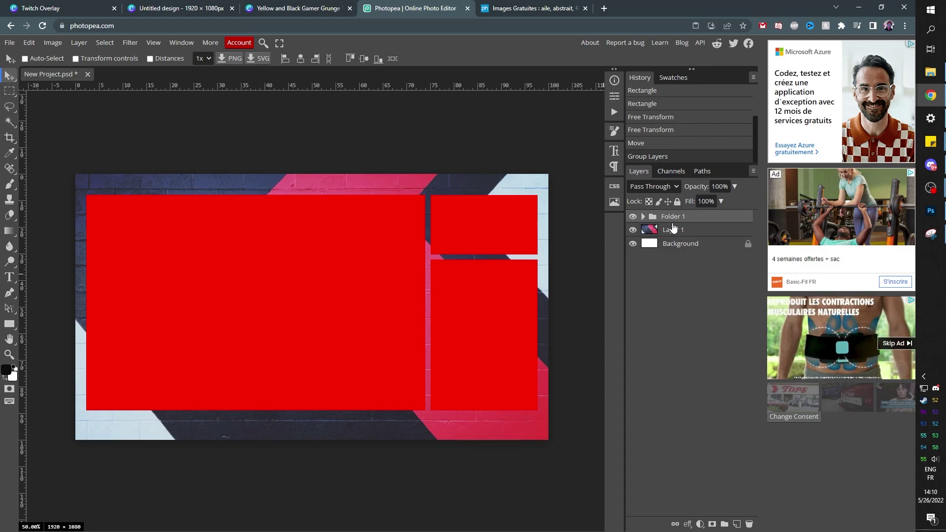
Duplicate the shape folder, hide the original as a backup and activate the Rectangle tool.
{"action": "left_click_drag", "start_coordinate": [673, 219], "coordinate": [672, 210]}
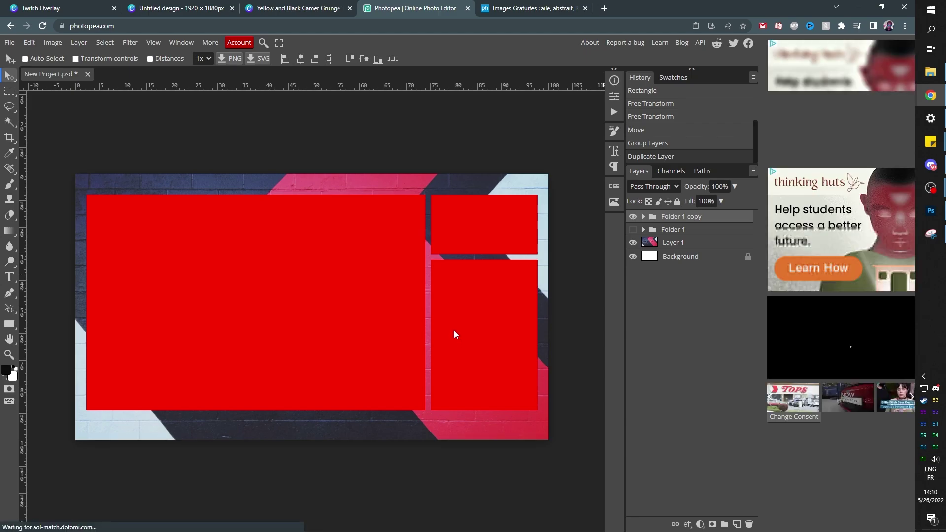
{"action": "left_click", "coordinate": [10, 324]}
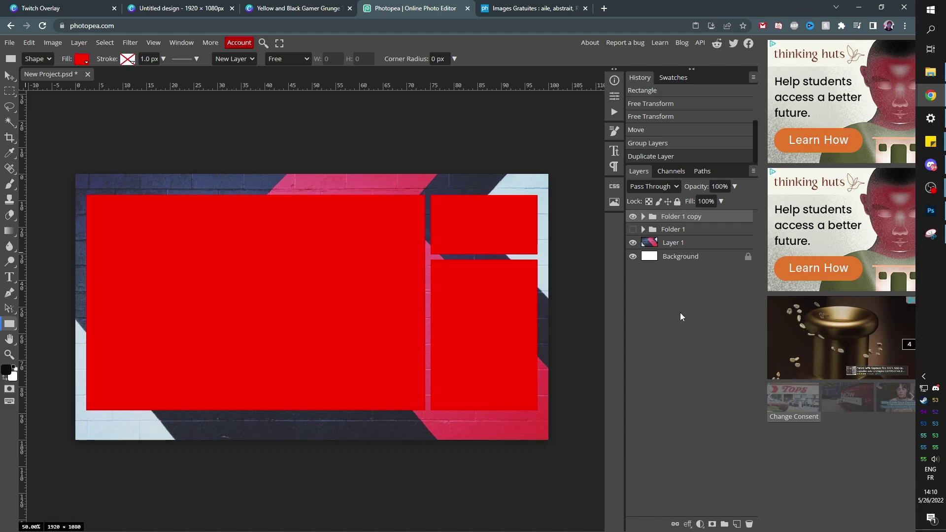
Add a Stroke effect to the duplicated shape folder and sample its colour from the dark blue part of the wall image.
{"action": "left_click", "coordinate": [689, 525]}
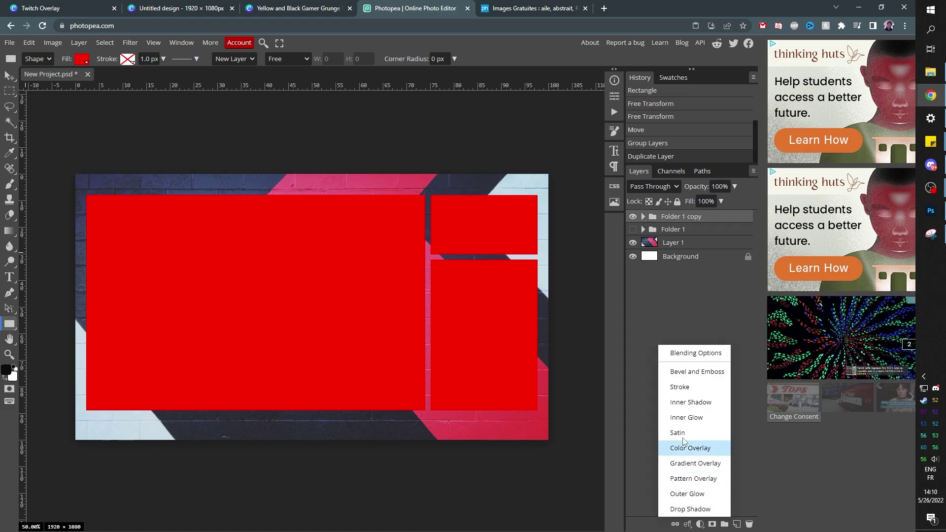
{"action": "left_click", "coordinate": [680, 387]}
{"action": "left_click_drag", "start_coordinate": [197, 117], "coordinate": [726, 137]}
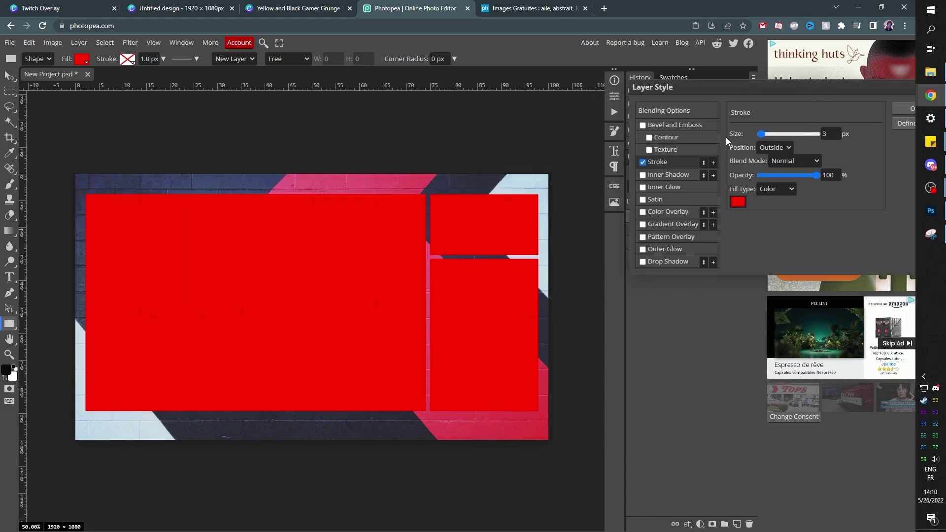
{"action": "left_click", "coordinate": [737, 203]}
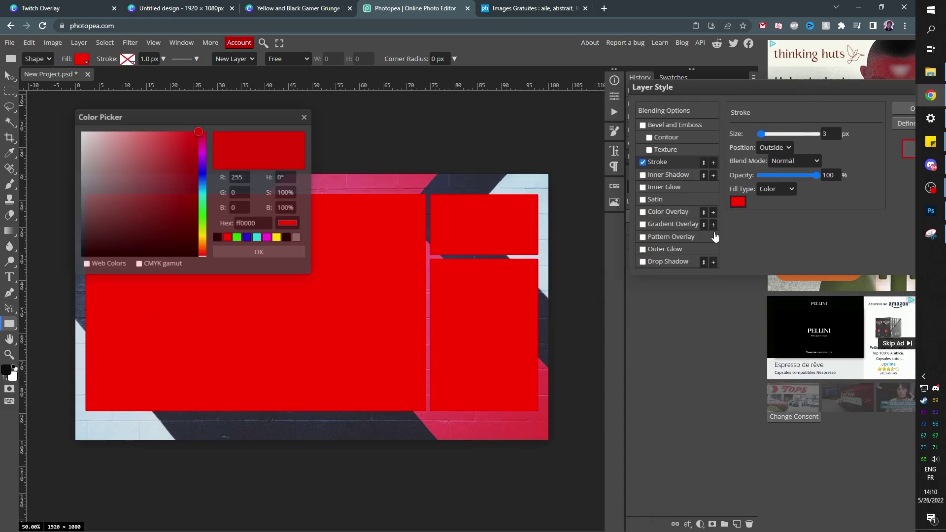
{"action": "left_click", "coordinate": [442, 180]}
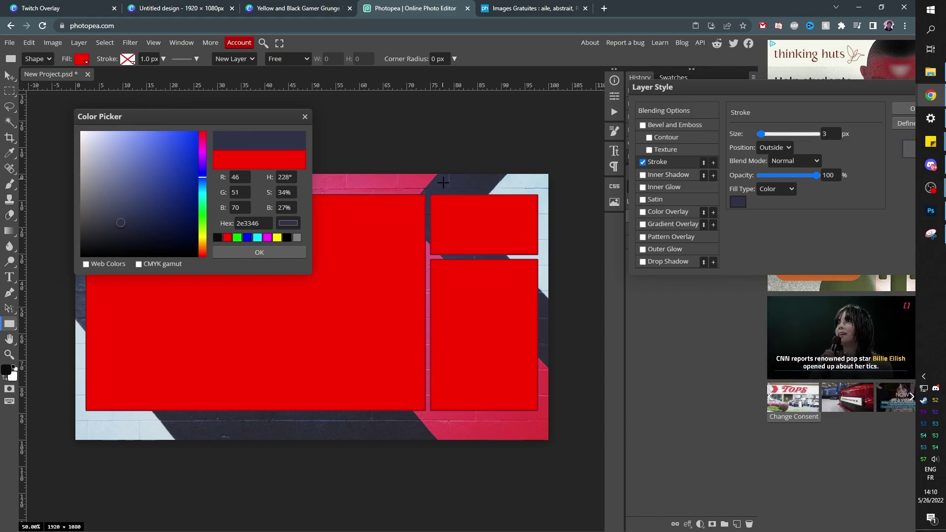
{"action": "left_click", "coordinate": [396, 297]}
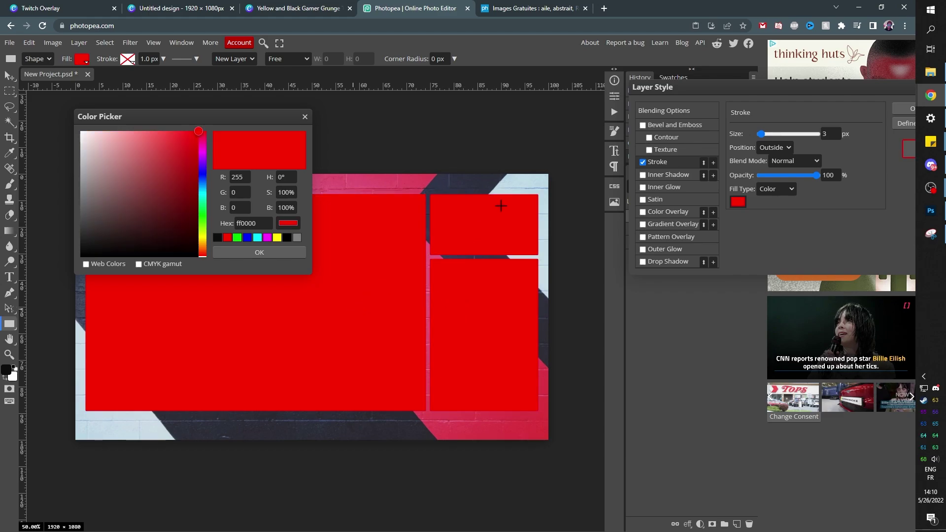
{"action": "left_click", "coordinate": [537, 189]}
{"action": "left_click", "coordinate": [469, 185]}
{"action": "left_click", "coordinate": [375, 222]}
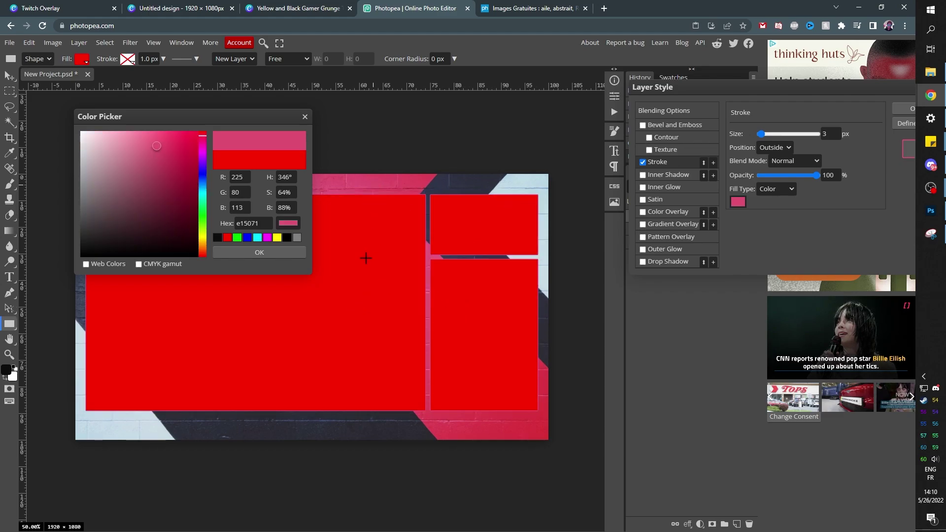
{"action": "left_click", "coordinate": [438, 219]}
{"action": "left_click", "coordinate": [445, 180]}
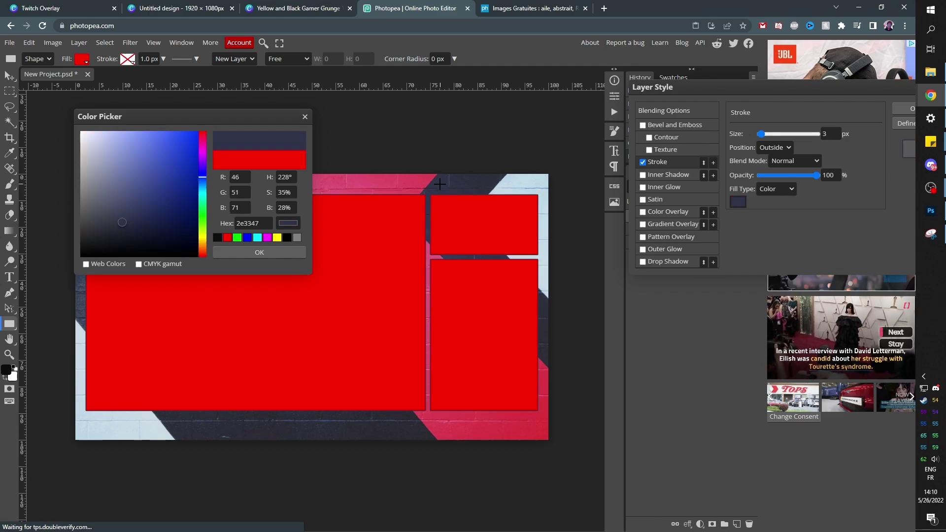
Shift the stroke colour to a more saturated dark navy blue and accept it.
{"action": "left_click", "coordinate": [172, 203]}
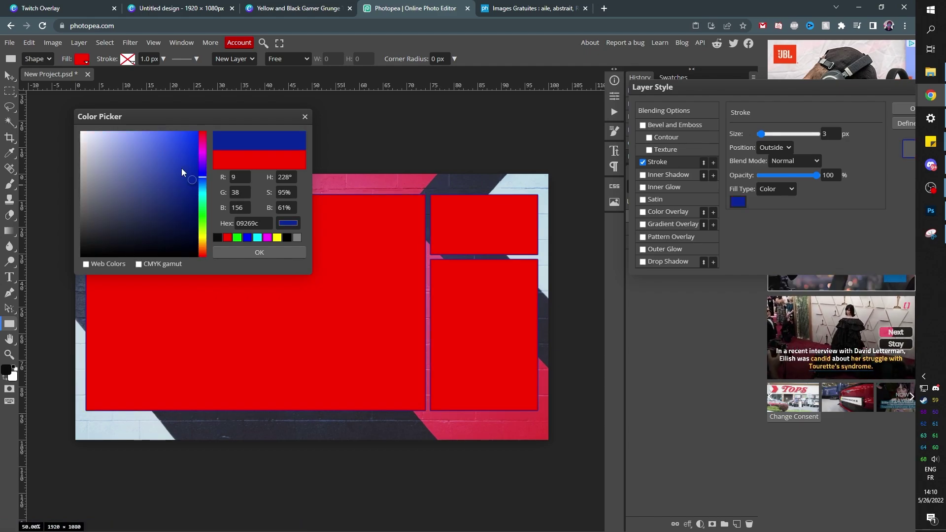
{"action": "left_click_drag", "start_coordinate": [182, 172], "coordinate": [189, 162]}
{"action": "left_click", "coordinate": [186, 207]}
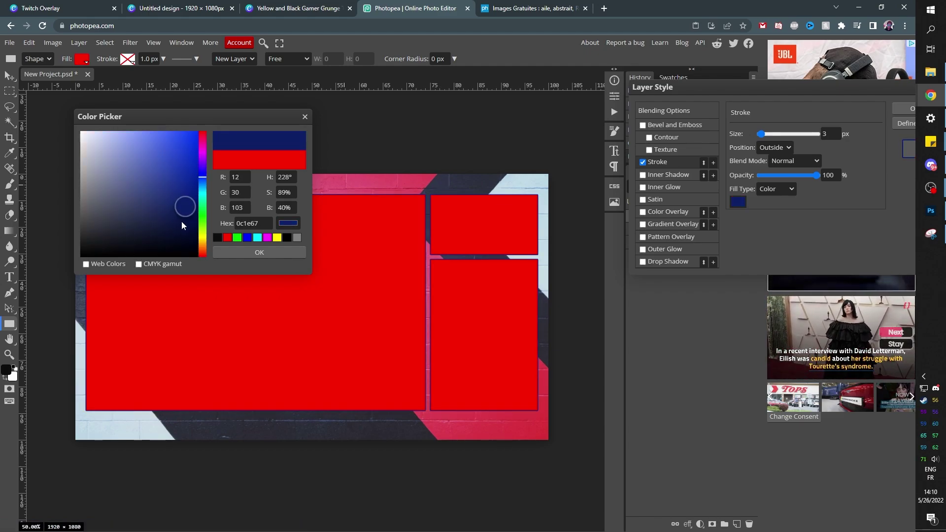
{"action": "left_click", "coordinate": [244, 256]}
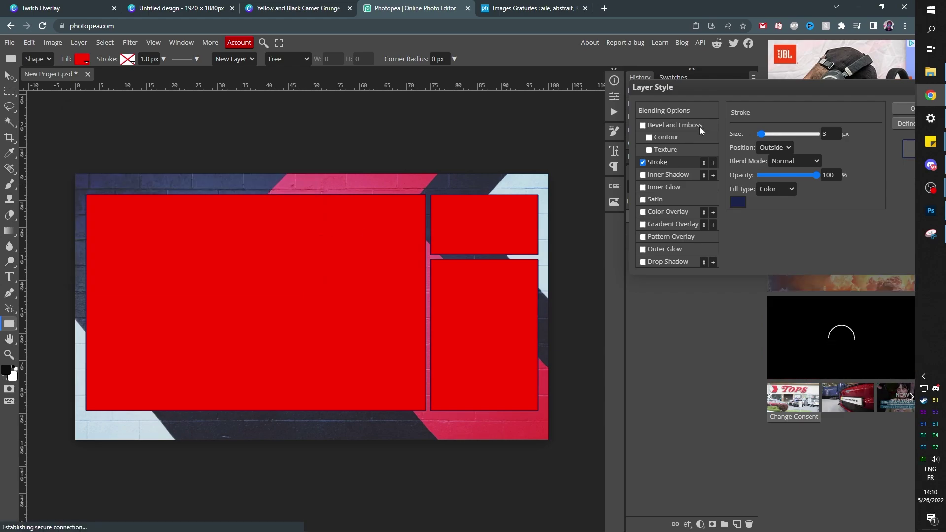
Try a stroke size of 8 px on the duplicated folder, and settle on 4 px.
{"action": "left_click", "coordinate": [827, 135]}
{"action": "left_click_drag", "start_coordinate": [812, 96], "coordinate": [705, 92]}
{"action": "double_click", "coordinate": [725, 129]}
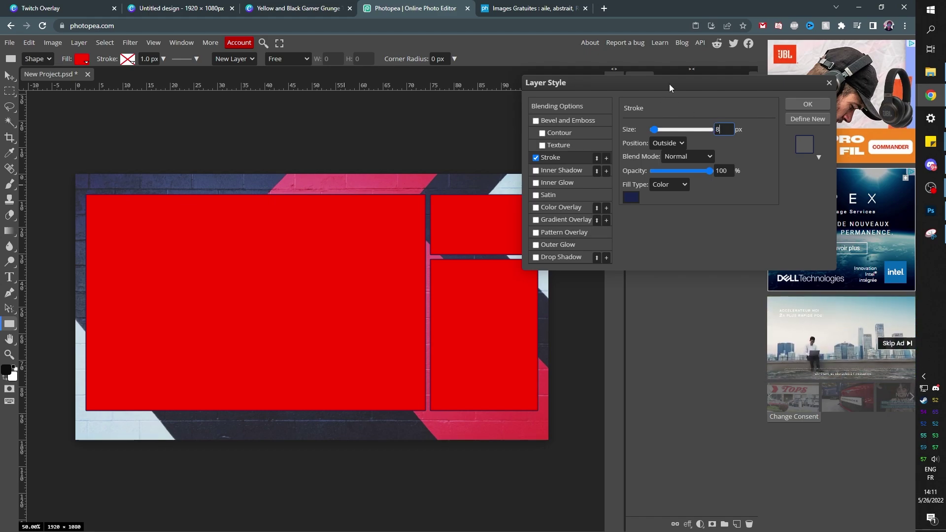
{"action": "double_click", "coordinate": [713, 131]}
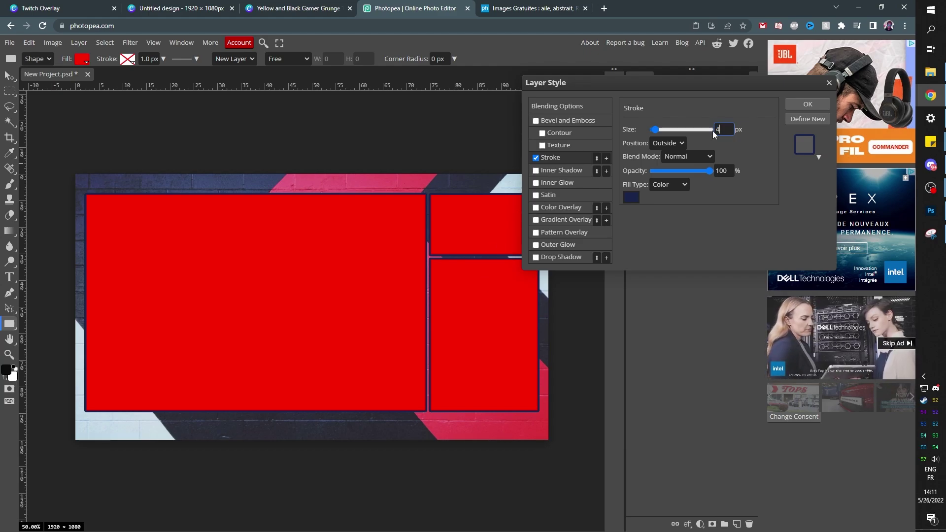
{"action": "key", "text": "Return"}
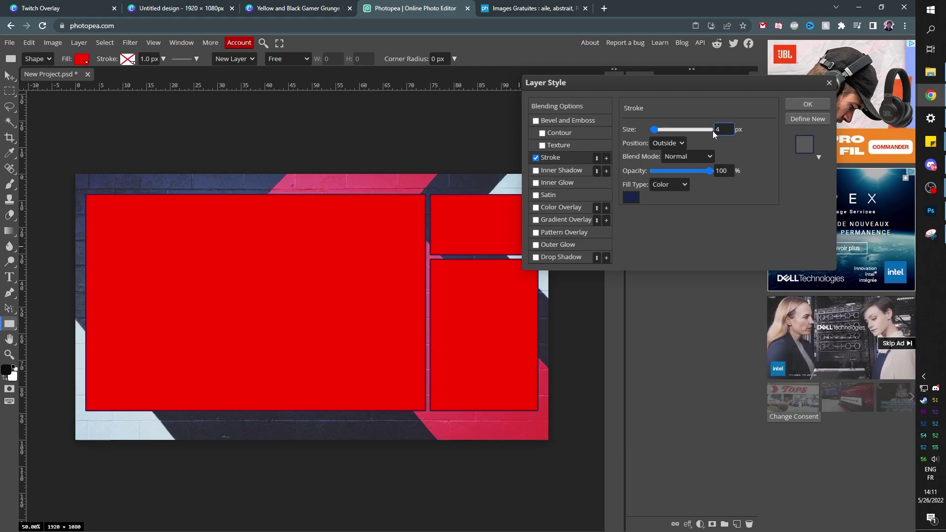
Enable a Drop Shadow on the duplicated folder with angle 135°, distance 58 px and size 22 px.
{"action": "left_click", "coordinate": [536, 258]}
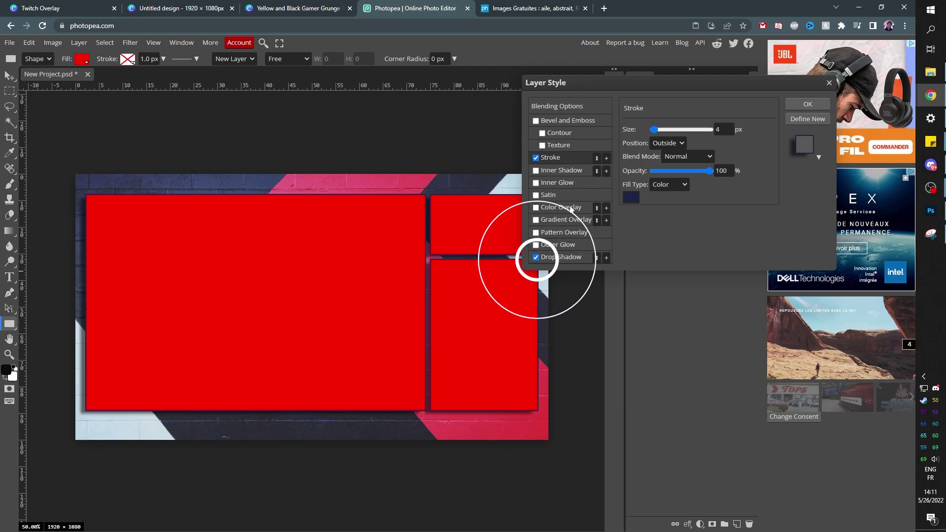
{"action": "left_click", "coordinate": [562, 257]}
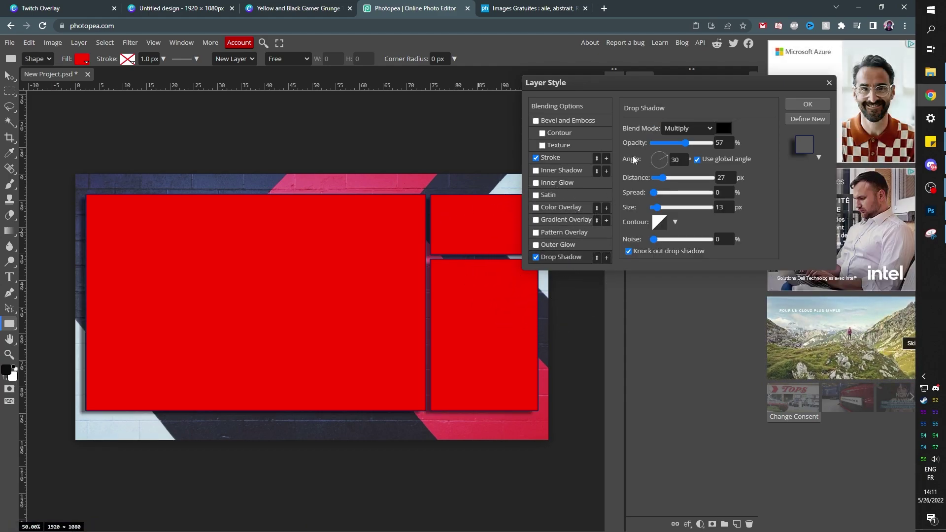
{"action": "left_click_drag", "start_coordinate": [659, 157], "coordinate": [649, 157]}
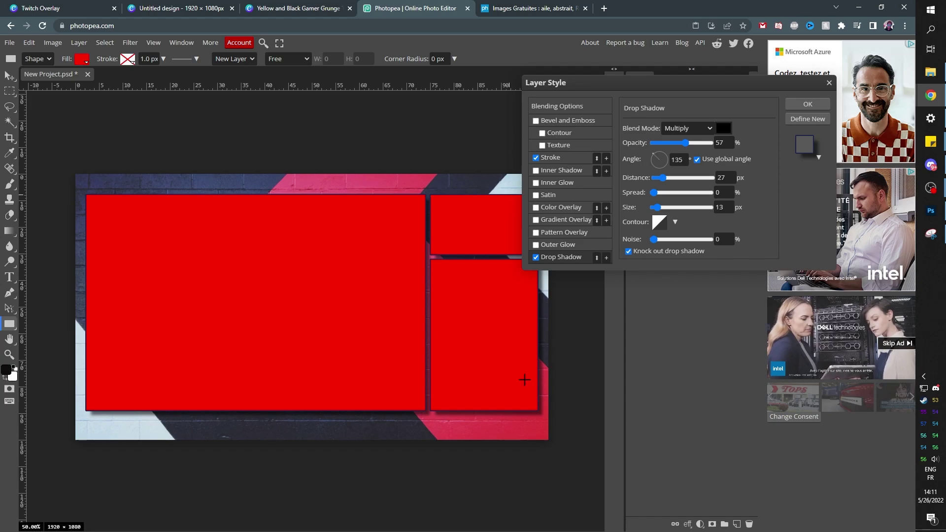
{"action": "left_click_drag", "start_coordinate": [670, 180], "coordinate": [673, 178]}
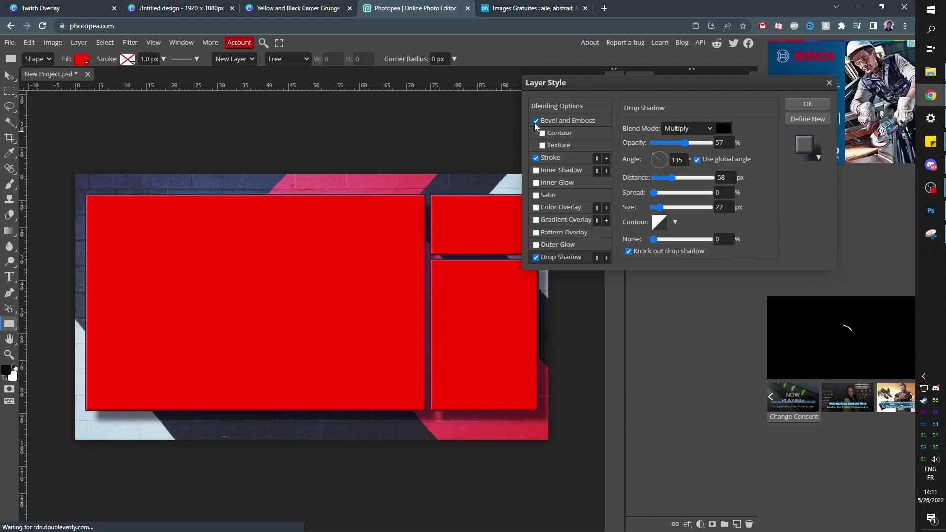
Add Bevel and Emboss with depth 288% and size 2 px to the duplicated folder, and apply the layer style.
{"action": "left_click", "coordinate": [536, 122]}
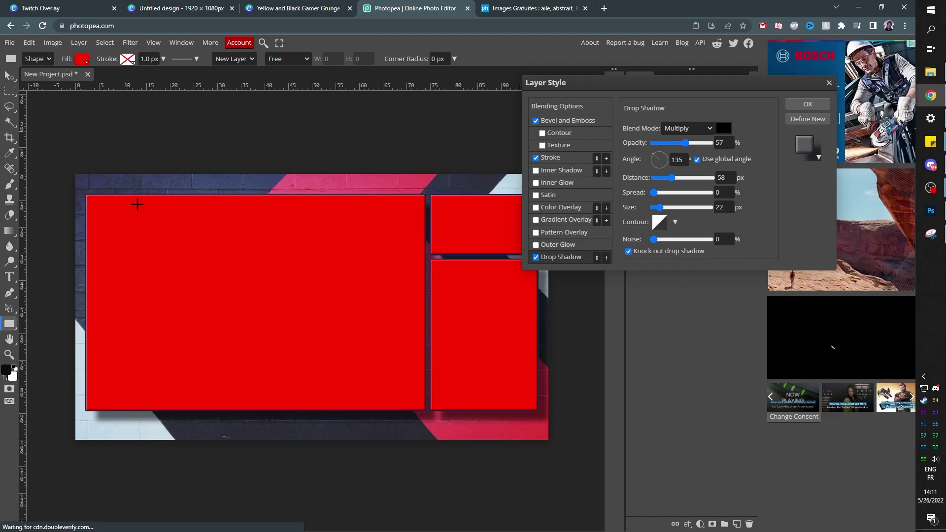
{"action": "left_click", "coordinate": [563, 120]}
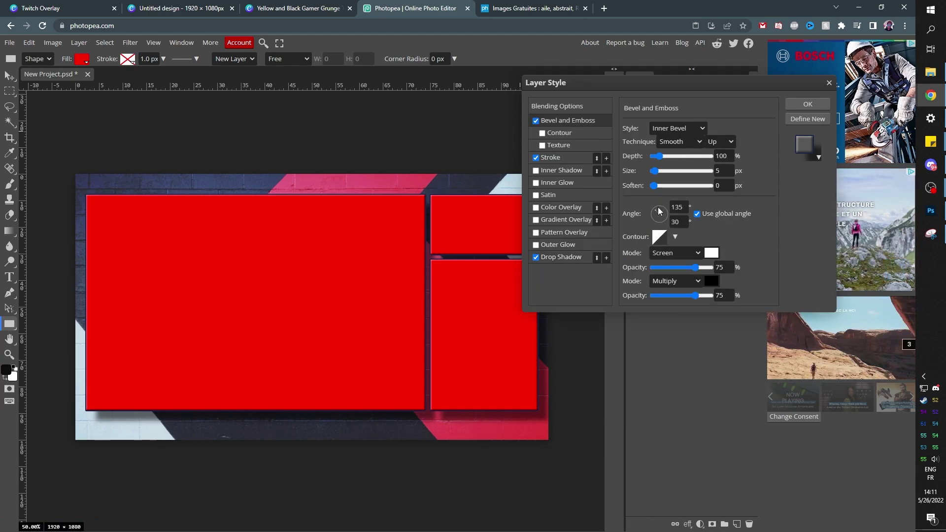
{"action": "left_click_drag", "start_coordinate": [659, 157], "coordinate": [670, 156]}
{"action": "left_click", "coordinate": [670, 156]}
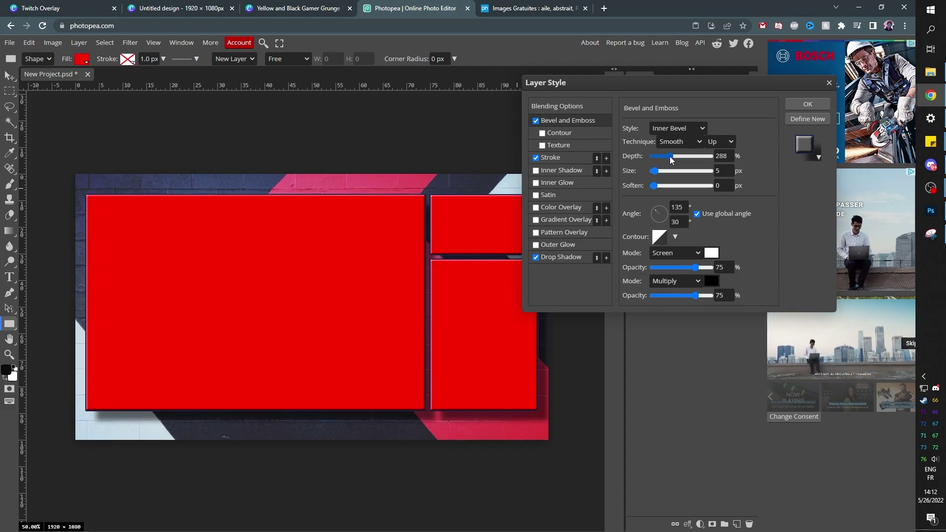
{"action": "left_click", "coordinate": [718, 171]}
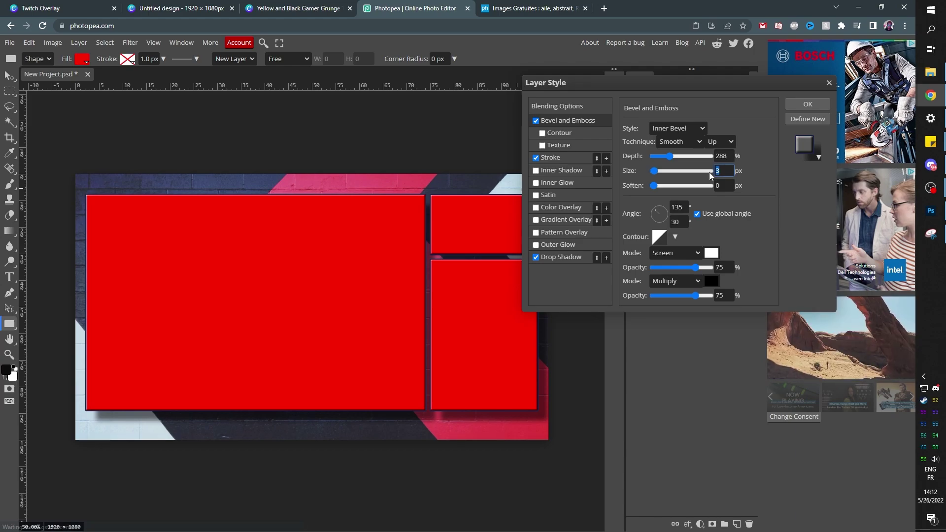
{"action": "key", "text": "BackSpace"}
{"action": "type", "text": "2"}
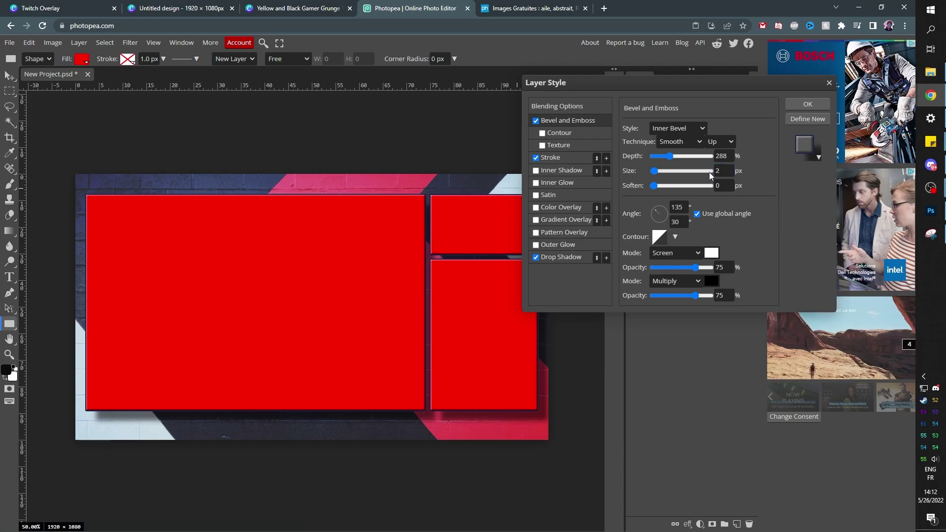
{"action": "left_click", "coordinate": [790, 105]}
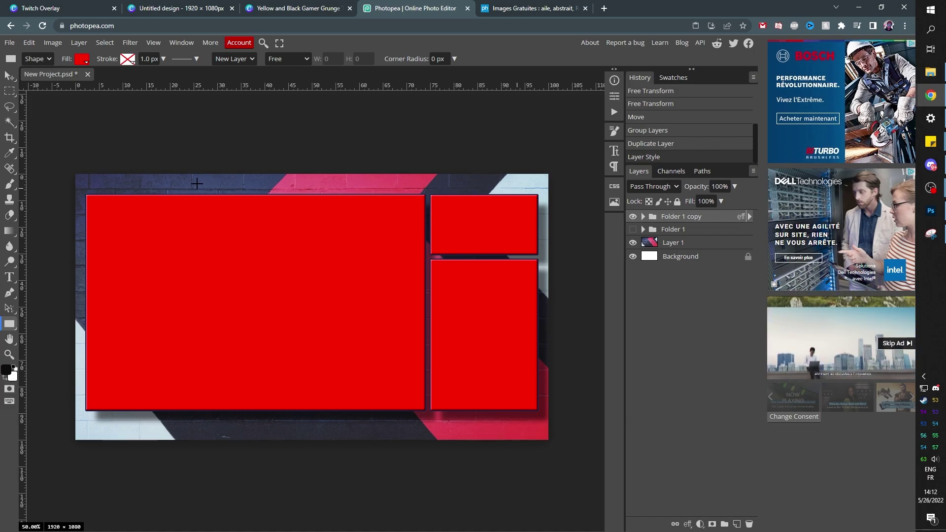
Add a Vibrance adjustment layer directly above Layer 1 and raise the vibrance strongly to intensify the background's colours.
{"action": "left_click", "coordinate": [683, 247]}
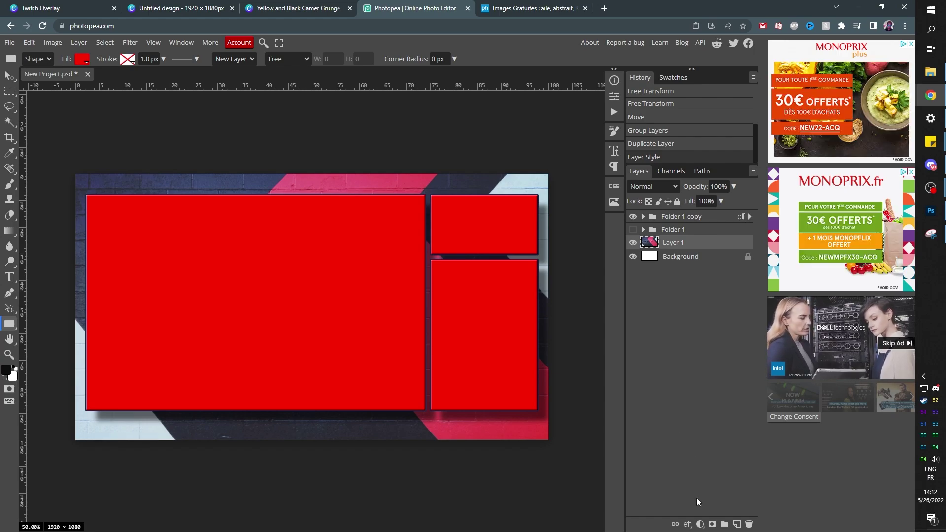
{"action": "left_click", "coordinate": [700, 525]}
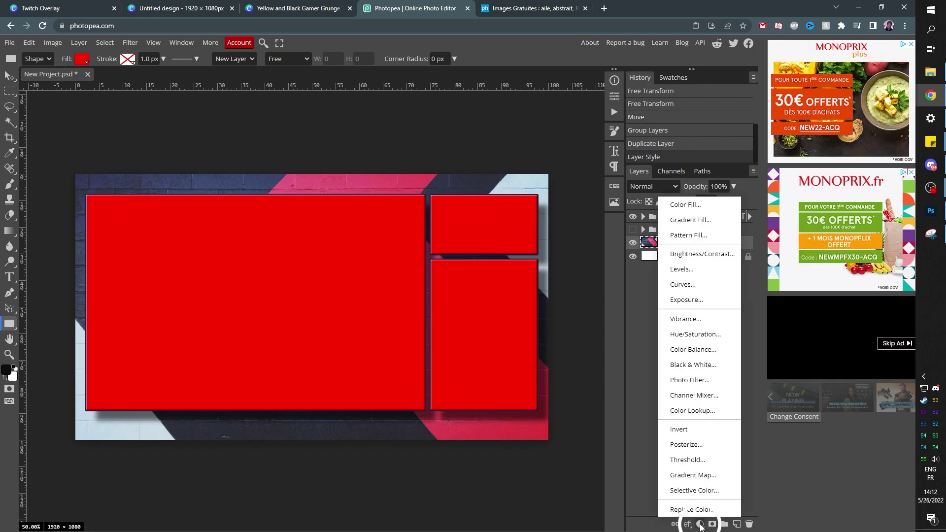
{"action": "left_click", "coordinate": [689, 320]}
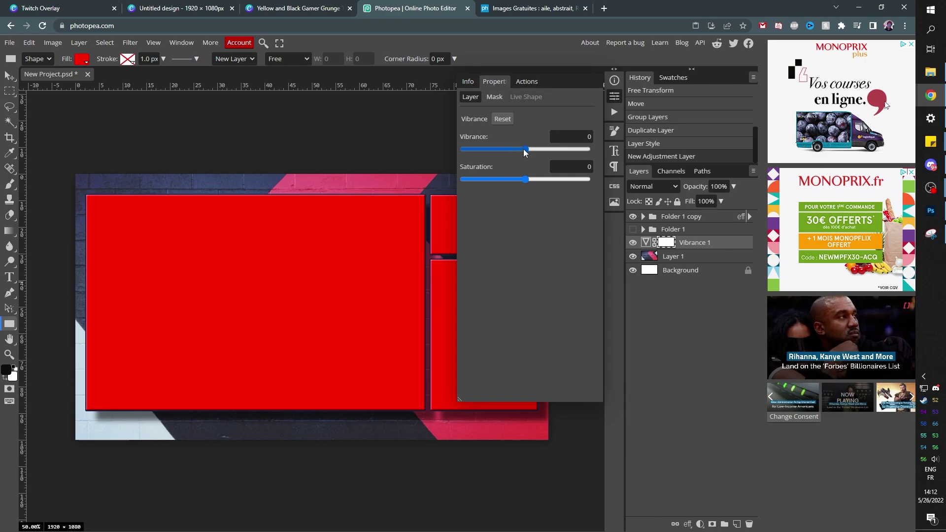
{"action": "left_click_drag", "start_coordinate": [523, 149], "coordinate": [575, 157]}
{"action": "left_click", "coordinate": [681, 271]}
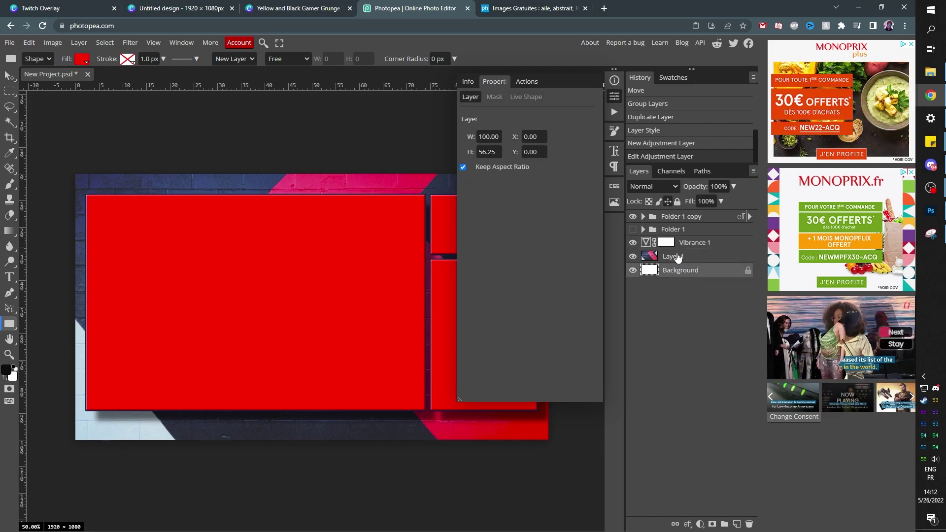
{"action": "left_click", "coordinate": [678, 257]}
{"action": "left_click", "coordinate": [614, 98]}
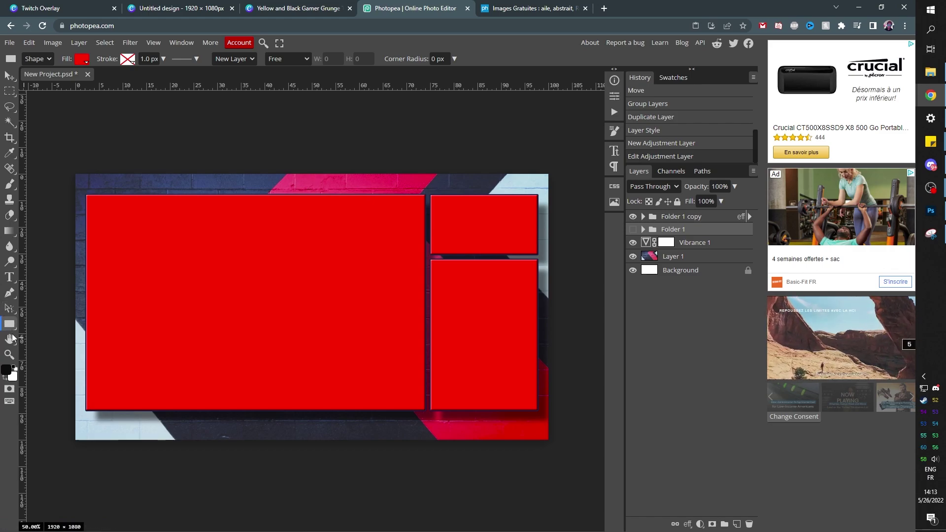
Draw a small red bar beneath the large rectangle near its lower-left corner, and a chevron Custom Shape overlapping the bar's left end.
{"action": "left_click_drag", "start_coordinate": [109, 422], "coordinate": [197, 435]}
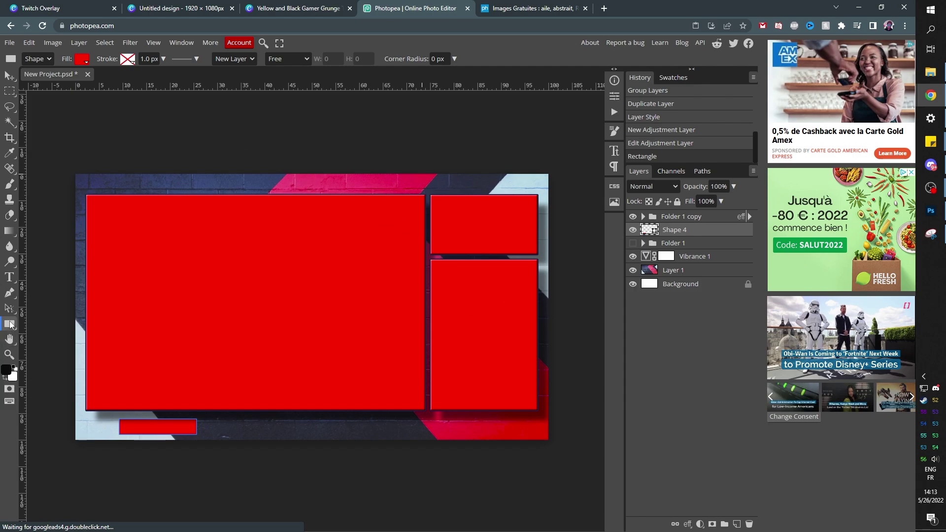
{"action": "right_click", "coordinate": [11, 326]}
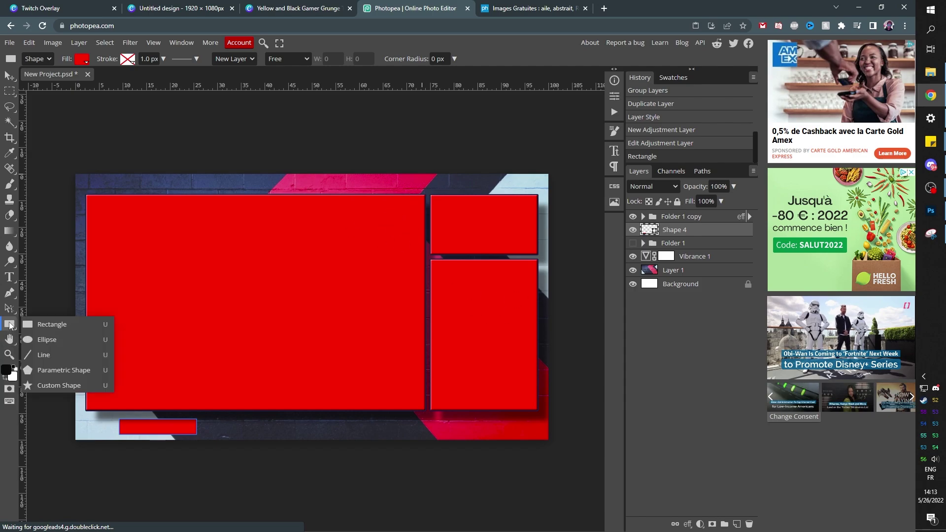
{"action": "left_click", "coordinate": [44, 386]}
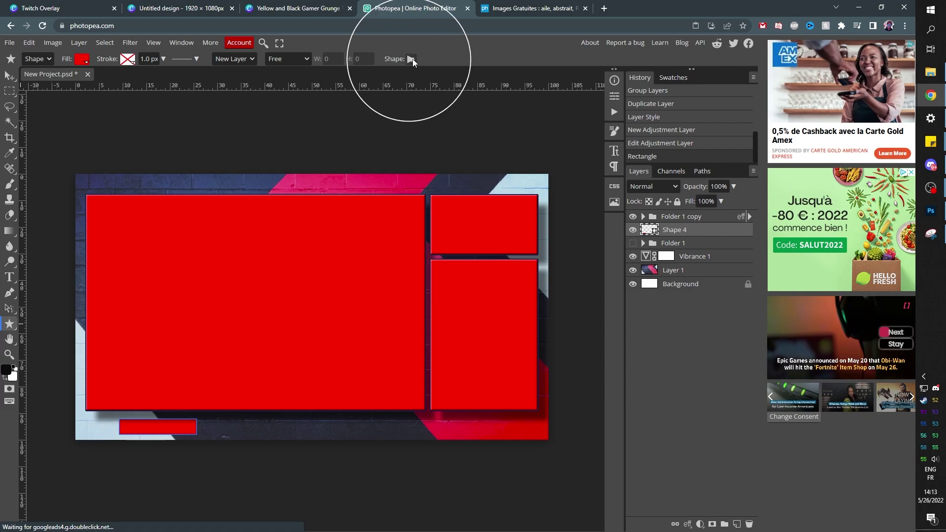
{"action": "left_click", "coordinate": [411, 59]}
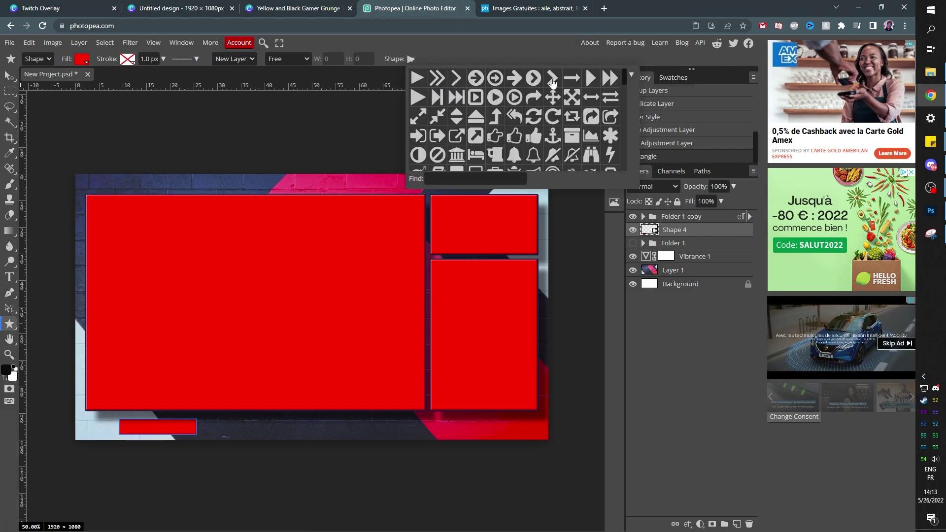
{"action": "left_click", "coordinate": [553, 80]}
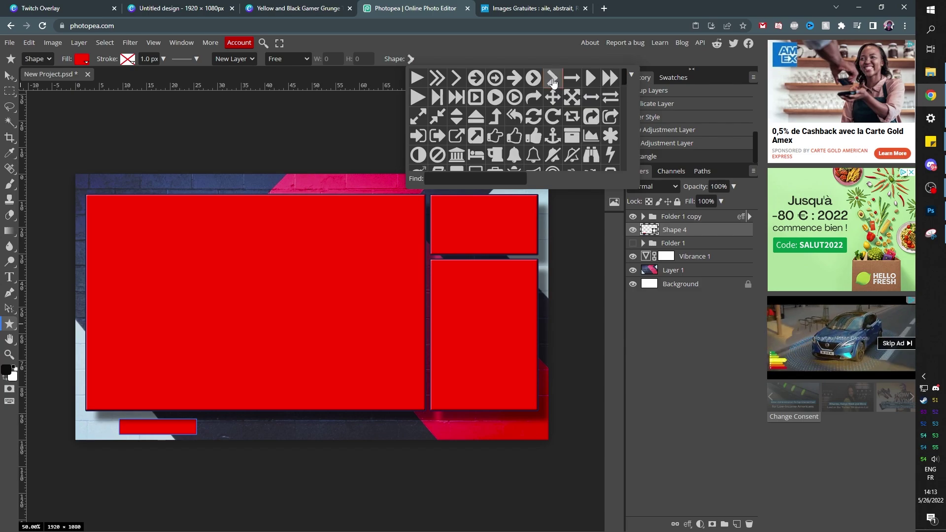
{"action": "left_click_drag", "start_coordinate": [117, 390], "coordinate": [164, 461]}
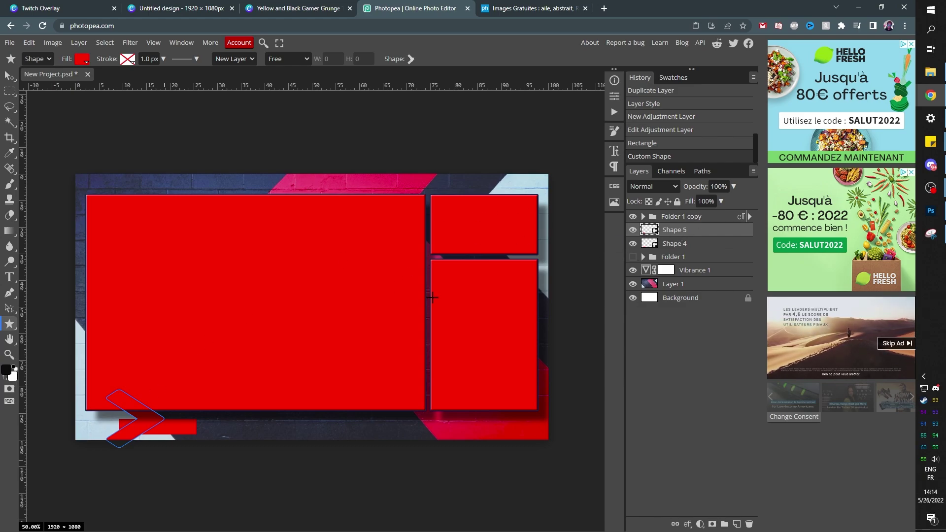
Flip the chevron horizontally so it points left, and position it over the left end of the small bar.
{"action": "key", "text": "ctrl+alt+t"}
{"action": "right_click", "coordinate": [138, 403]}
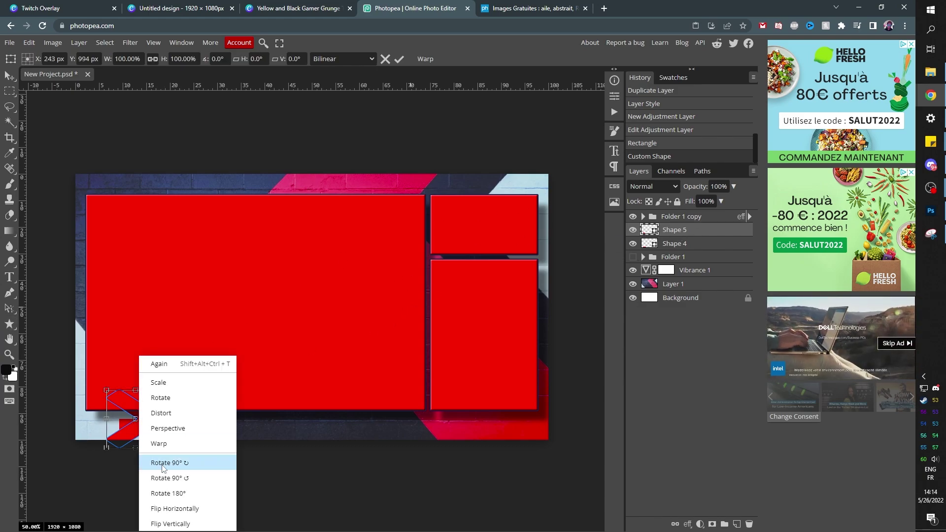
{"action": "left_click", "coordinate": [167, 507]}
{"action": "mouse_move", "coordinate": [123, 414]}
{"action": "left_mouse_down"}
{"action": "mouse_move", "coordinate": [105, 416]}
{"action": "mouse_move", "coordinate": [120, 418]}
{"action": "left_mouse_up"}
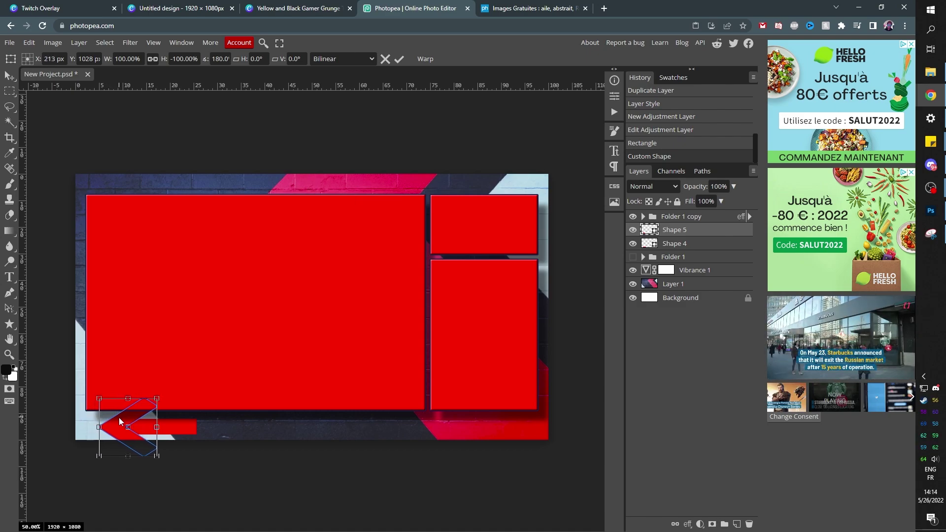
{"action": "key", "text": "Return"}
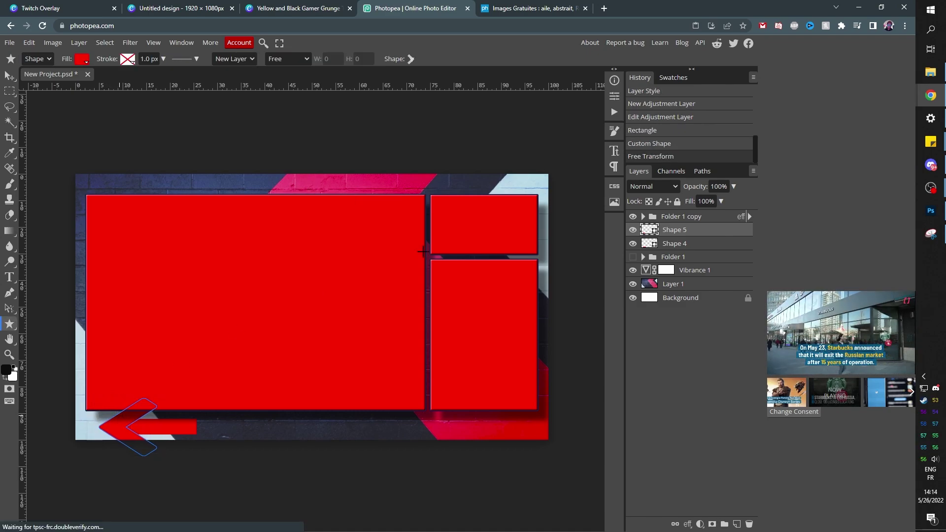
Recolour the chevron to dark blue 2c3044, sampled from the dark stripe of the background image.
{"action": "double_click", "coordinate": [648, 234]}
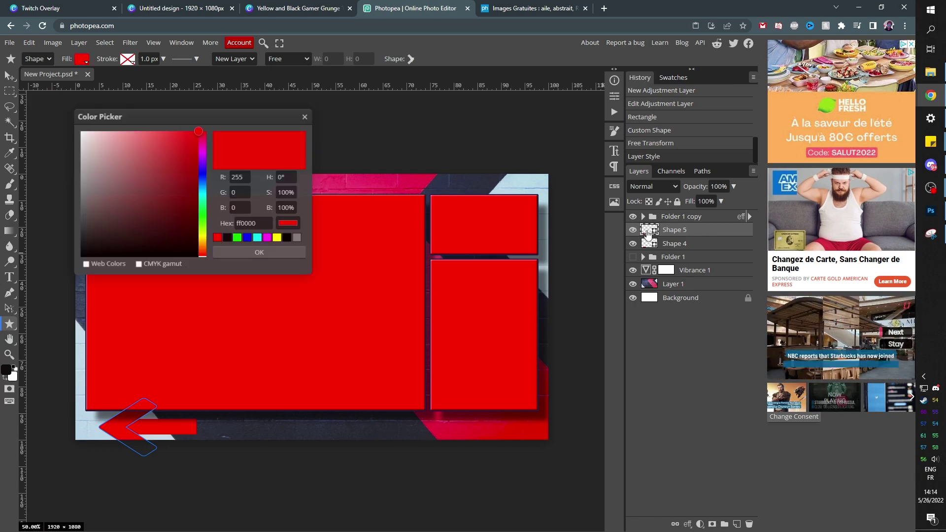
{"action": "left_click", "coordinate": [460, 181]}
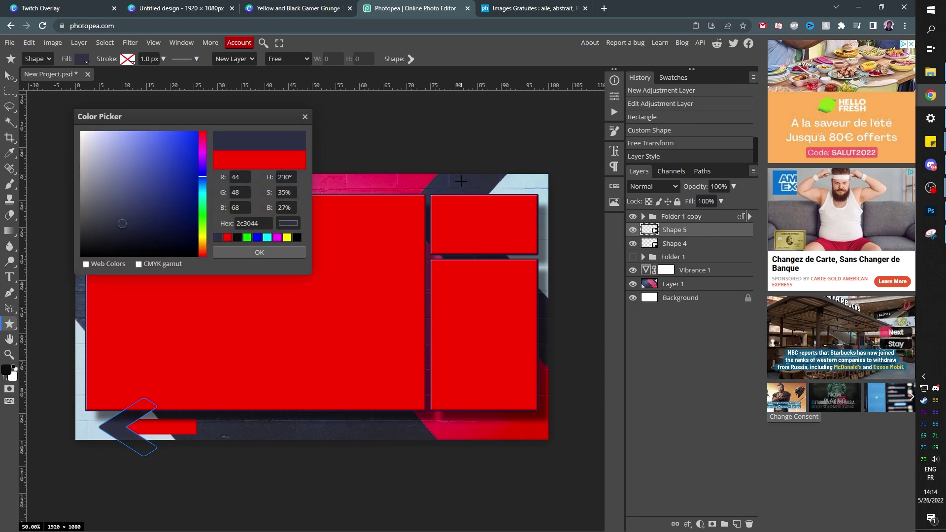
{"action": "left_click", "coordinate": [258, 252]}
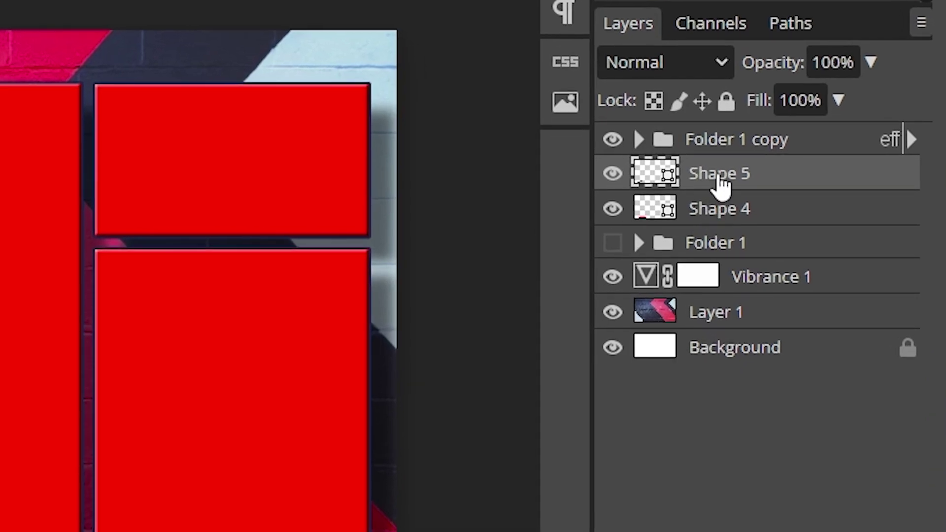
Clip the chevron layer Shape 5 to the bar layer Shape 4 and shift the chevron slightly to the right.
{"action": "left_click", "coordinate": [718, 190], "text": "alt"}
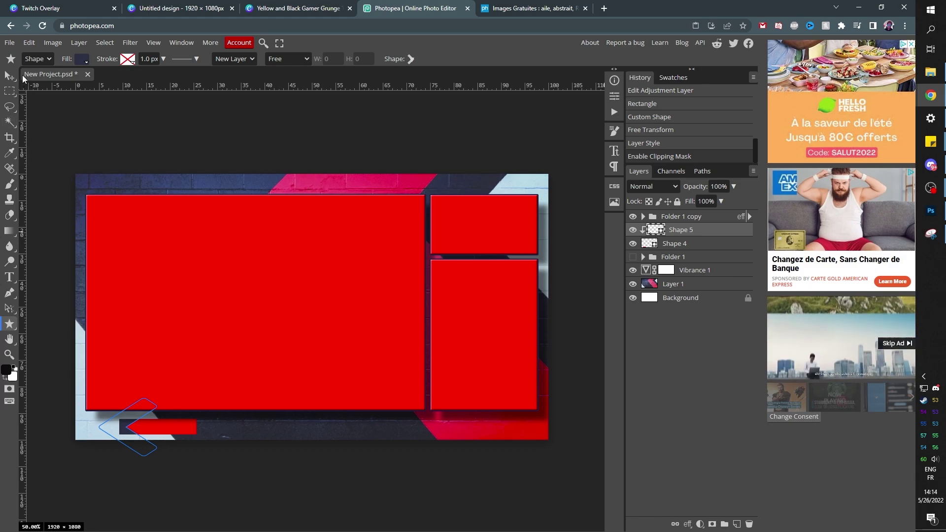
{"action": "left_click", "coordinate": [9, 75]}
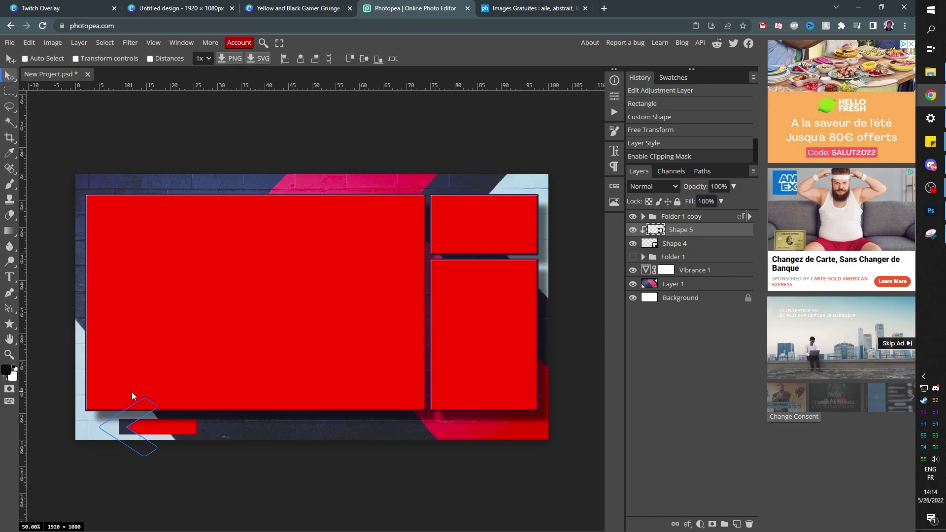
{"action": "left_click_drag", "start_coordinate": [132, 392], "coordinate": [137, 392]}
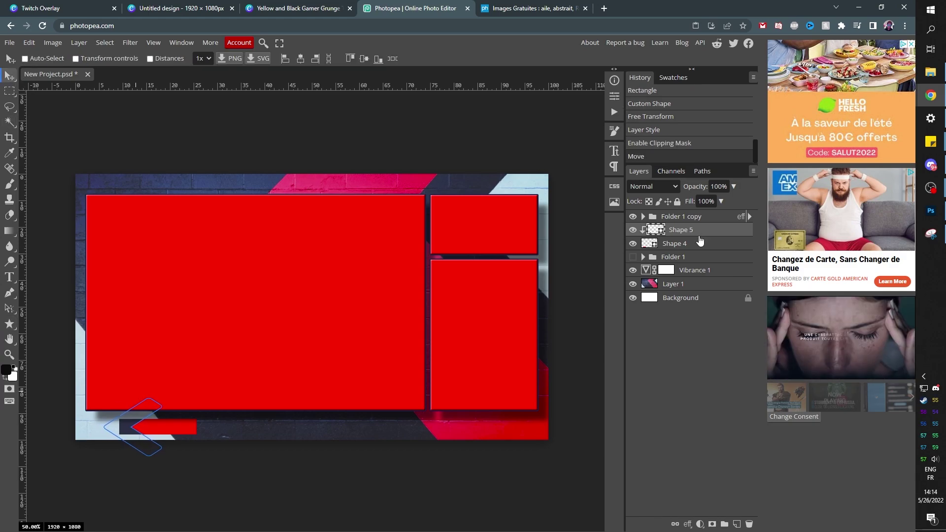
Recolour the small bar Shape 4 with pink sampled from the background image, after trying its other colours.
{"action": "left_click", "coordinate": [678, 246]}
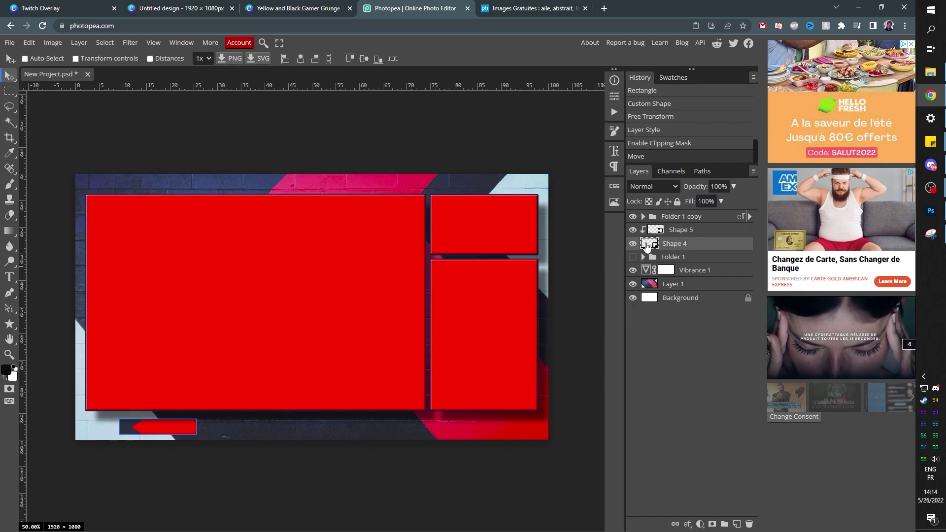
{"action": "double_click", "coordinate": [647, 245]}
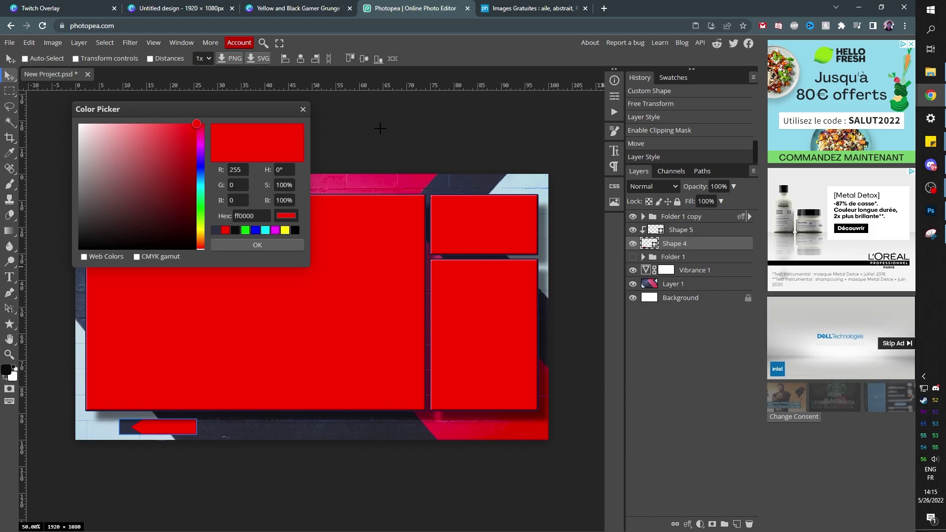
{"action": "left_click", "coordinate": [380, 184]}
{"action": "left_click", "coordinate": [414, 181]}
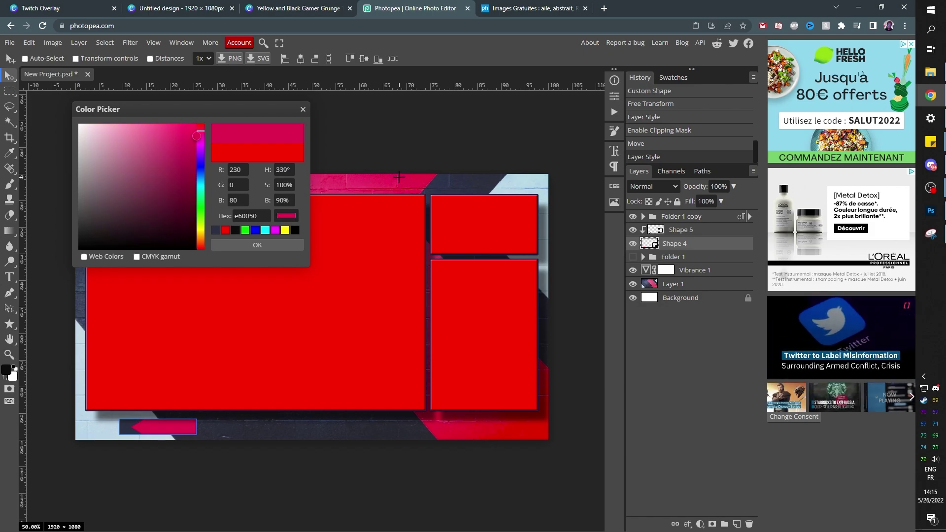
{"action": "left_click", "coordinate": [439, 181]}
{"action": "left_click", "coordinate": [517, 180]}
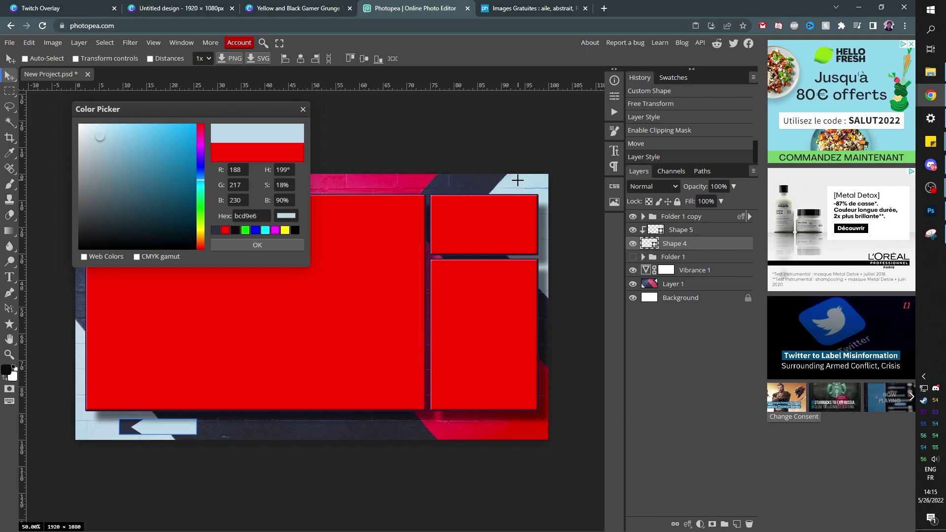
{"action": "left_click", "coordinate": [414, 178]}
{"action": "left_click", "coordinate": [392, 181]}
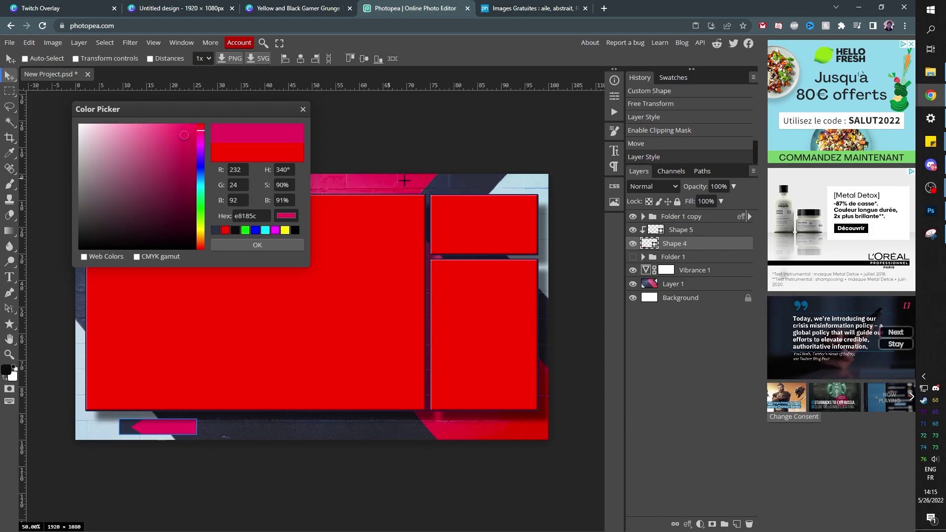
{"action": "left_click", "coordinate": [414, 210]}
{"action": "left_click", "coordinate": [257, 246]}
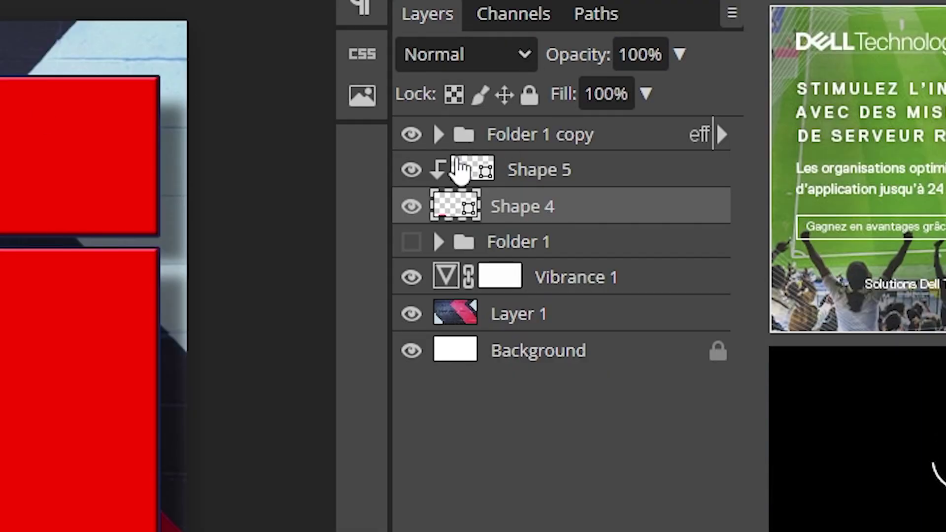
Duplicate the bar and its clipped chevron, and space the copies out to form a row of three badges beneath the large rectangle.
{"action": "left_click", "coordinate": [595, 172], "text": "shift"}
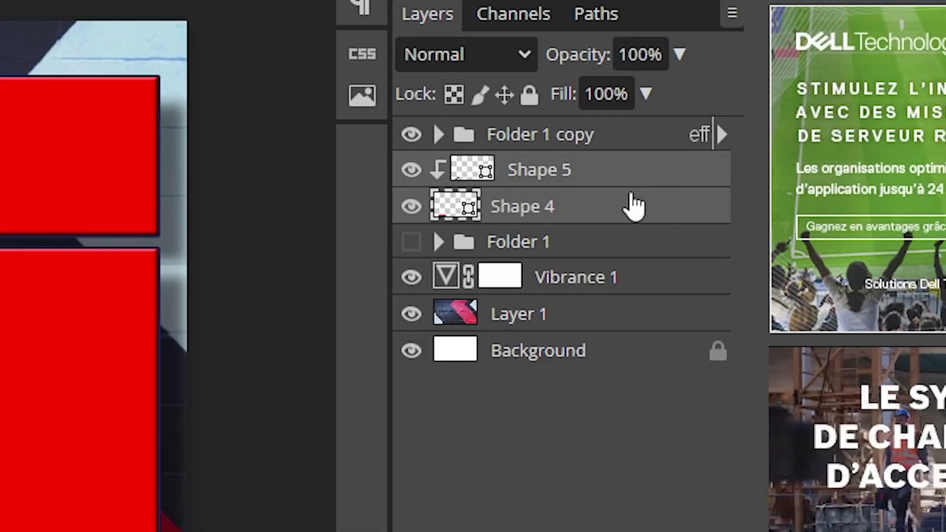
{"action": "left_click_drag", "start_coordinate": [620, 187], "coordinate": [615, 165]}
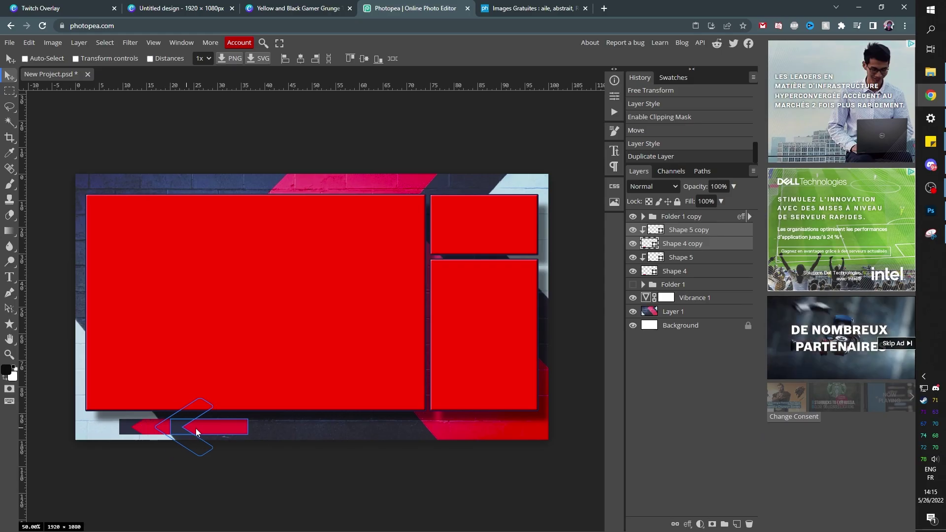
{"action": "left_click_drag", "start_coordinate": [197, 432], "coordinate": [226, 432]}
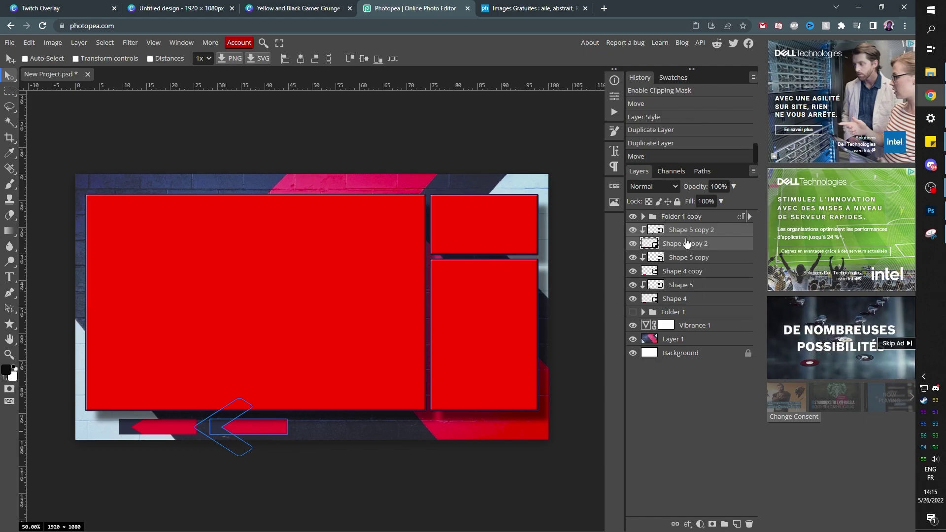
{"action": "left_click_drag", "start_coordinate": [256, 430], "coordinate": [338, 429]}
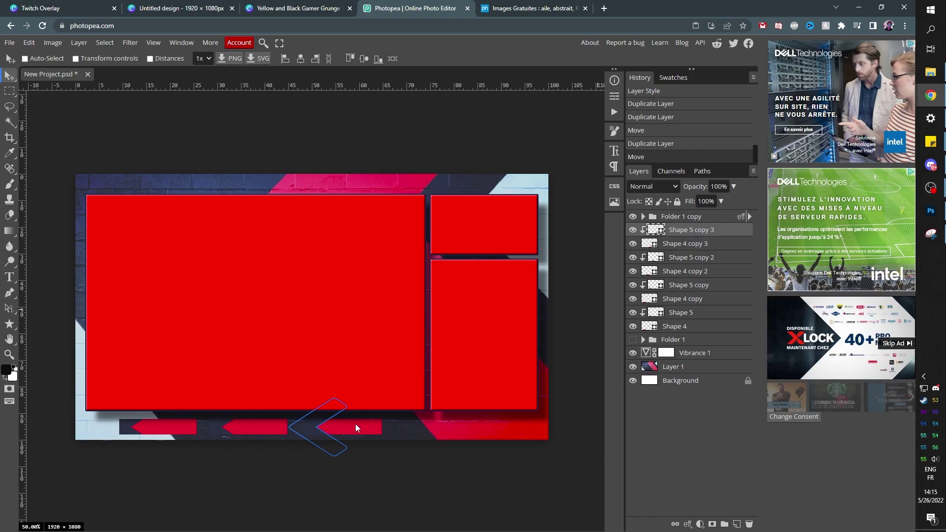
Group all the bar and chevron layers into a folder, and copy the layer effects from Folder 1 copy onto it.
{"action": "left_click", "coordinate": [680, 326], "text": "shift"}
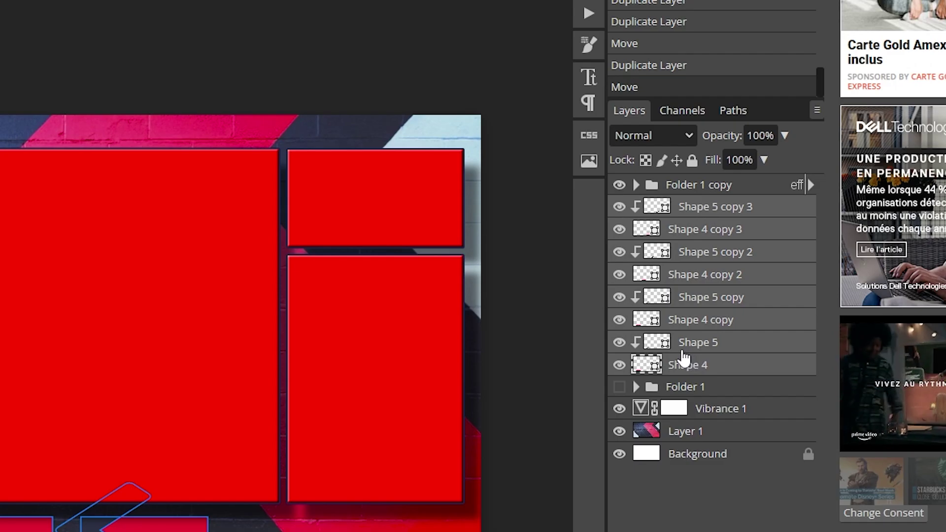
{"action": "key", "text": "ctrl+g"}
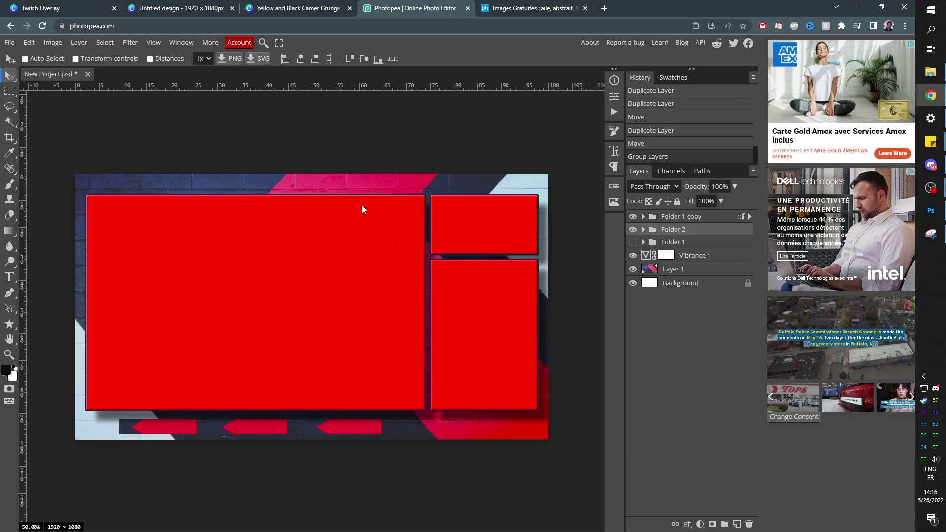
{"action": "left_click", "coordinate": [749, 217]}
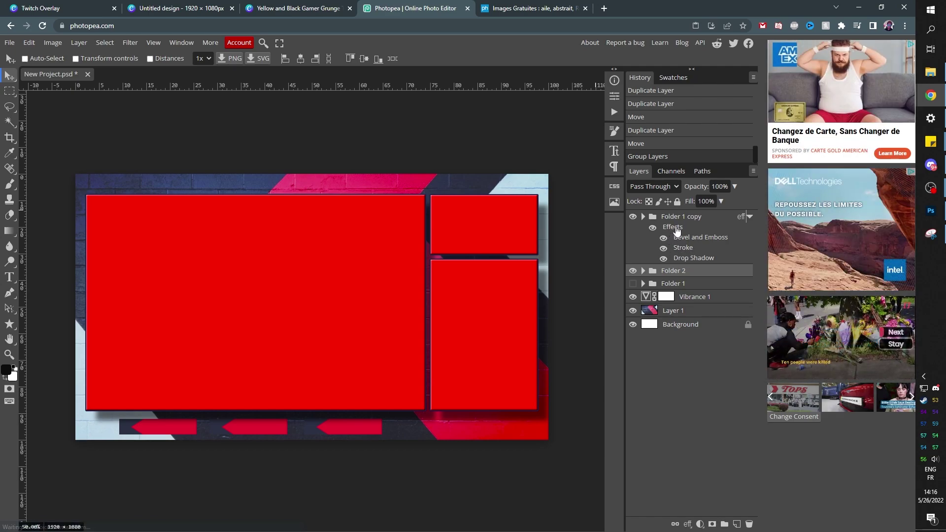
{"action": "mouse_move", "coordinate": [677, 230]}
{"action": "left_mouse_down"}
{"action": "mouse_move", "coordinate": [678, 273]}
{"action": "mouse_move", "coordinate": [741, 262]}
{"action": "mouse_move", "coordinate": [677, 274]}
{"action": "left_mouse_up"}
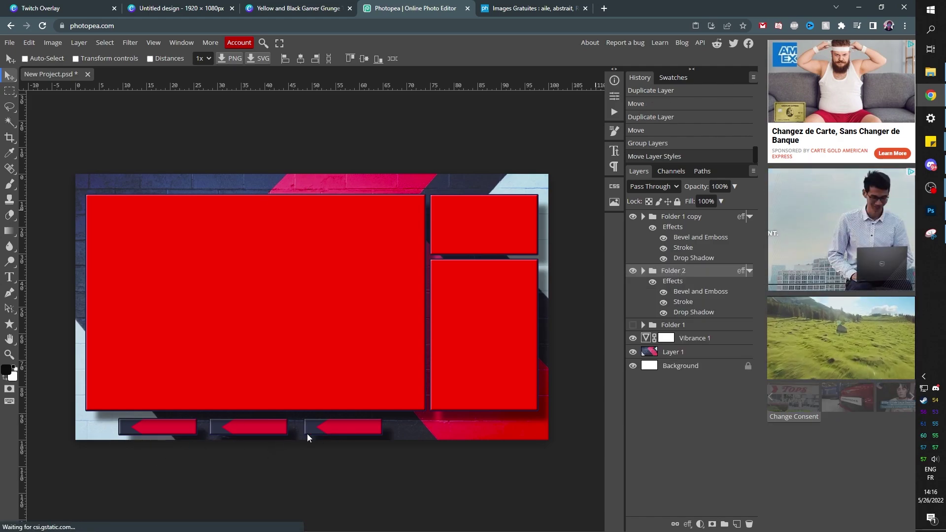
Reduce Folder 2's Drop Shadow distance to 19 px, disable its Stroke effect, and apply the layer style.
{"action": "double_click", "coordinate": [692, 313]}
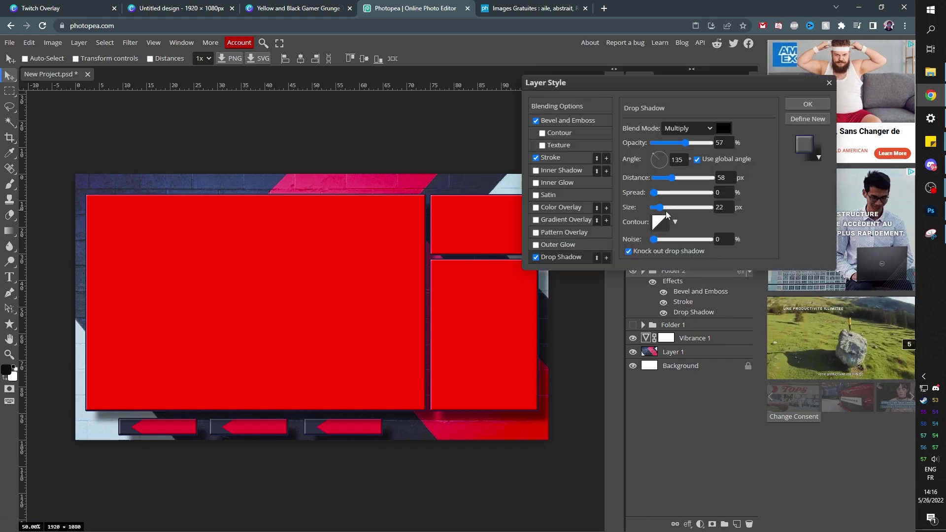
{"action": "left_click_drag", "start_coordinate": [672, 177], "coordinate": [660, 181]}
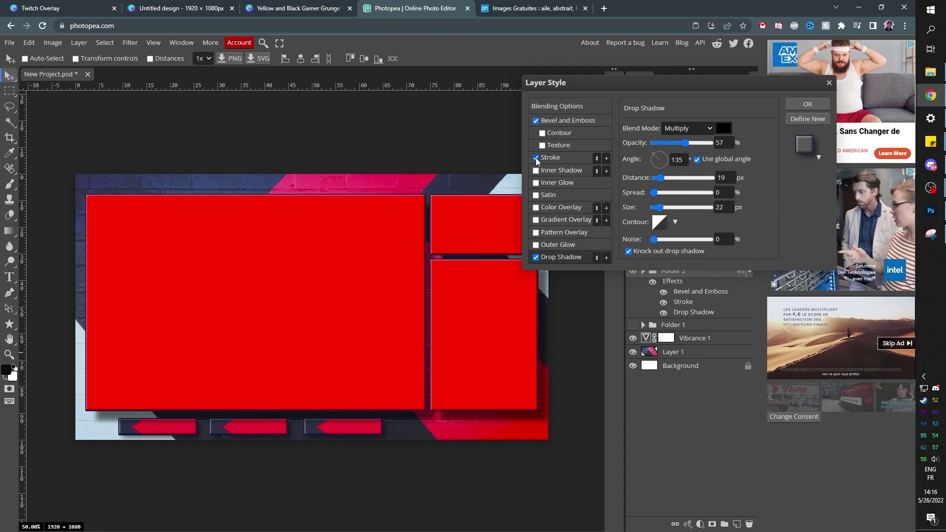
{"action": "left_click", "coordinate": [536, 159]}
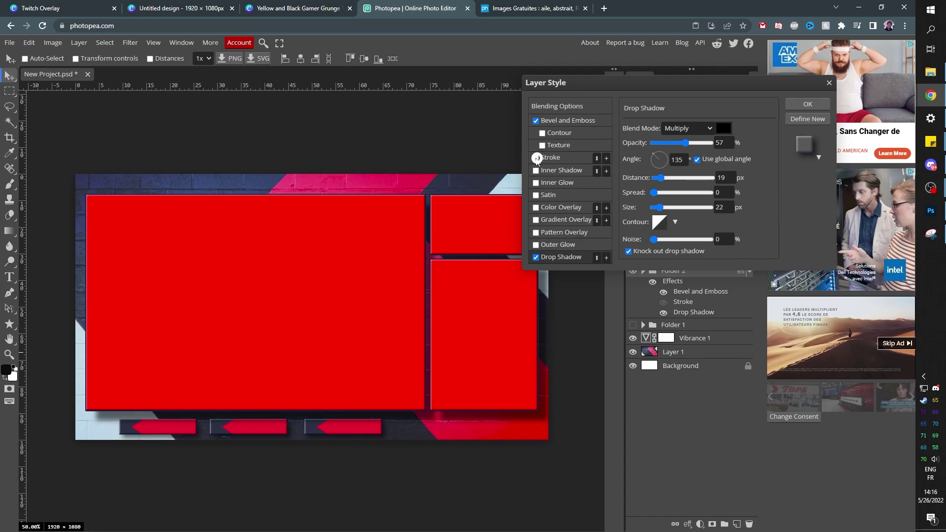
{"action": "left_click", "coordinate": [806, 105]}
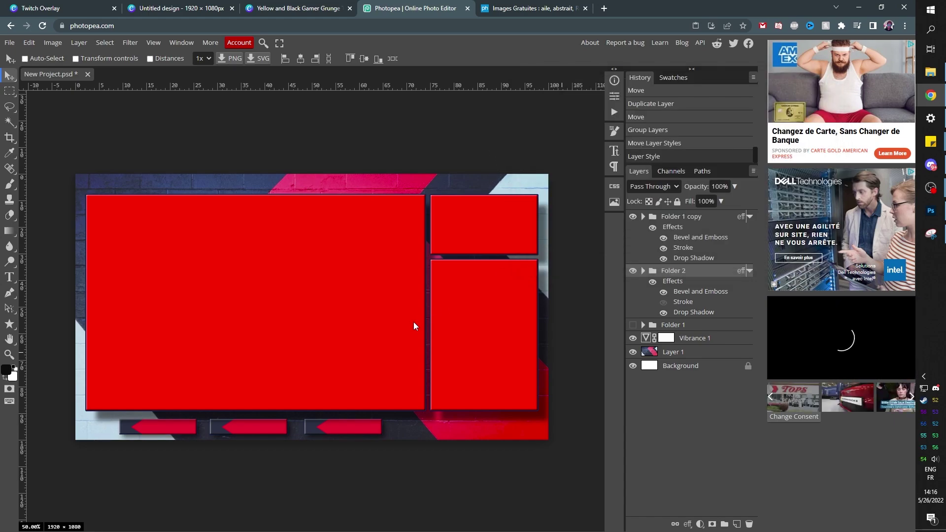
Place diamond.png from the stock folder, shrunk to fit the dark left end of the first badge.
{"action": "key", "text": "alt+Tab"}
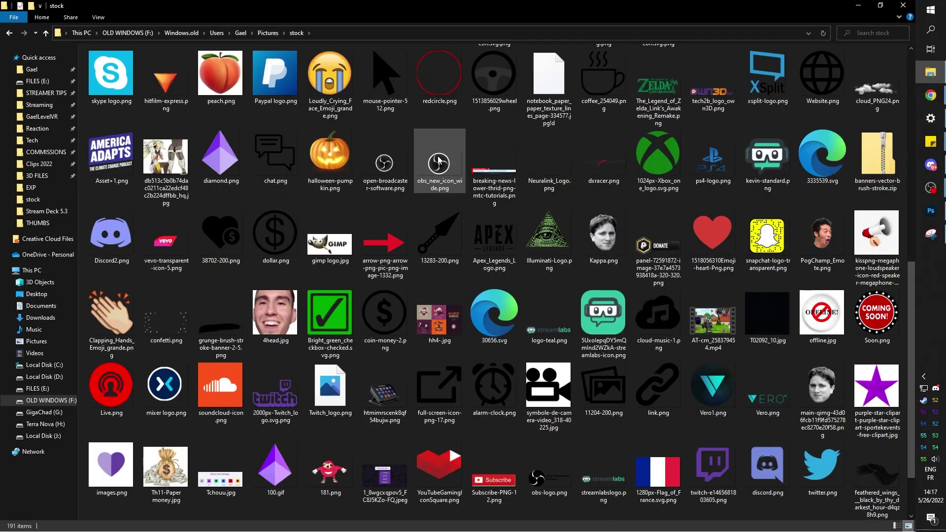
{"action": "double_click", "coordinate": [391, 8]}
{"action": "left_click", "coordinate": [221, 73]}
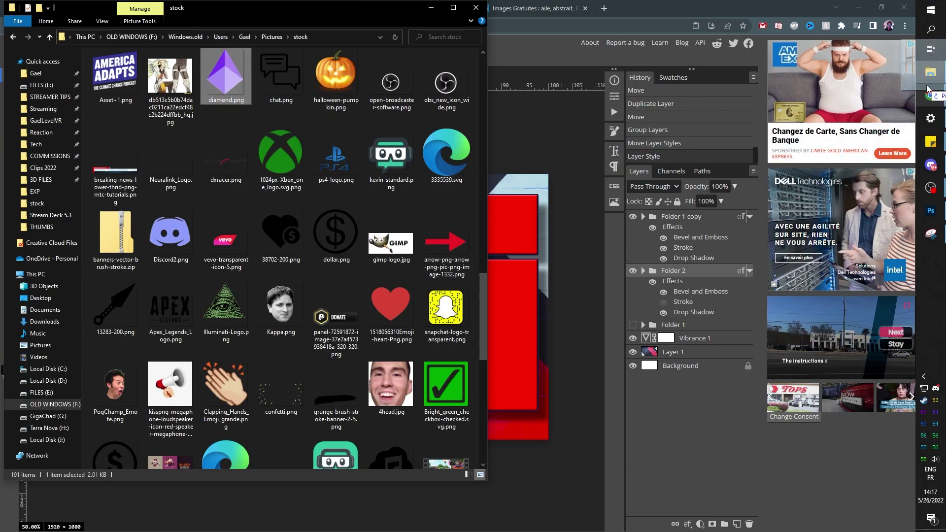
{"action": "left_click_drag", "start_coordinate": [926, 89], "coordinate": [221, 356]}
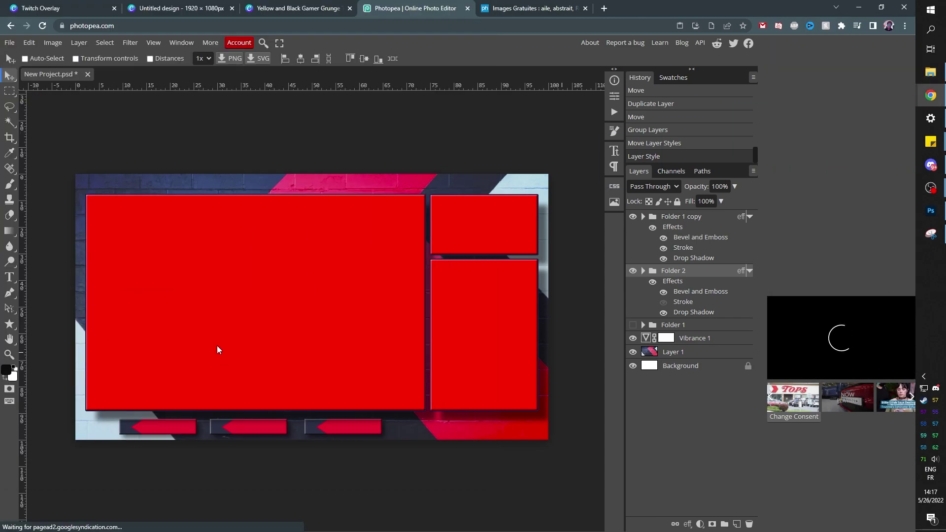
{"action": "left_click_drag", "start_coordinate": [83, 187], "coordinate": [141, 421]}
{"action": "key", "text": "Return"}
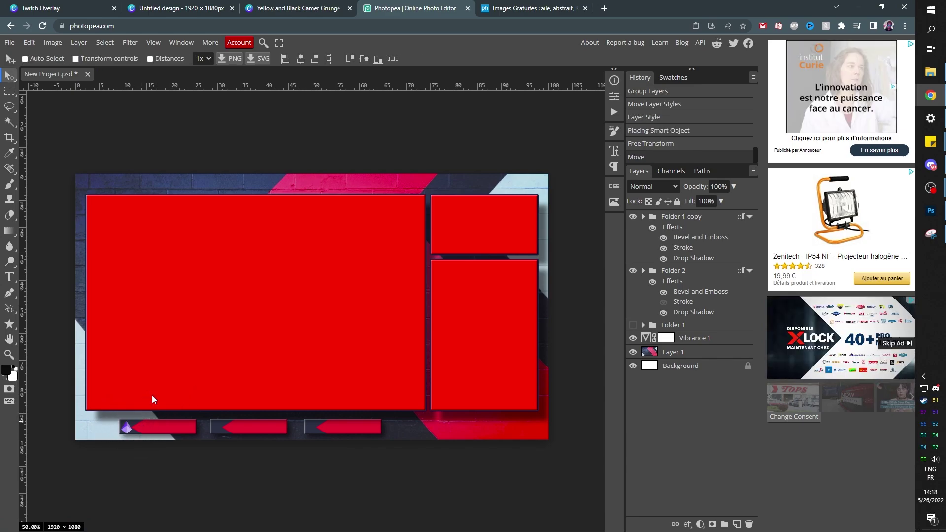
Place the red heart emoji image from the stock folder, scaled down, on the dark left end of the second badge.
{"action": "key", "text": "alt+Tab"}
{"action": "left_click_drag", "start_coordinate": [391, 306], "coordinate": [219, 422]}
{"action": "left_click_drag", "start_coordinate": [147, 255], "coordinate": [222, 432]}
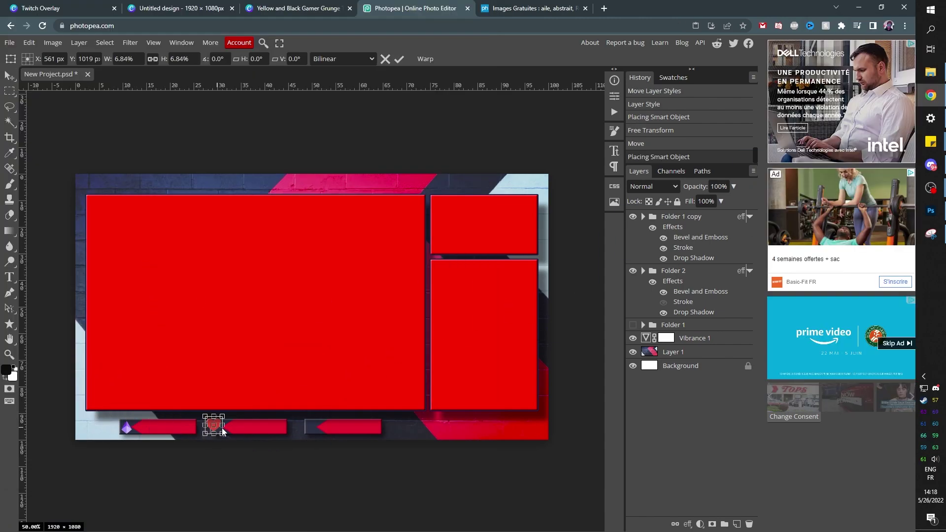
Place a small crown image from the stock folder on the dark left end of the third badge.
{"action": "key", "text": "alt+Tab"}
{"action": "left_click_drag", "start_coordinate": [116, 229], "coordinate": [320, 422]}
{"action": "key", "text": "Return"}
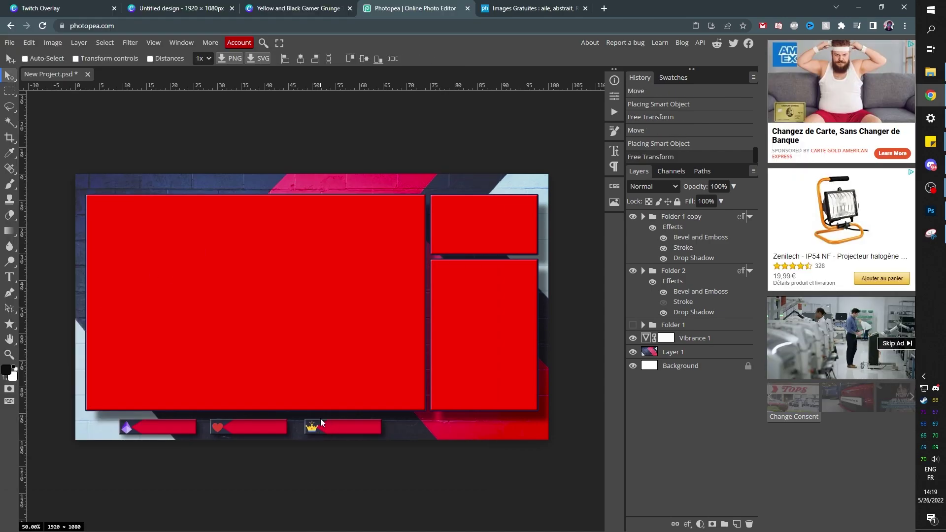
{"action": "left_click", "coordinate": [320, 418]}
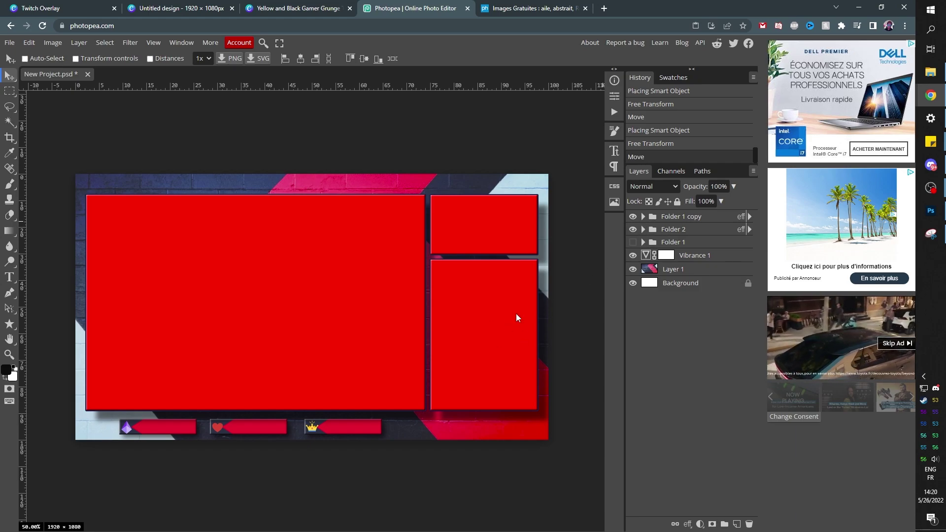
Recolour Shape 2 in Folder 1 copy to the dark blue #2a2e40 sampled from the wall background and set its opacity to 82%.
{"action": "left_click", "coordinate": [643, 217]}
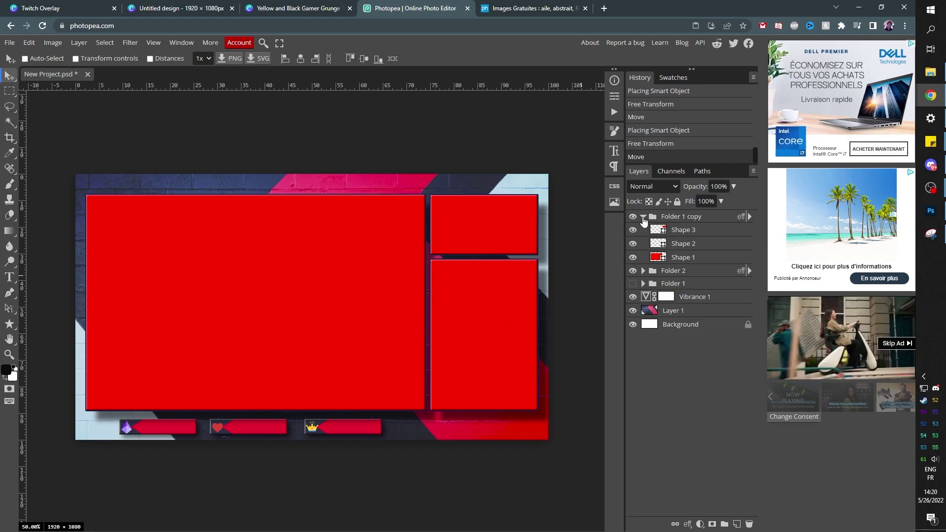
{"action": "left_click", "coordinate": [680, 247]}
{"action": "double_click", "coordinate": [657, 244]}
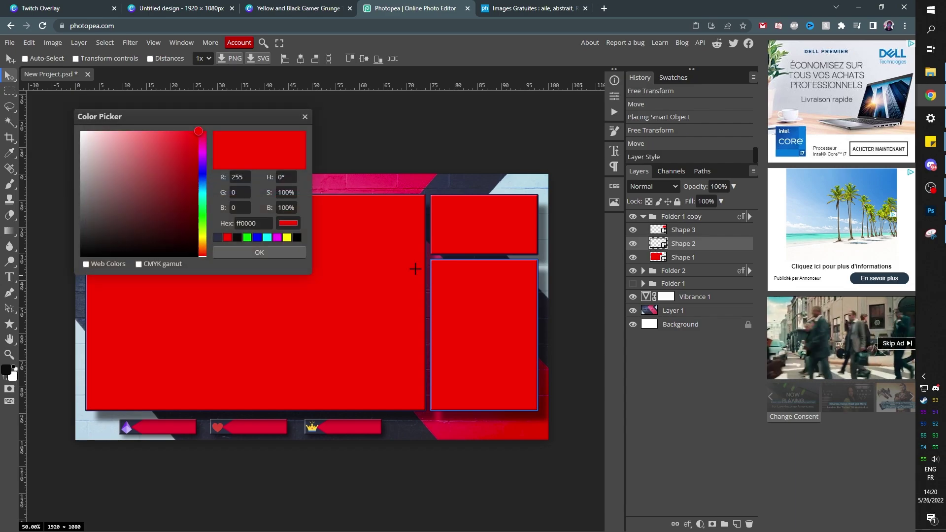
{"action": "left_click", "coordinate": [470, 182]}
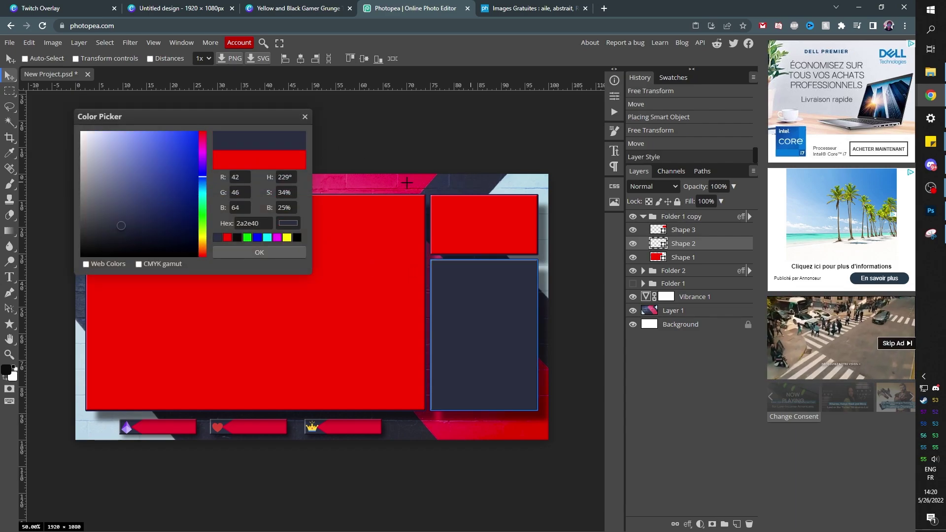
{"action": "left_click", "coordinate": [258, 253]}
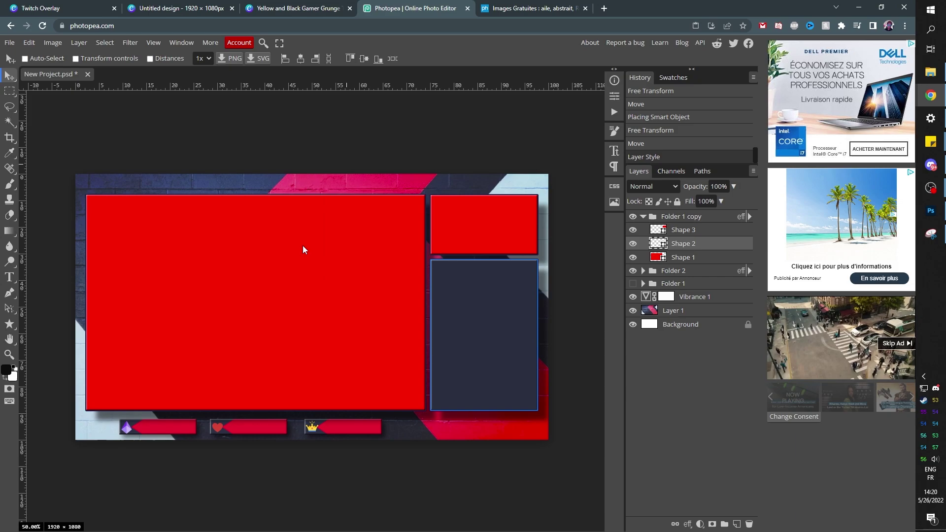
{"action": "left_click", "coordinate": [734, 187]}
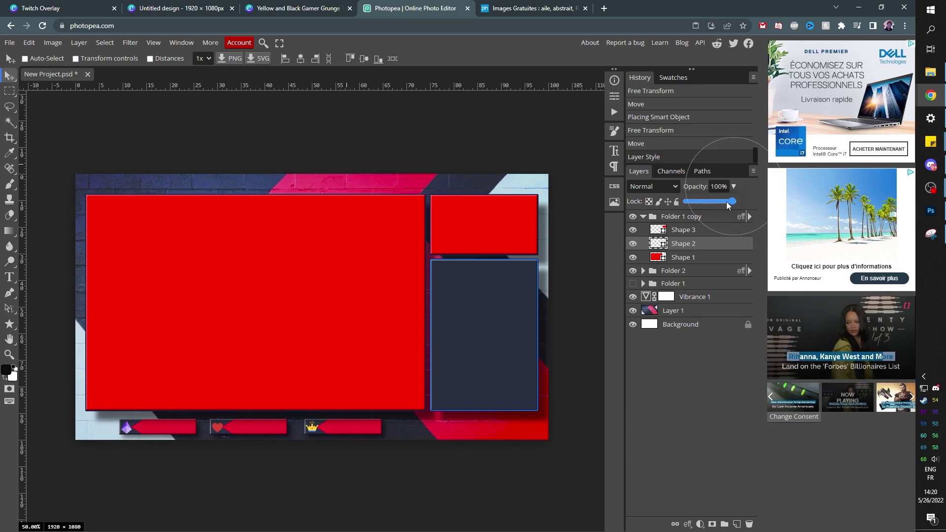
{"action": "left_click_drag", "start_coordinate": [729, 206], "coordinate": [724, 204]}
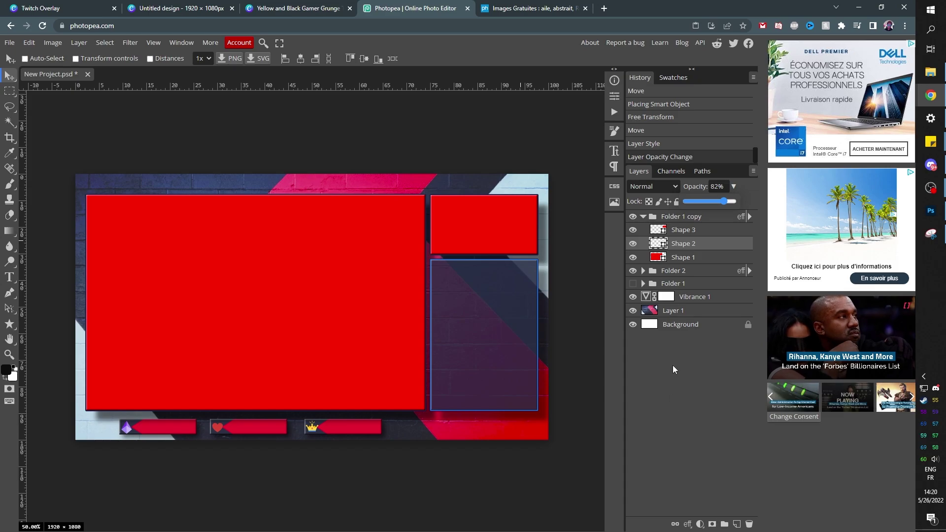
Load the pixels of Shape 3 and Shape 1 as one combined selection covering both red rectangles.
{"action": "left_click", "coordinate": [534, 245], "text": "ctrl"}
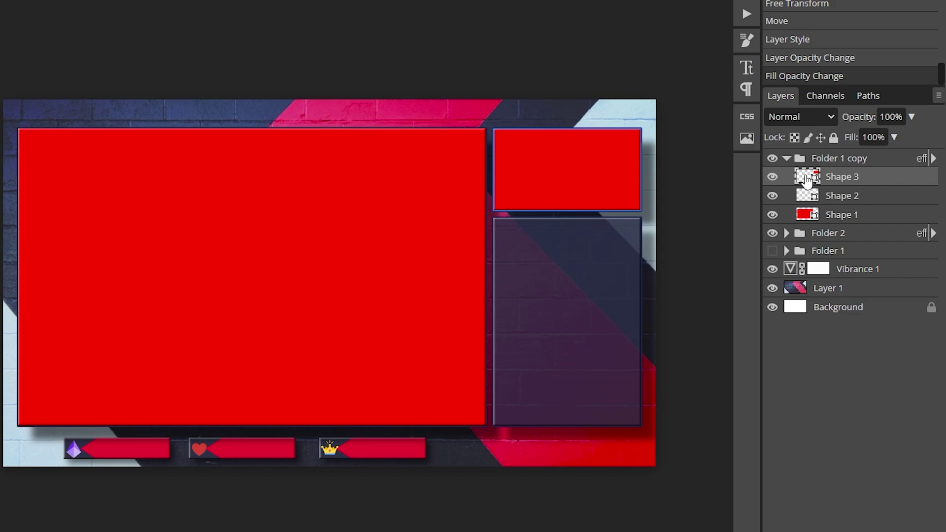
{"action": "left_click", "coordinate": [806, 178], "text": "ctrl"}
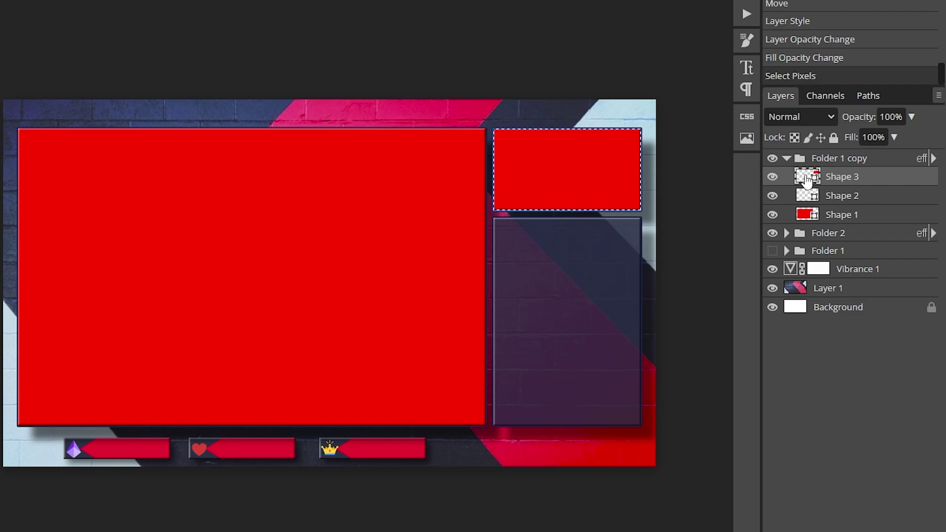
{"action": "left_click", "coordinate": [806, 216], "text": "ctrl+shift"}
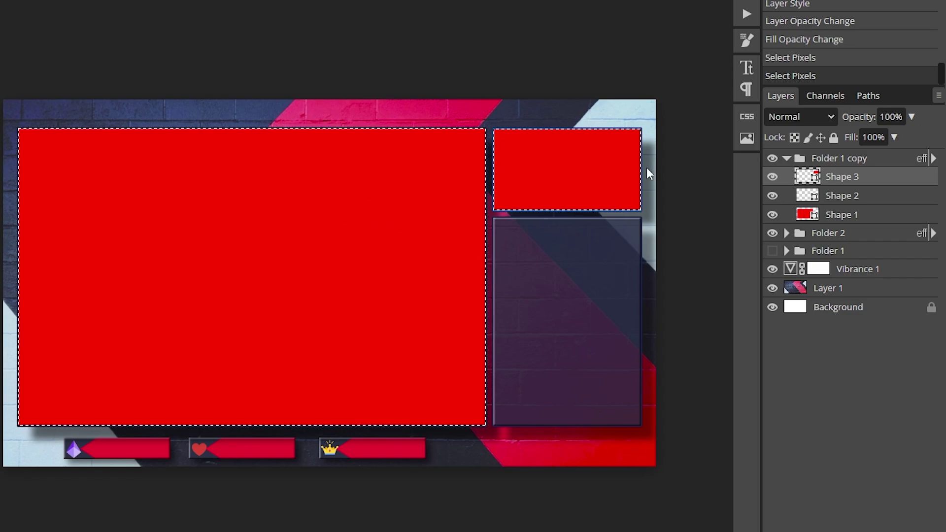
Collapse Folder 1 copy and group all layers from it down to Layer 1 into one folder, leaving out Background.
{"action": "left_click", "coordinate": [789, 160]}
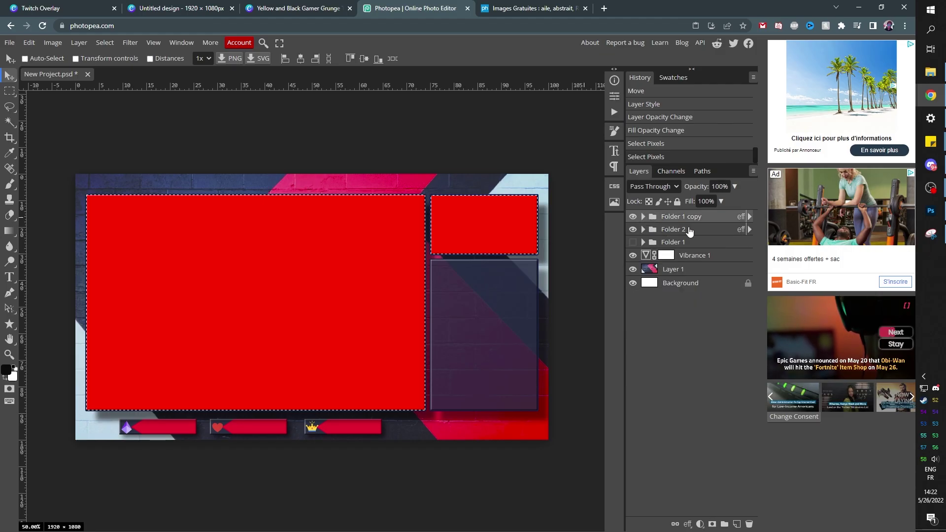
{"action": "left_click", "coordinate": [682, 272], "text": "shift"}
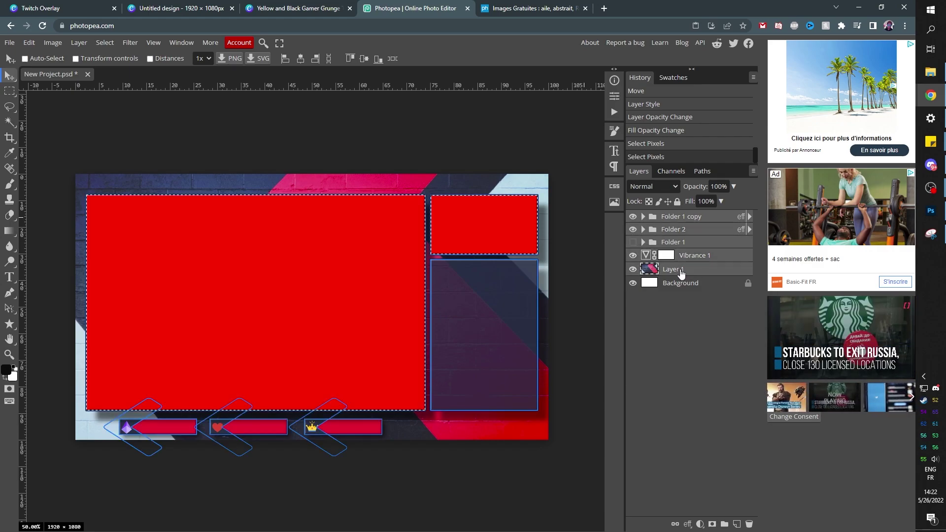
{"action": "key", "text": "ctrl+g"}
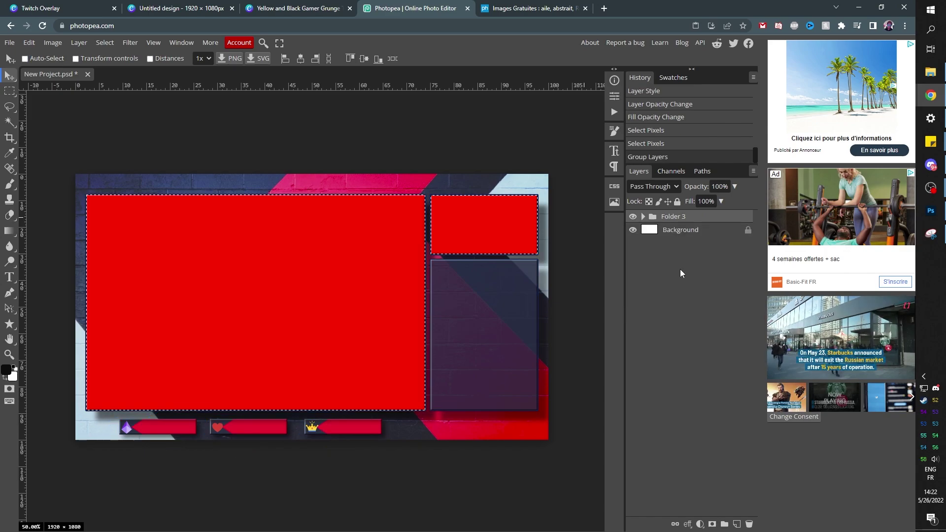
Cut both red rectangles out of the new group with an inverted raster mask, and unlock and hide the Background layer.
{"action": "left_click", "coordinate": [713, 524]}
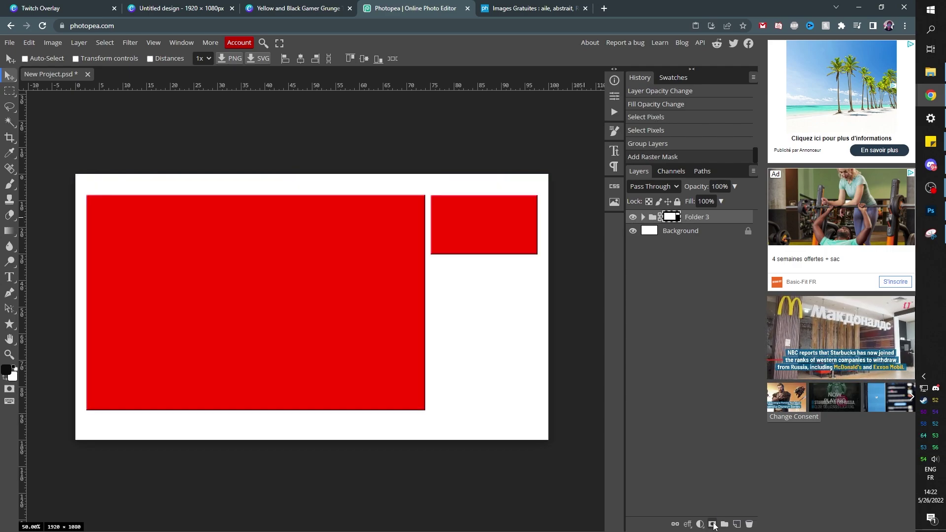
{"action": "key", "text": "ctrl+i"}
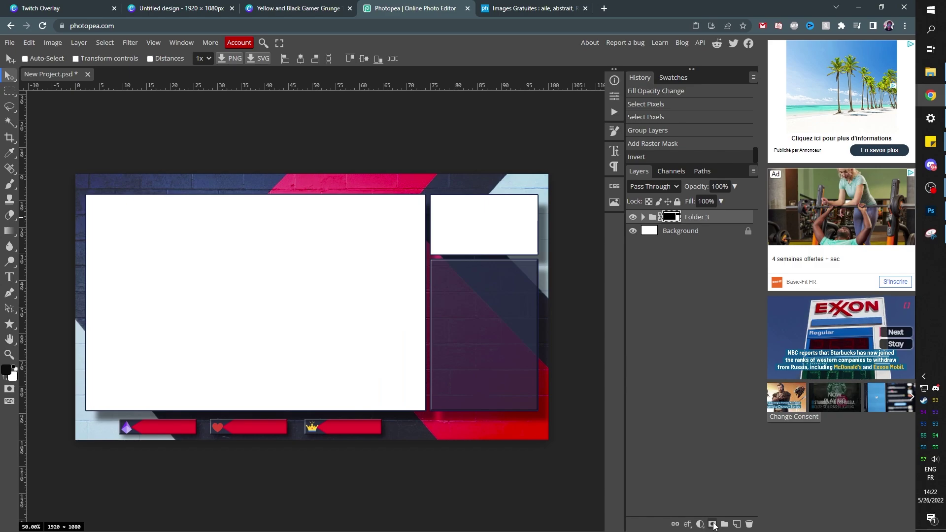
{"action": "left_click", "coordinate": [748, 233]}
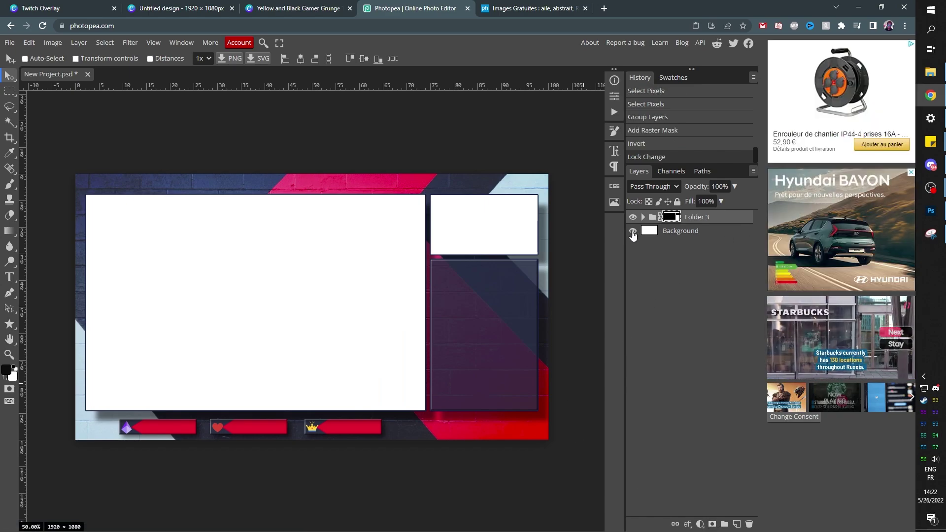
{"action": "left_click", "coordinate": [633, 231]}
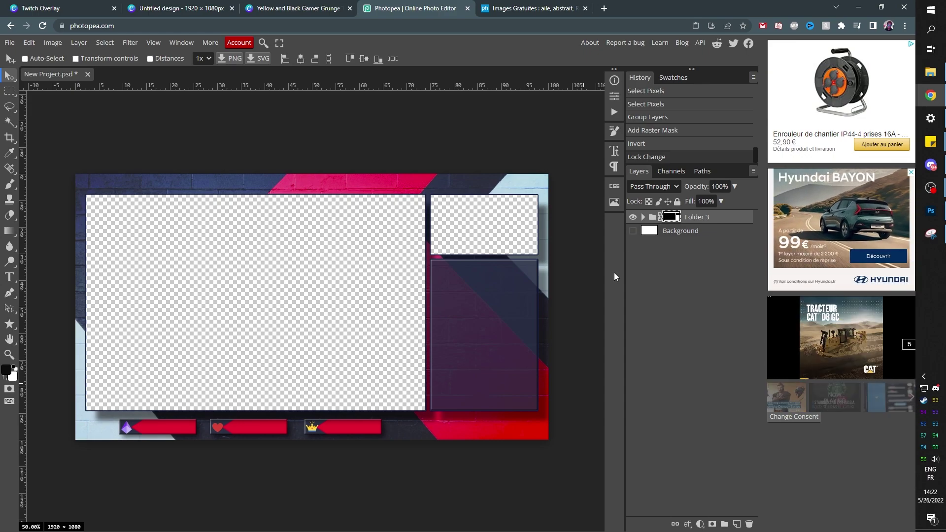
Export the overlay as the PNG file New Project.png into the Canva Overlay overlay folder.
{"action": "left_click", "coordinate": [9, 42]}
{"action": "mouse_move", "coordinate": [49, 187]}
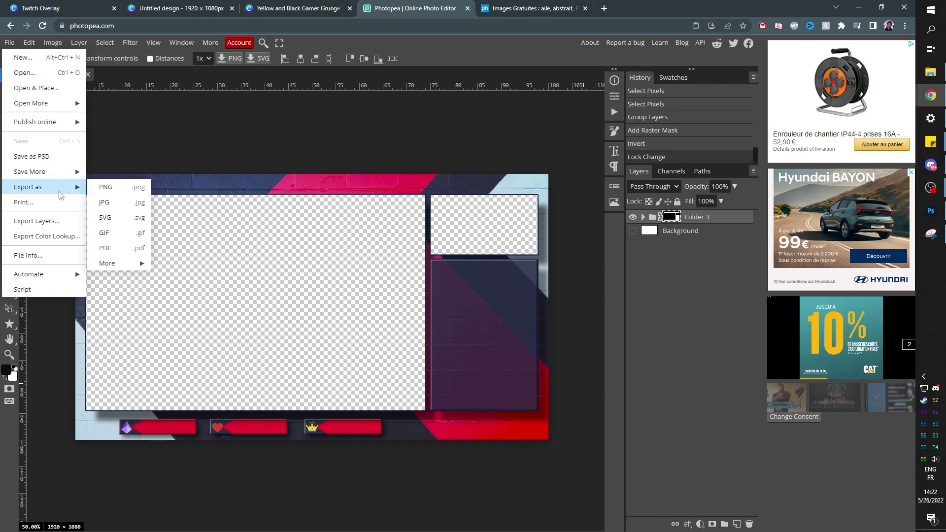
{"action": "left_click", "coordinate": [106, 188]}
{"action": "left_click", "coordinate": [383, 244]}
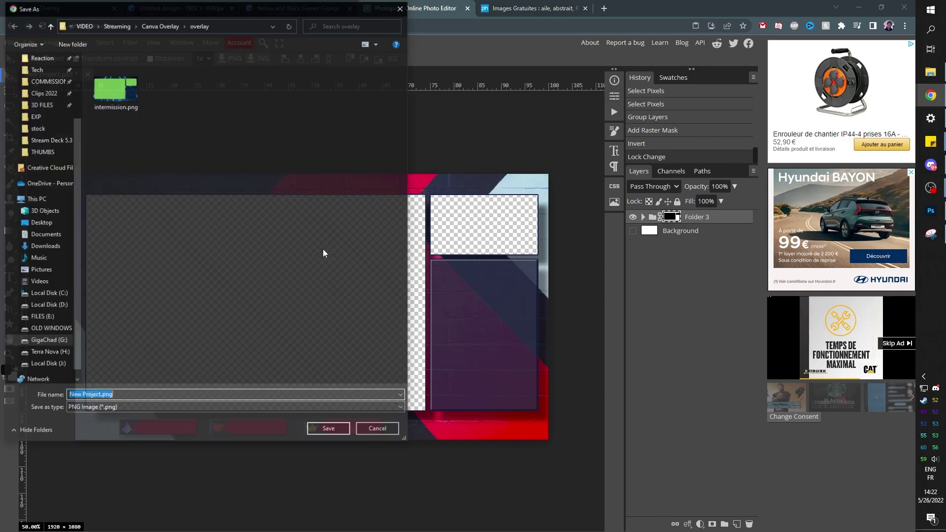
{"action": "left_click", "coordinate": [323, 430]}
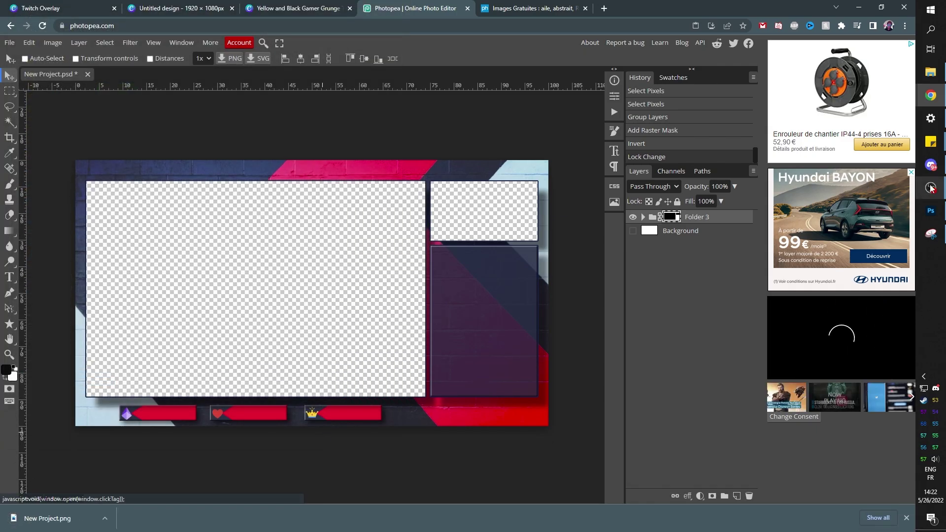
Switch to OBS and toggle the visibility of Scene 5's sources to check how the overlay covers the camera and gameplay.
{"action": "mouse_move", "coordinate": [930, 188]}
{"action": "left_click", "coordinate": [866, 236]}
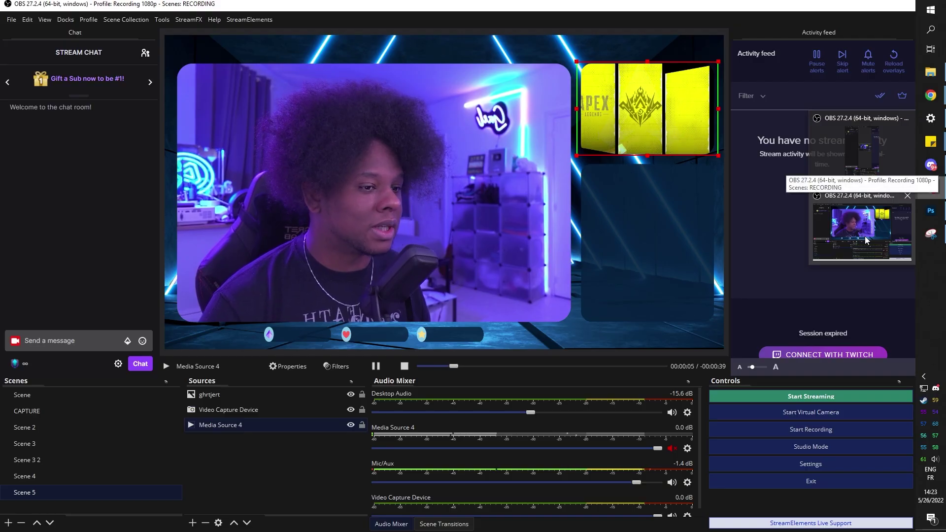
{"action": "left_click", "coordinate": [351, 410]}
{"action": "left_click", "coordinate": [350, 409]}
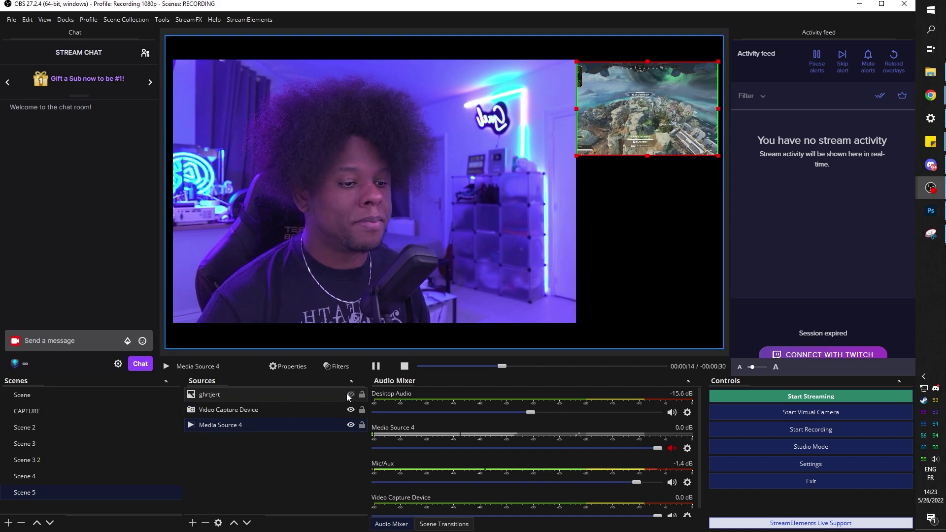
Replace the image file of the ghrtjert source with New Project.png from the overlay folder.
{"action": "double_click", "coordinate": [211, 396]}
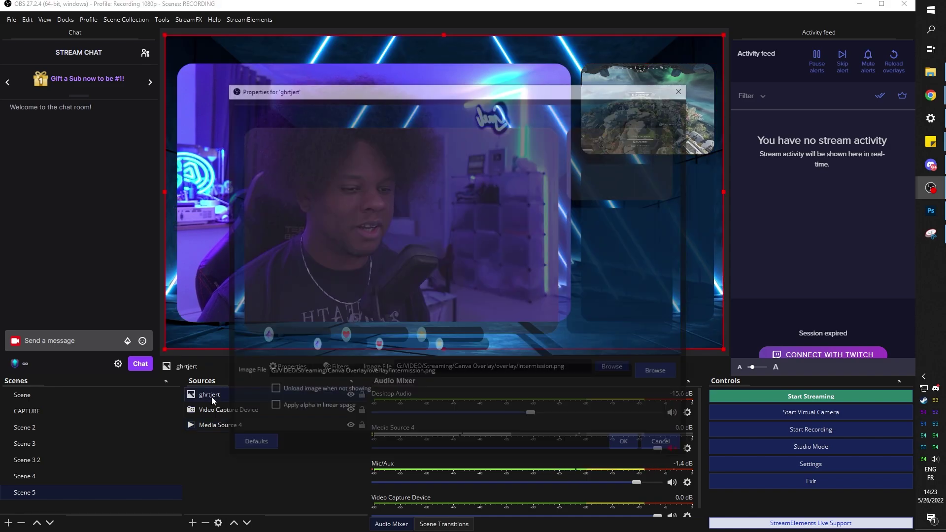
{"action": "left_click", "coordinate": [660, 374]}
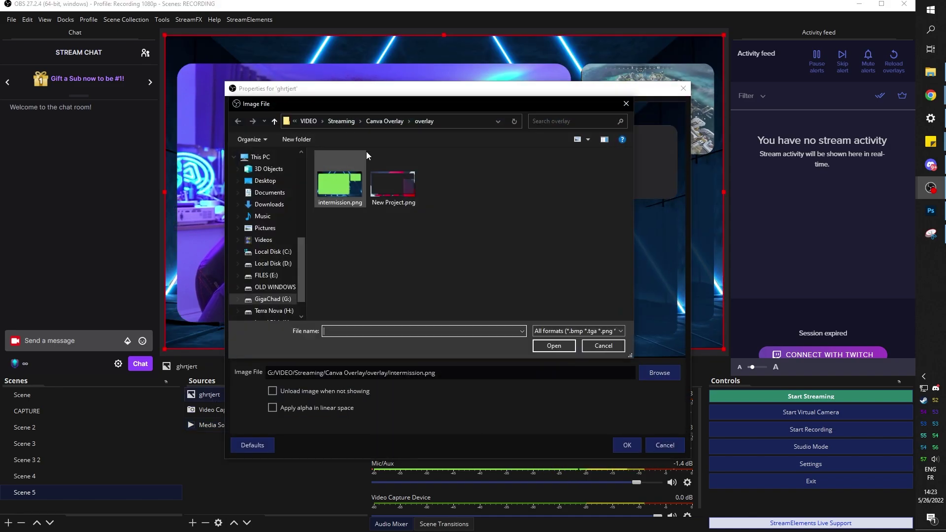
{"action": "left_click", "coordinate": [389, 195]}
{"action": "double_click", "coordinate": [388, 193]}
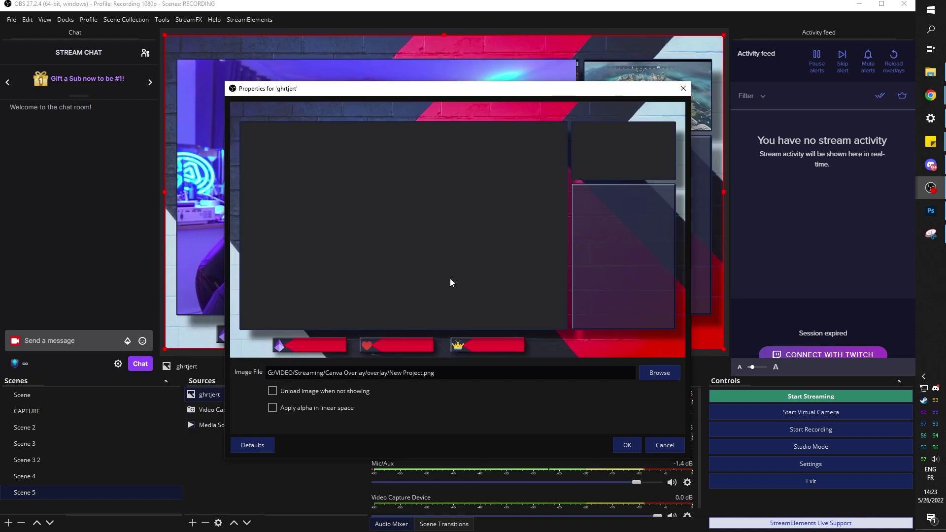
{"action": "left_click", "coordinate": [624, 445]}
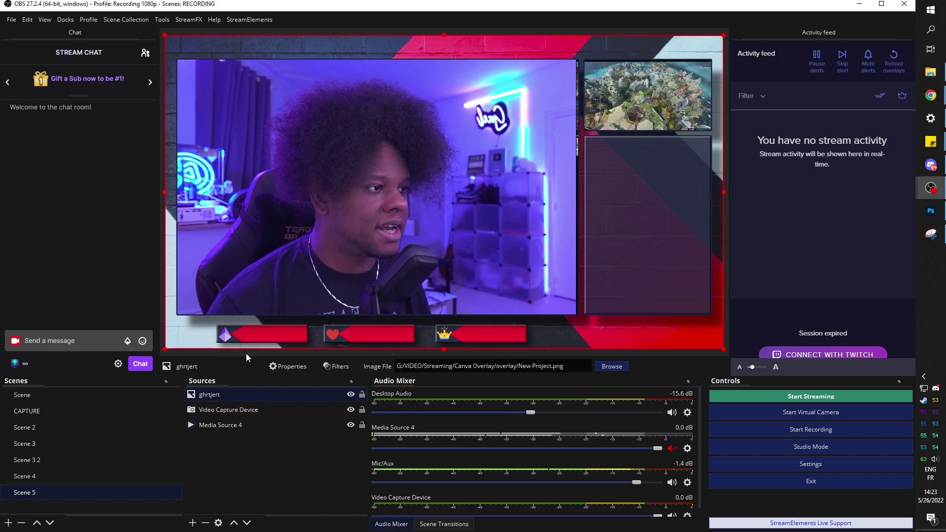
Reposition Video Capture Device behind the overlay's large opening, and shrink and move Media Source 4 to fit behind the small one.
{"action": "left_click", "coordinate": [229, 410]}
{"action": "left_click_drag", "start_coordinate": [207, 274], "coordinate": [208, 271]}
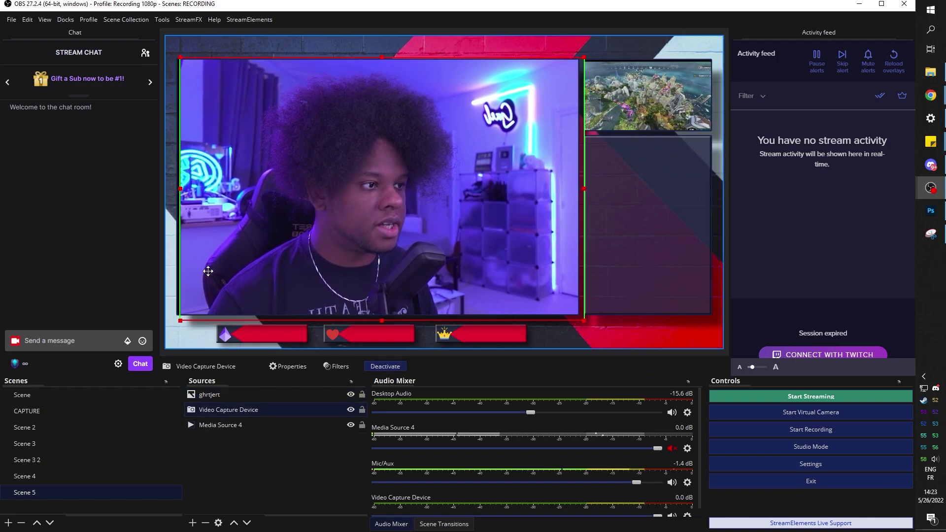
{"action": "left_click", "coordinate": [212, 425]}
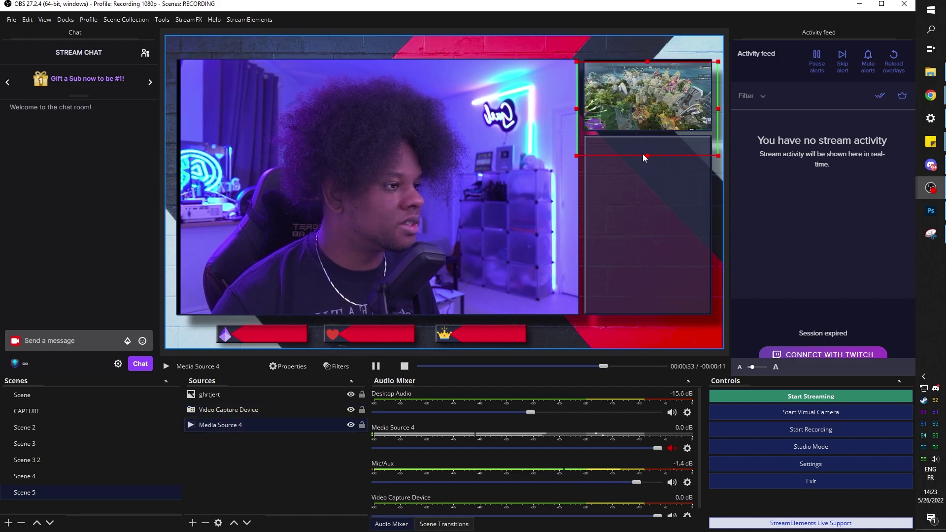
{"action": "left_click_drag", "start_coordinate": [644, 157], "coordinate": [690, 142]}
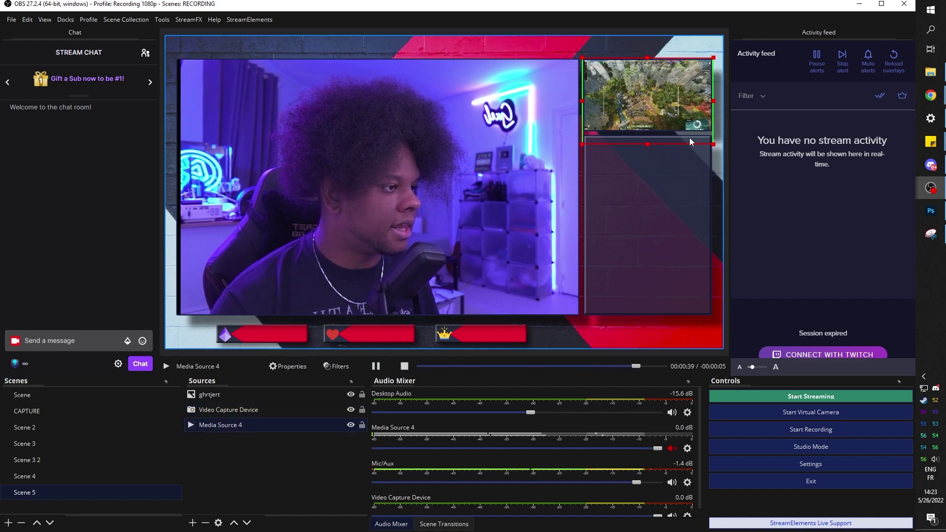